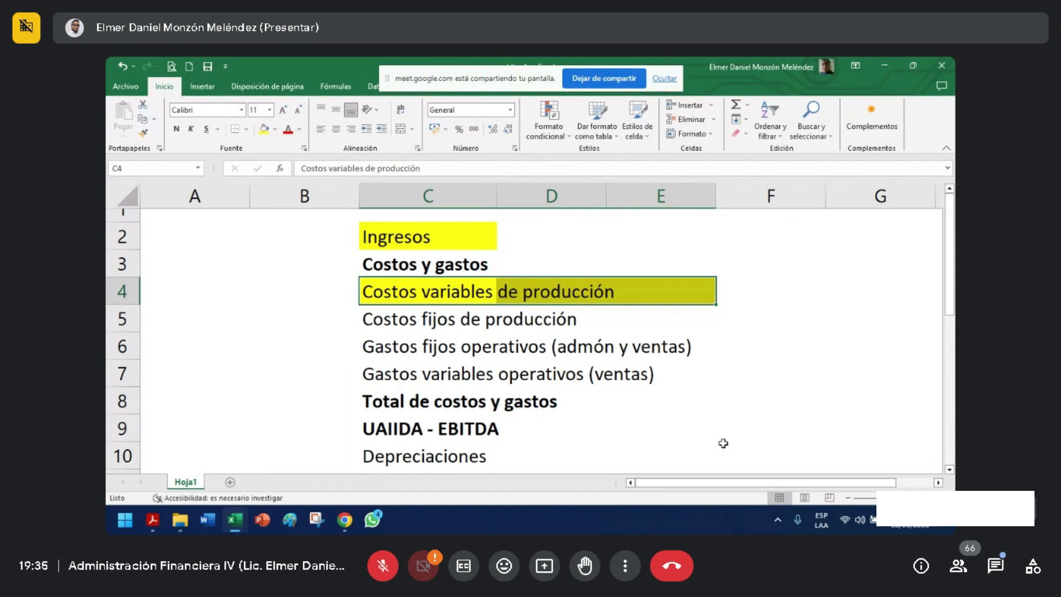
- Switch to the Caso El Bosque.xlsx workbook and view Cuadro 1, Ingresos totales, on the Flujos de efectivo sheet
{"action": "key", "text": "alt+Tab"}
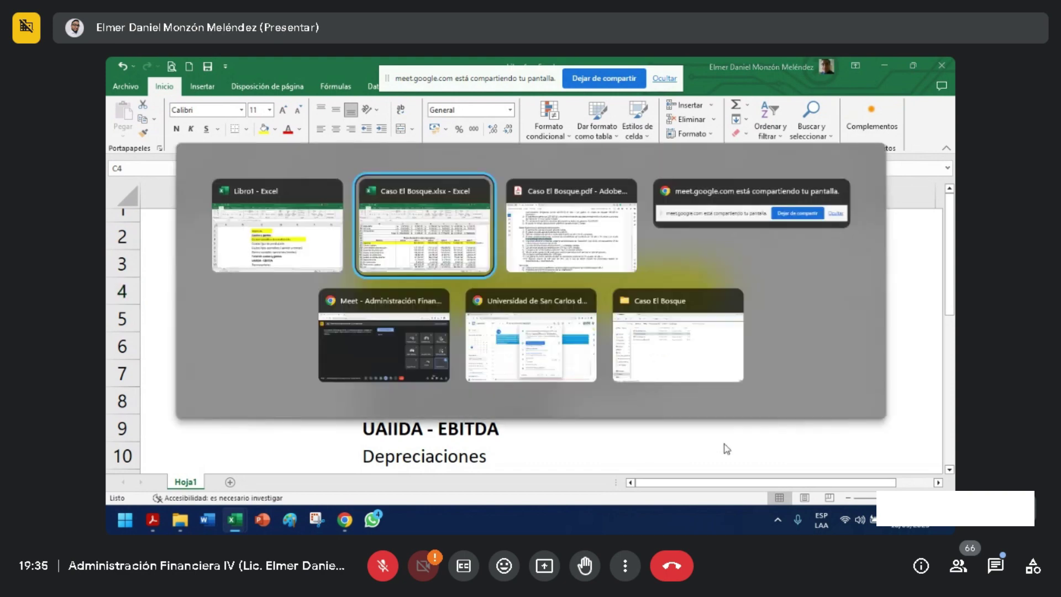
{"action": "scroll", "coordinate": [693, 425], "scroll_direction": "up", "scroll_amount": 20}
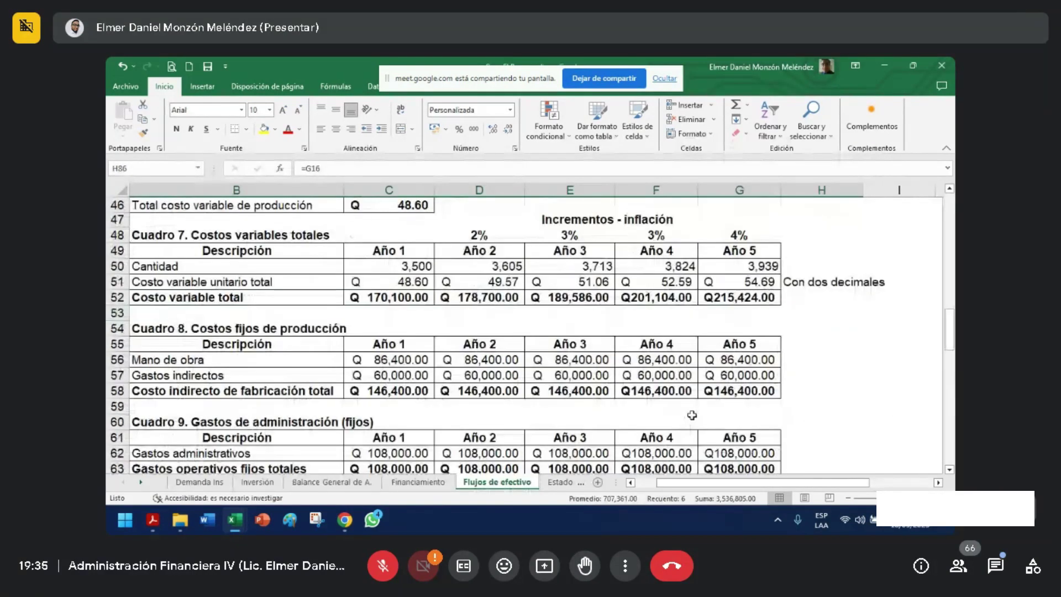
{"action": "scroll", "coordinate": [692, 414], "scroll_direction": "up", "scroll_amount": 6}
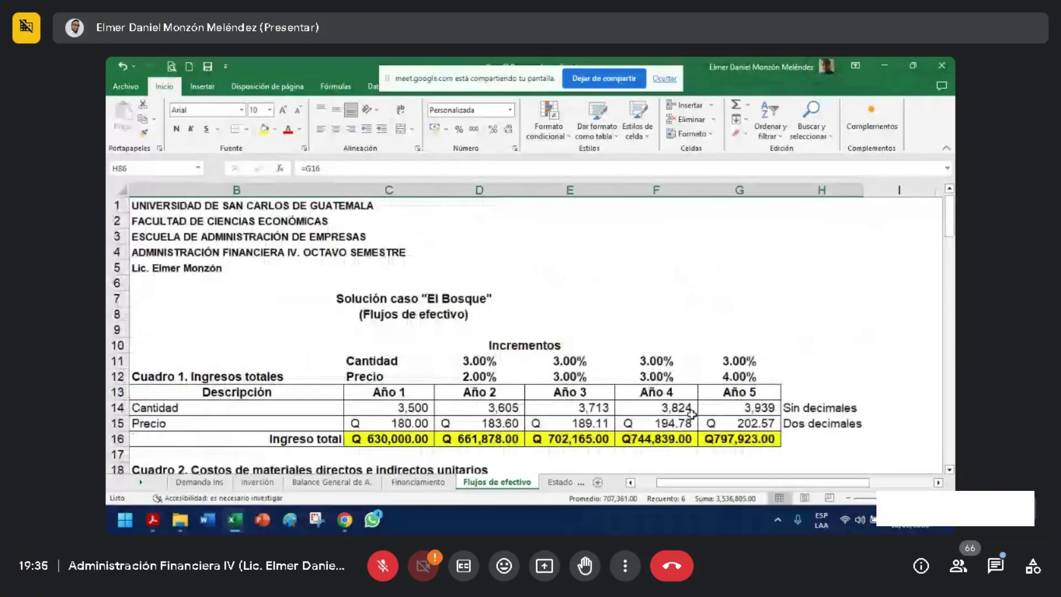
- Switch to Caso El Bosque.pdf and select the text of item 5 on direct and indirect unit costs under Datos financieros
{"action": "key", "text": "alt+Tab"}
{"action": "key", "text": "alt+Tab"}
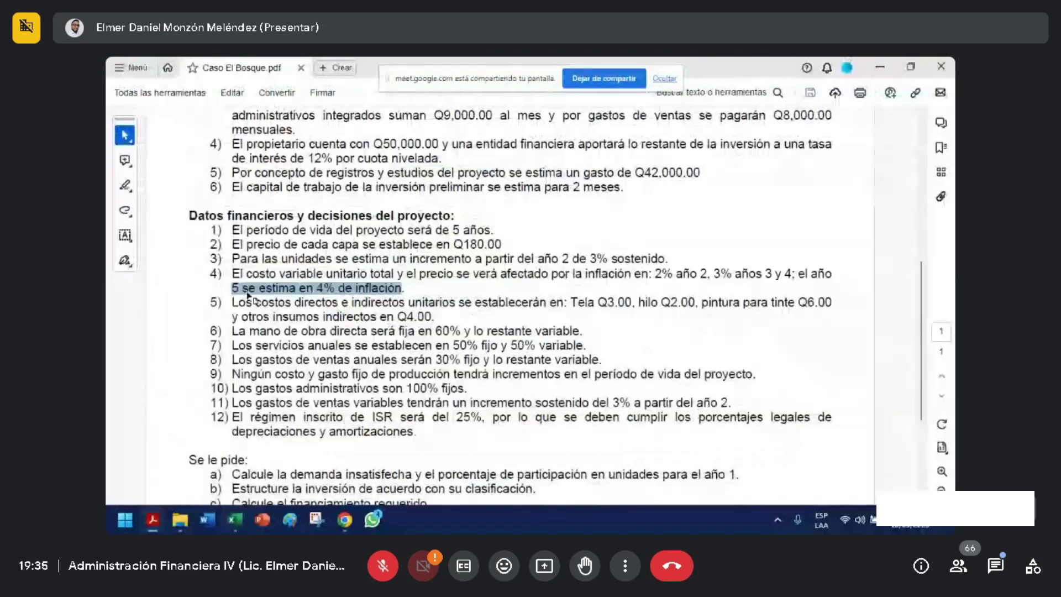
{"action": "left_click_drag", "start_coordinate": [233, 303], "coordinate": [814, 299]}
{"action": "left_click", "coordinate": [723, 308]}
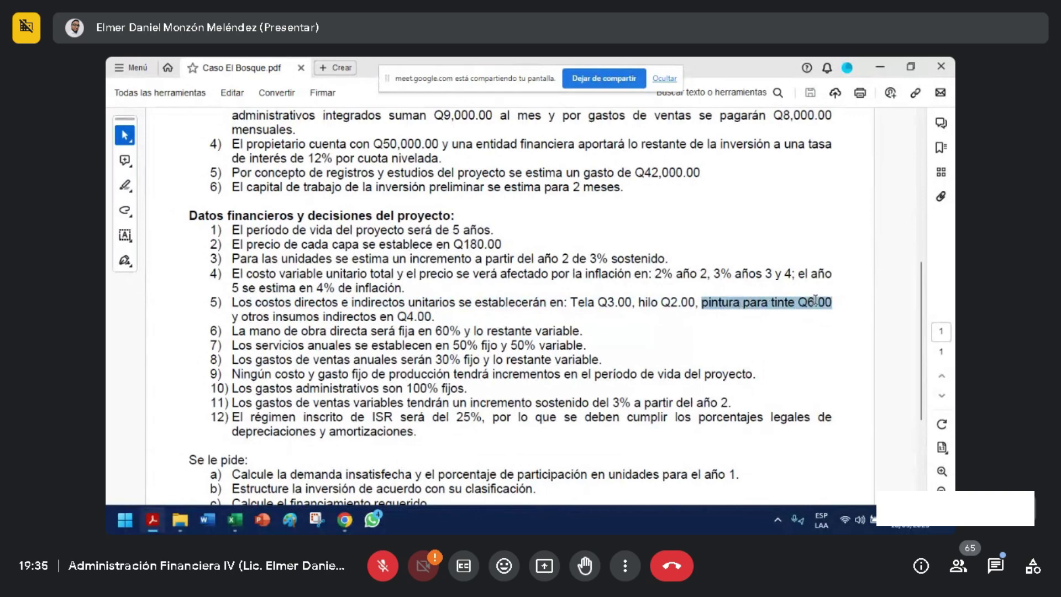
{"action": "left_click_drag", "start_coordinate": [238, 318], "coordinate": [435, 330]}
{"action": "left_click", "coordinate": [435, 331]}
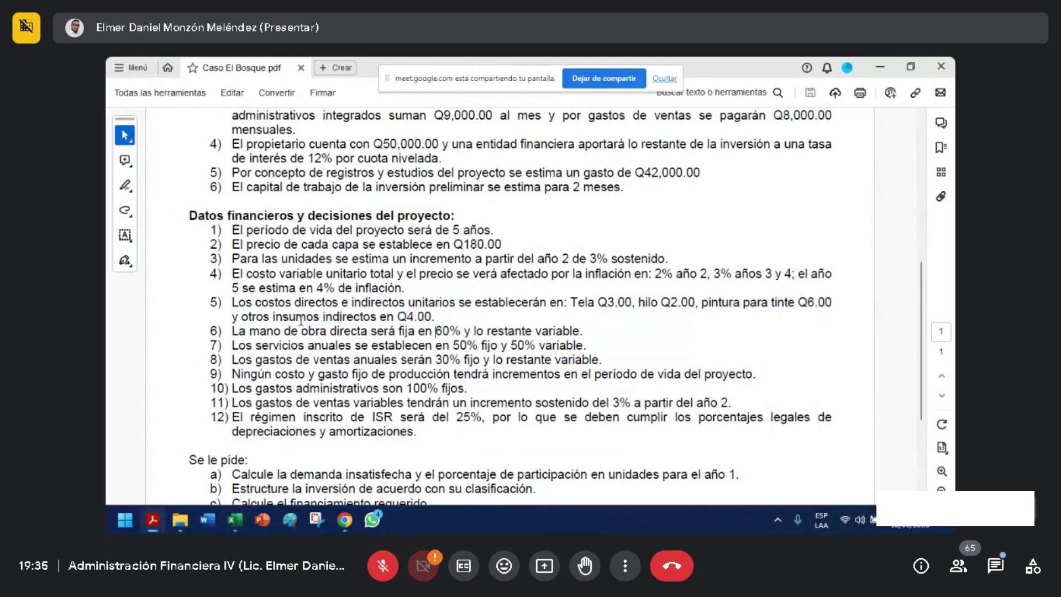
{"action": "left_click_drag", "start_coordinate": [236, 303], "coordinate": [440, 316]}
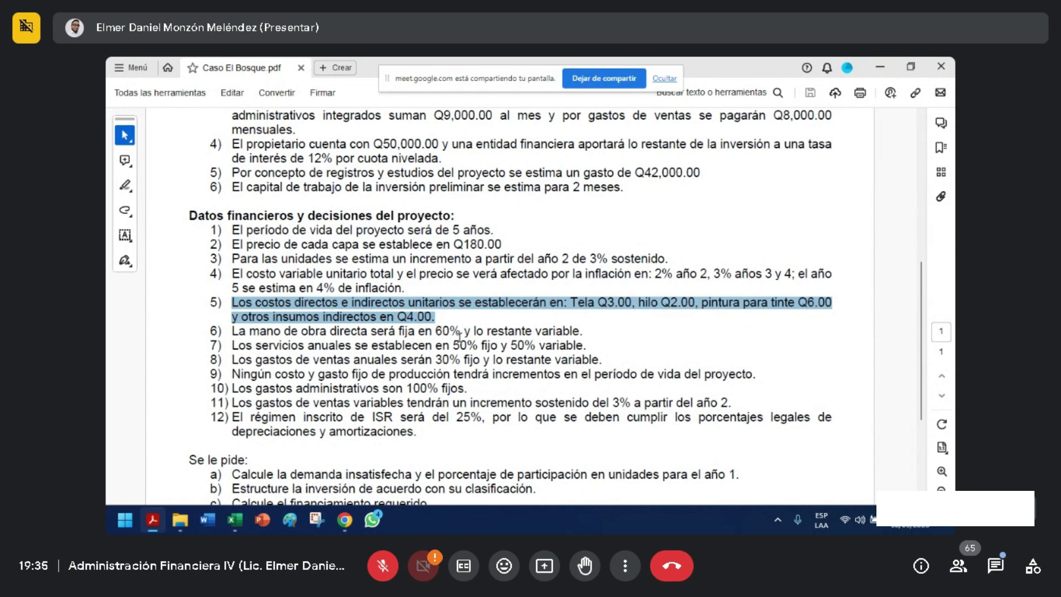
- Match the Tela cost in the PDF with Cuadro 2 in Caso El Bosque.xlsx and fill its row, B20:C20, yellow
{"action": "key", "text": "alt+Tab"}
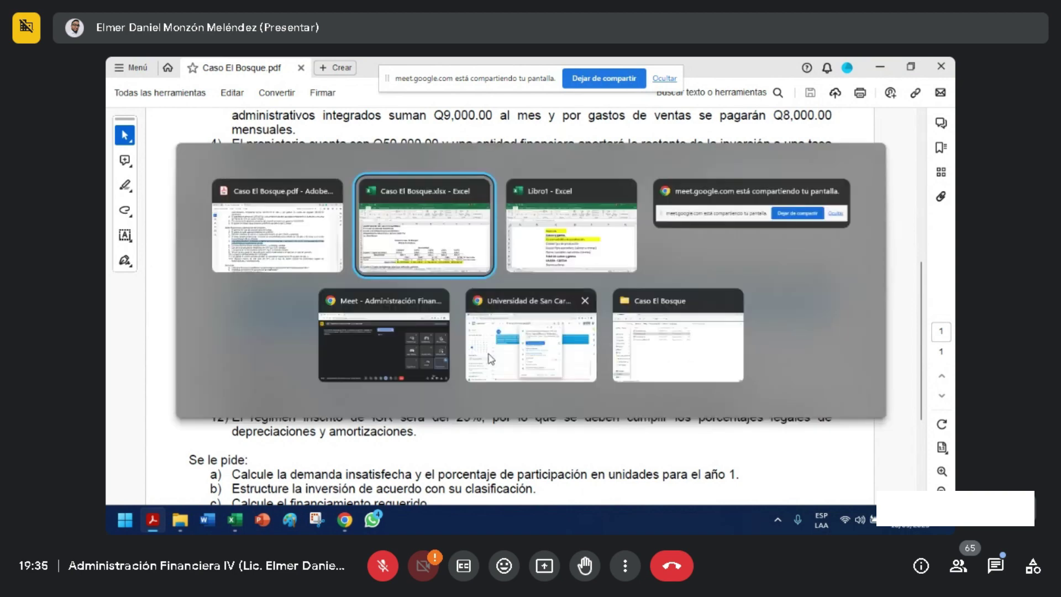
{"action": "scroll", "coordinate": [480, 351], "scroll_direction": "down", "scroll_amount": 4}
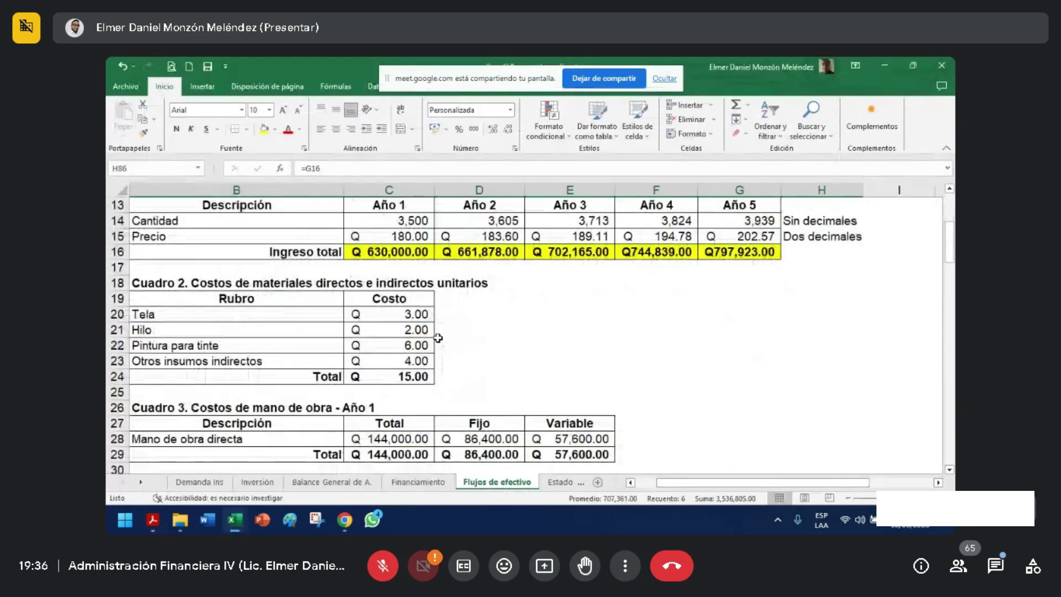
{"action": "key", "text": "alt+Tab"}
{"action": "left_click_drag", "start_coordinate": [571, 302], "coordinate": [632, 303]}
{"action": "key", "text": "alt+Tab"}
{"action": "left_click", "coordinate": [326, 317]}
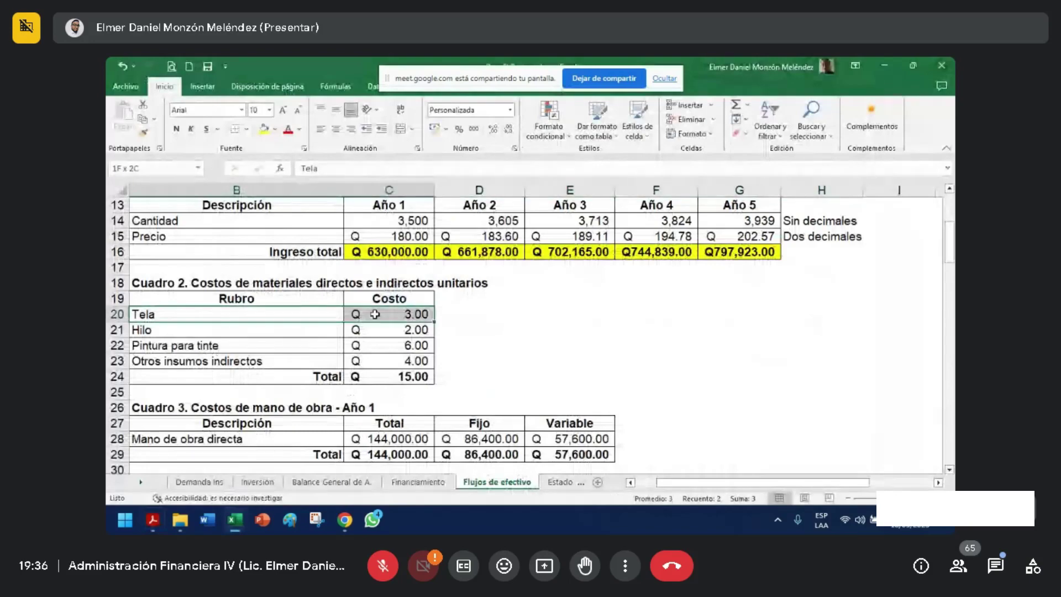
{"action": "type", "text": "Tela\tQ3.00"}
- Select the hilo cost in the case PDF and fill the matching Hilo row in Cuadro 2, B21:C21, yellow
{"action": "key", "text": "alt+Tab"}
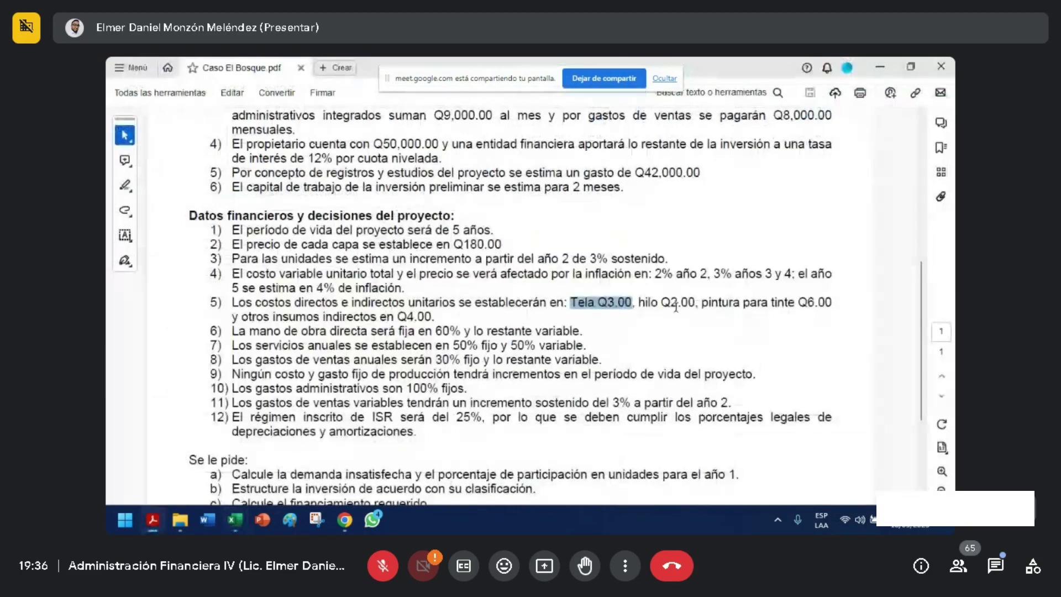
{"action": "left_click_drag", "start_coordinate": [639, 302], "coordinate": [695, 303]}
{"action": "key", "text": "alt+Tab"}
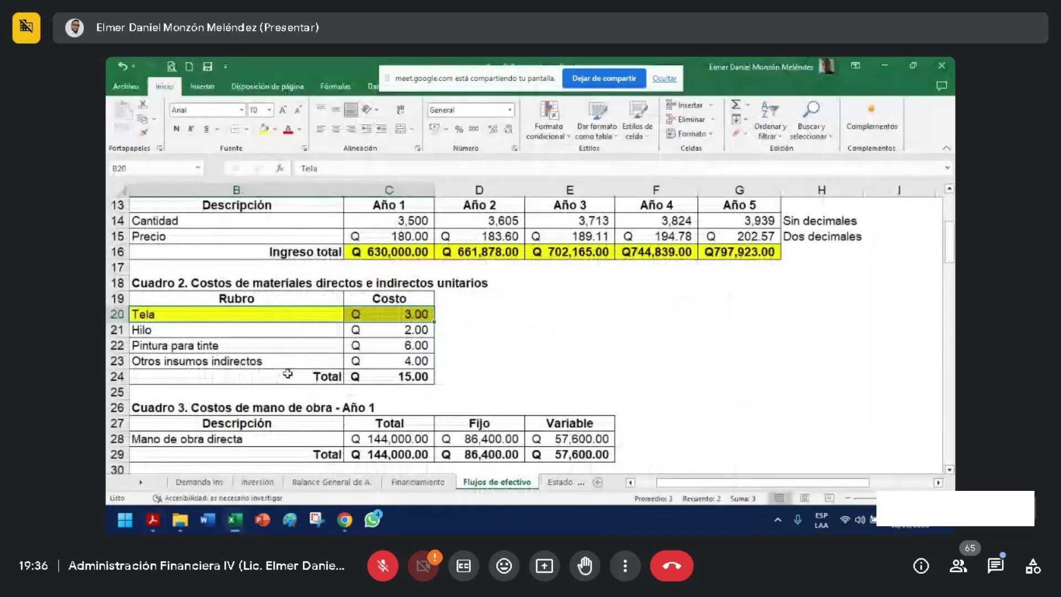
{"action": "left_click", "coordinate": [248, 335]}
{"action": "type", "text": "Hilo\tQ 2.00"}
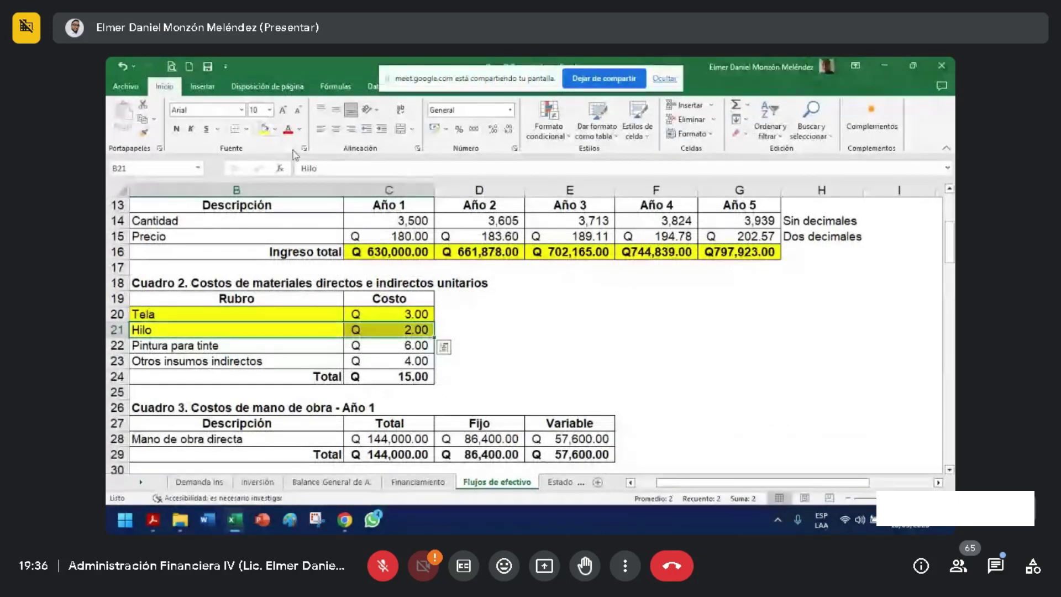
- Select the pintura para tinte cost in the case PDF and fill its Cuadro 2 row, B22:C22, yellow
{"action": "key", "text": "alt+Tab"}
{"action": "left_click_drag", "start_coordinate": [701, 303], "coordinate": [827, 307]}
{"action": "key", "text": "alt+Tab"}
{"action": "left_click", "coordinate": [238, 346]}
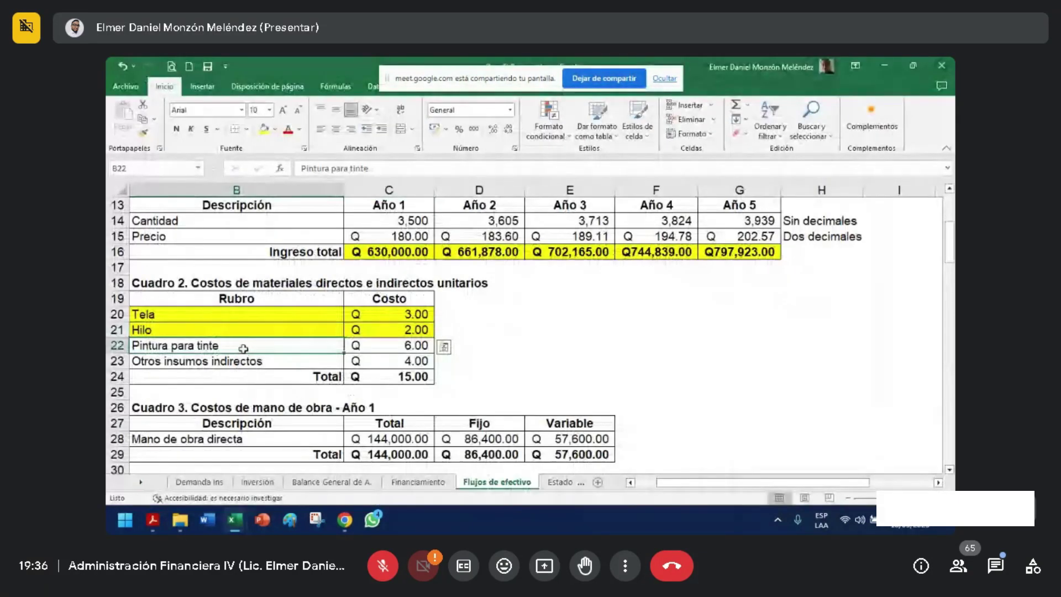
{"action": "key", "text": "ctrl+v"}
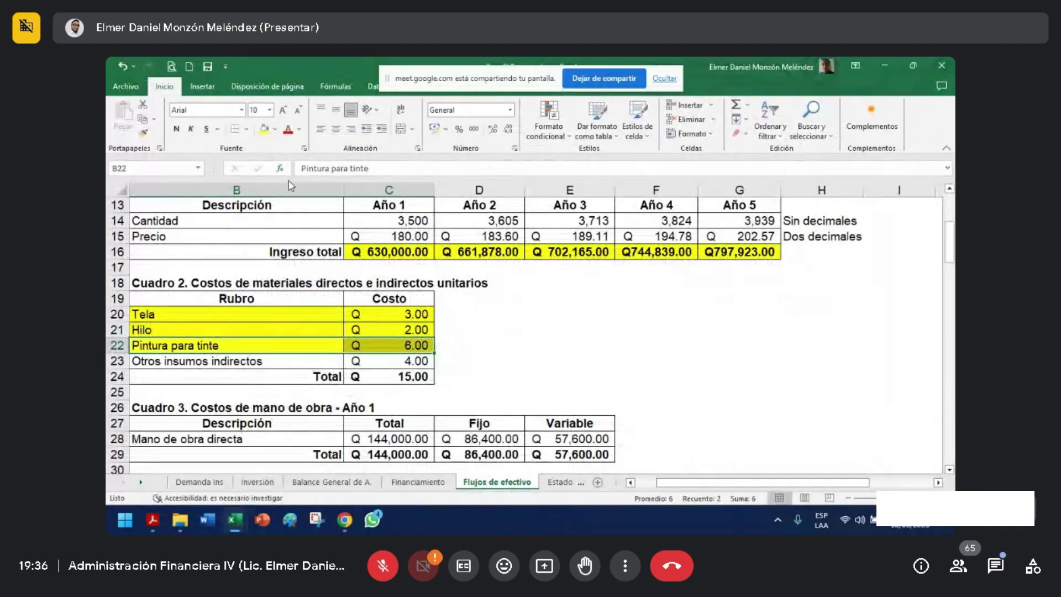
- Select the otros insumos indirectos cost in the case PDF and fill its Cuadro 2 row, B23:C23, yellow
{"action": "key", "text": "alt+Tab"}
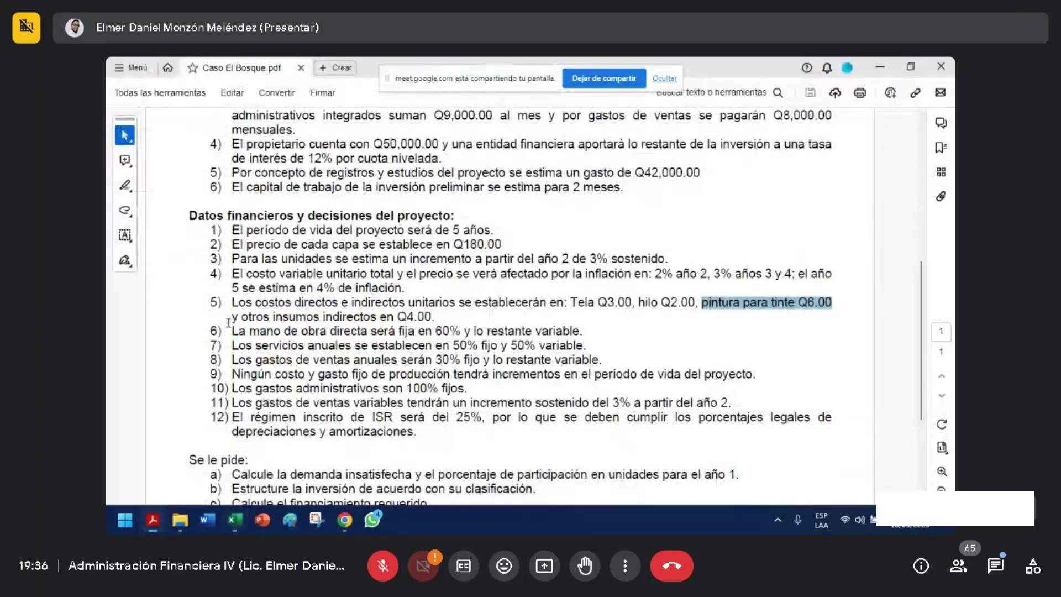
{"action": "left_click_drag", "start_coordinate": [232, 318], "coordinate": [396, 318]}
{"action": "key", "text": "alt+Tab"}
{"action": "left_click_drag", "start_coordinate": [221, 361], "coordinate": [396, 360]}
{"action": "key", "text": "F4"}
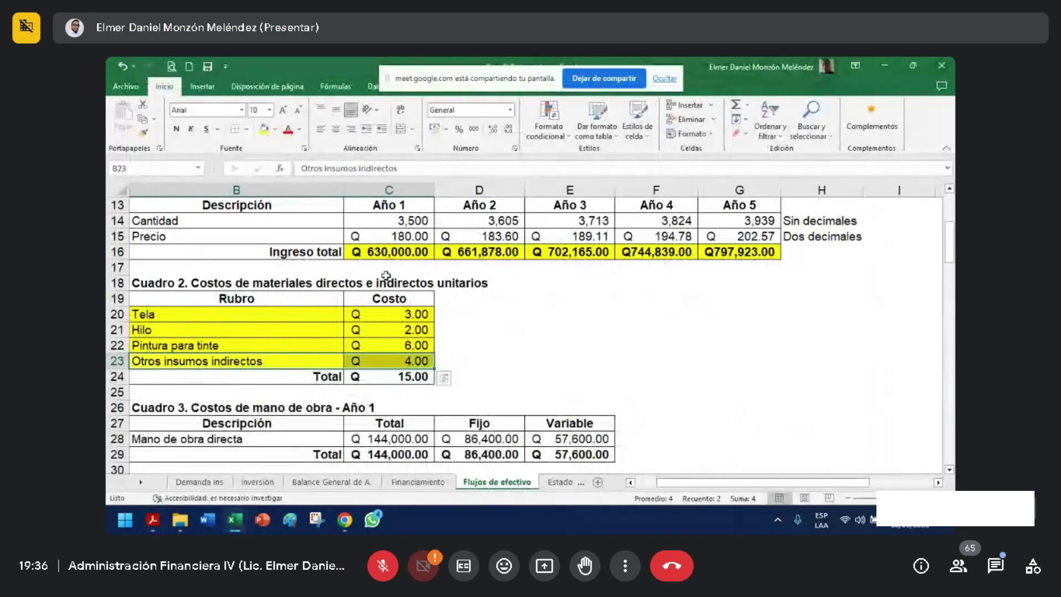
- Inspect the Total formula in C24 of Cuadro 2 and review the four material cost rows against the case PDF
{"action": "double_click", "coordinate": [410, 377]}
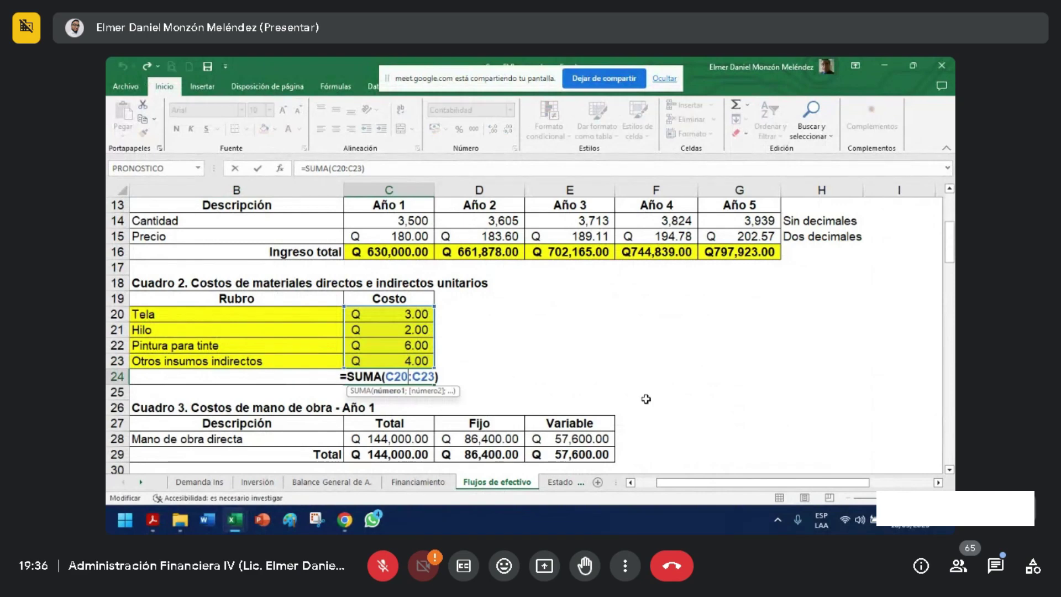
{"action": "key", "text": "Escape"}
{"action": "left_click", "coordinate": [226, 315]}
{"action": "left_click_drag", "start_coordinate": [227, 316], "coordinate": [394, 360]}
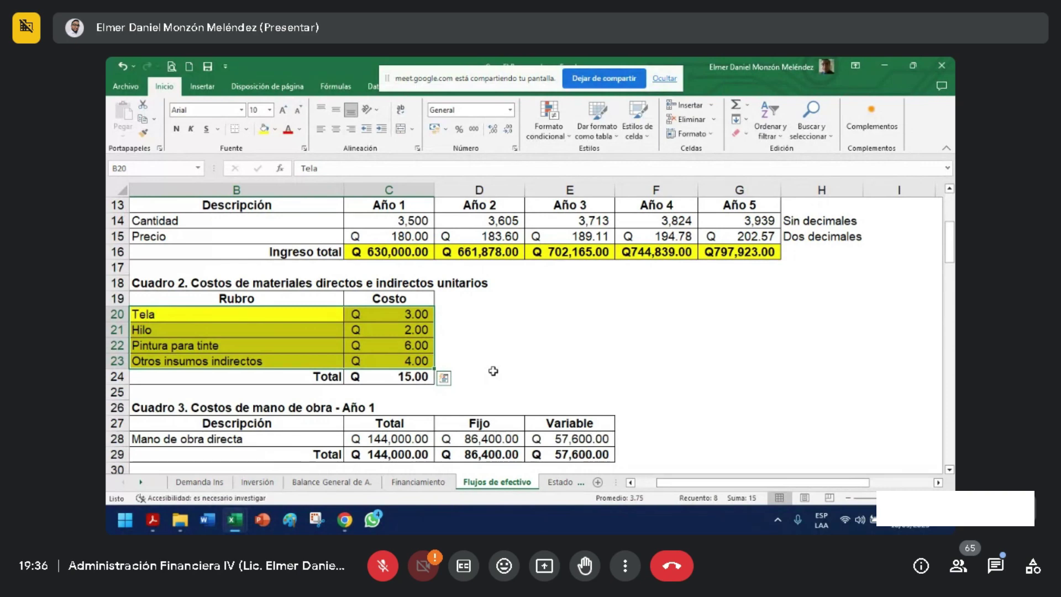
{"action": "key", "text": "alt+Tab"}
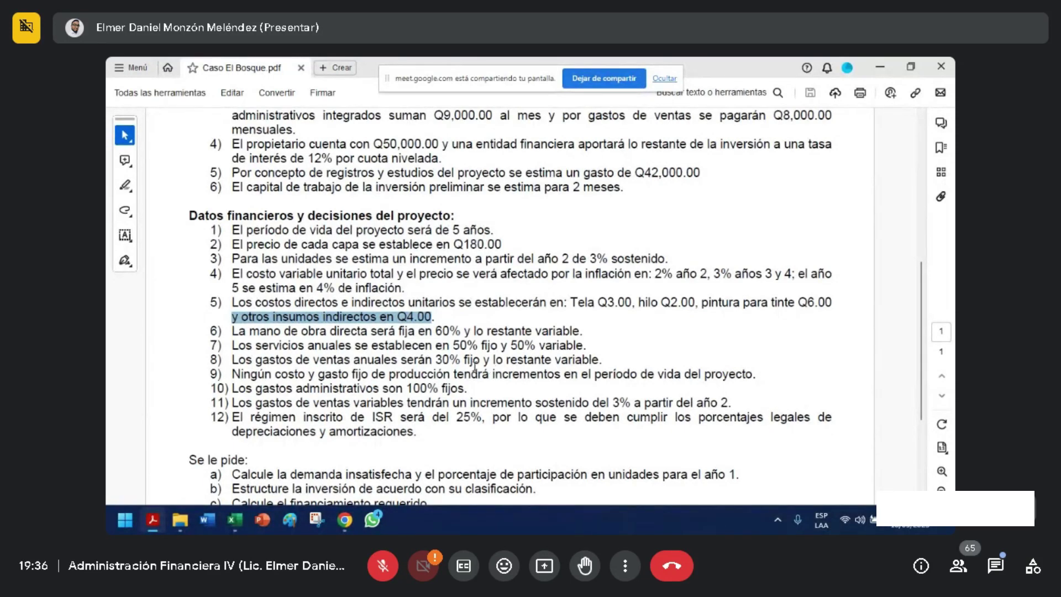
{"action": "key", "text": "alt+Tab"}
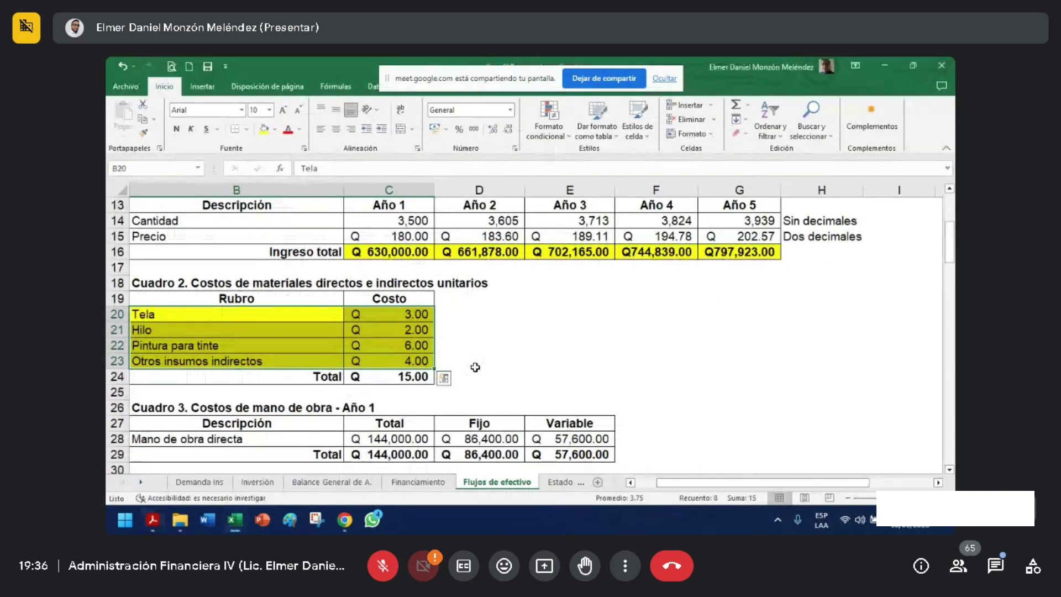
{"action": "left_click", "coordinate": [244, 285]}
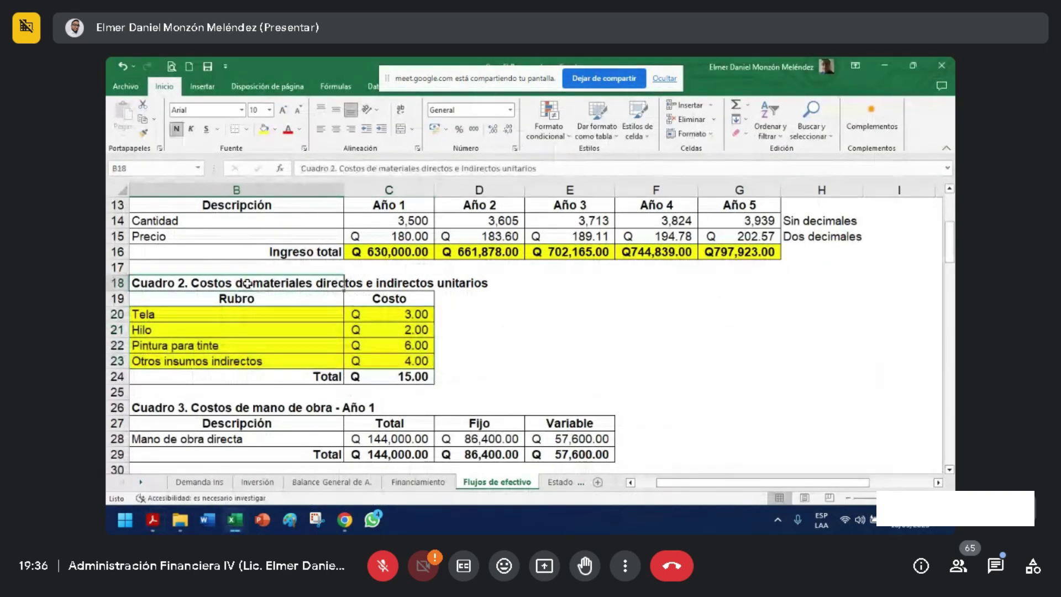
- In the case PDF, select item 6 on direct labour and the operators' wage sentence in item 3 of Costos y resultados
{"action": "key", "text": "alt+Tab"}
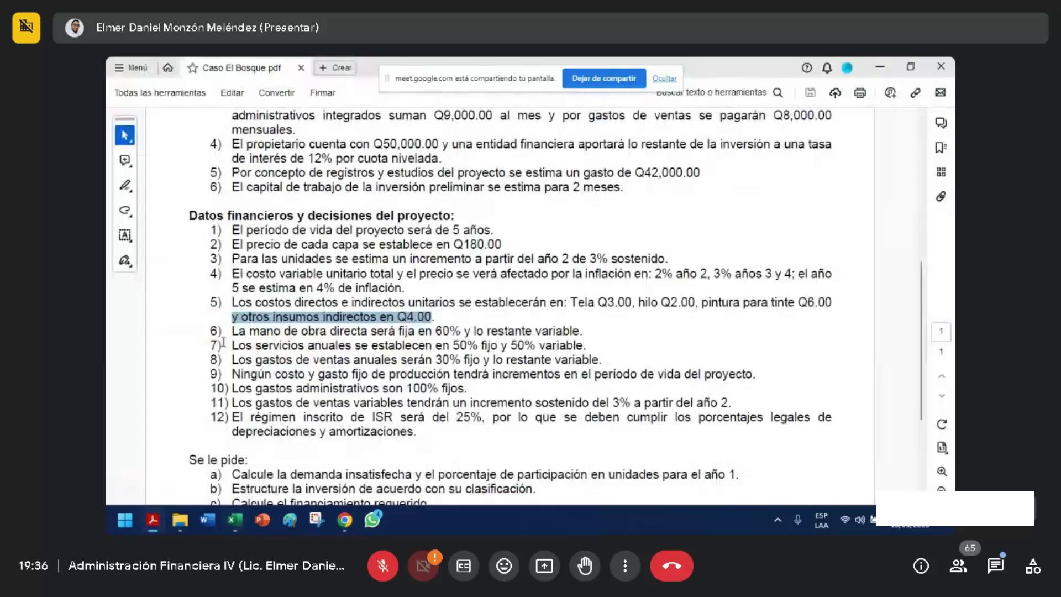
{"action": "mouse_move", "coordinate": [232, 331]}
{"action": "left_mouse_down"}
{"action": "mouse_move", "coordinate": [589, 335]}
{"action": "mouse_move", "coordinate": [213, 333]}
{"action": "left_mouse_up"}
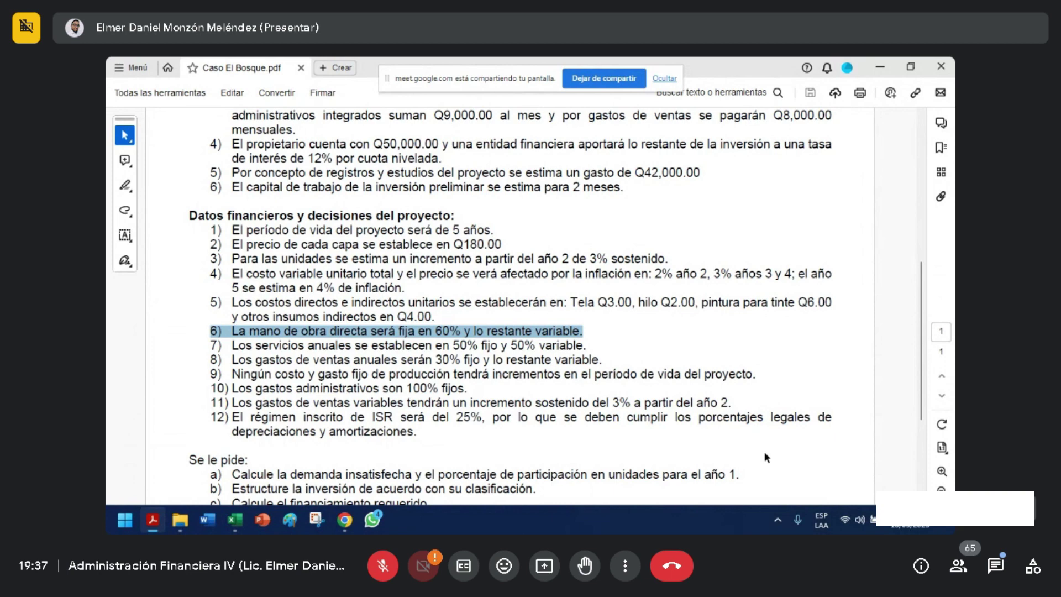
{"action": "scroll", "coordinate": [734, 402], "scroll_direction": "up", "scroll_amount": 1}
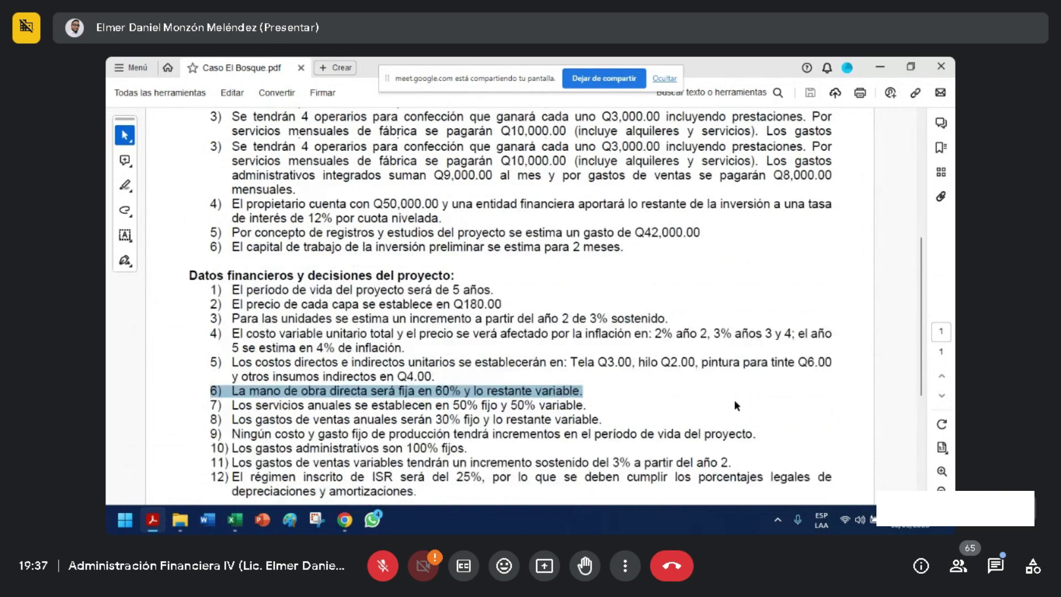
{"action": "scroll", "coordinate": [735, 402], "scroll_direction": "up", "scroll_amount": 2}
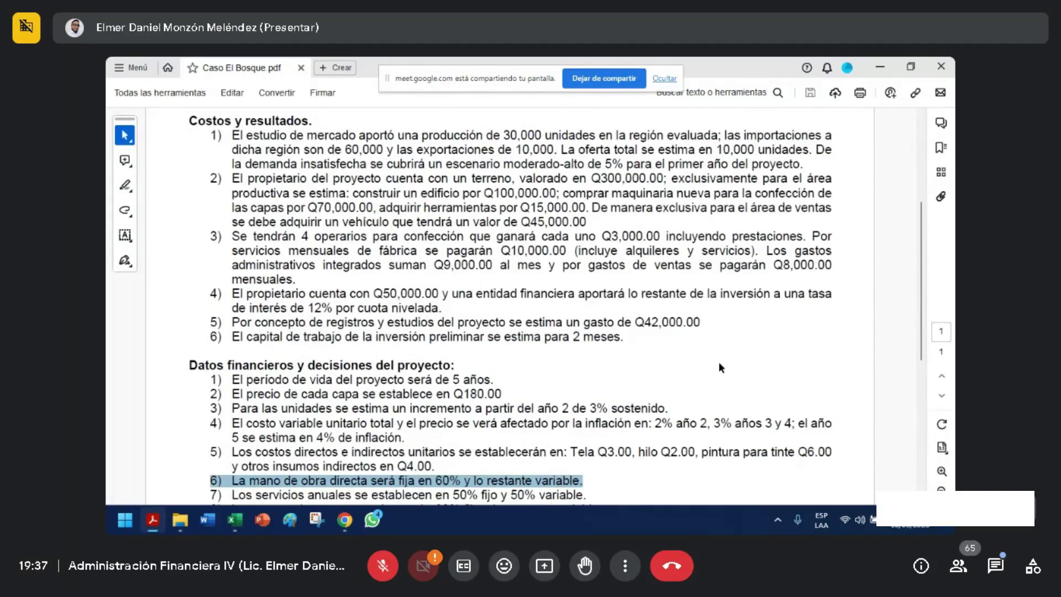
{"action": "left_click_drag", "start_coordinate": [218, 238], "coordinate": [293, 279]}
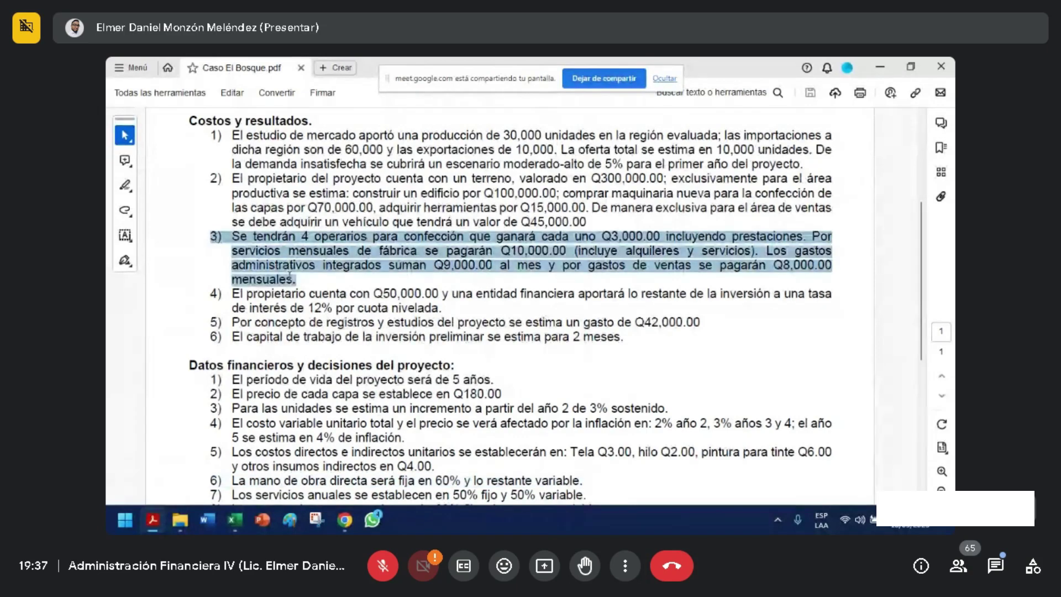
{"action": "left_click", "coordinate": [256, 239]}
{"action": "left_click_drag", "start_coordinate": [233, 239], "coordinate": [764, 237]}
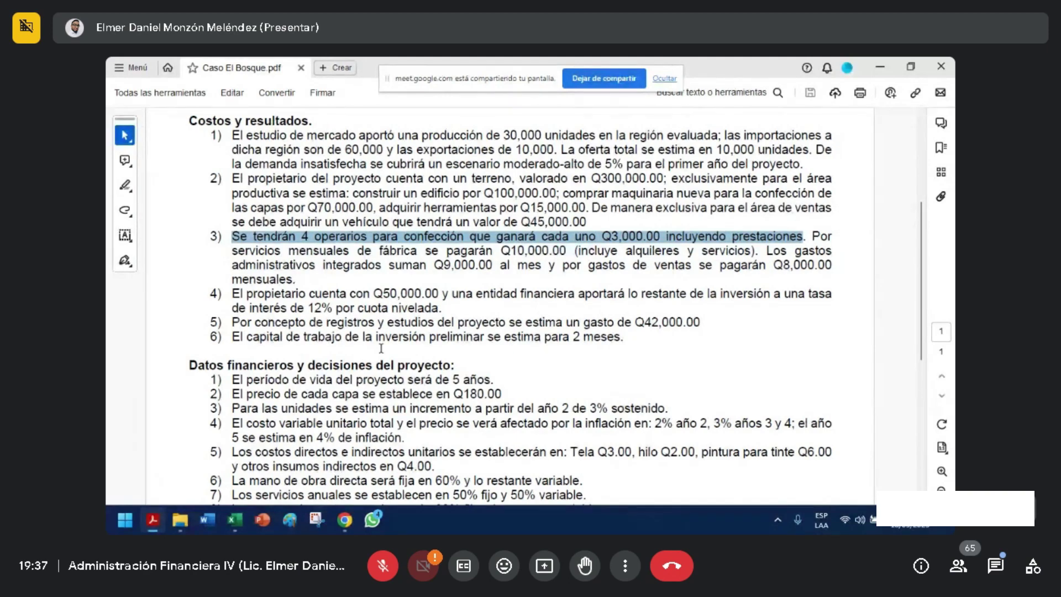
- Open the workbook's Inversión sheet and inspect the Mano de obra row and its Total mensual formula in I30
{"action": "key", "text": "alt+Tab"}
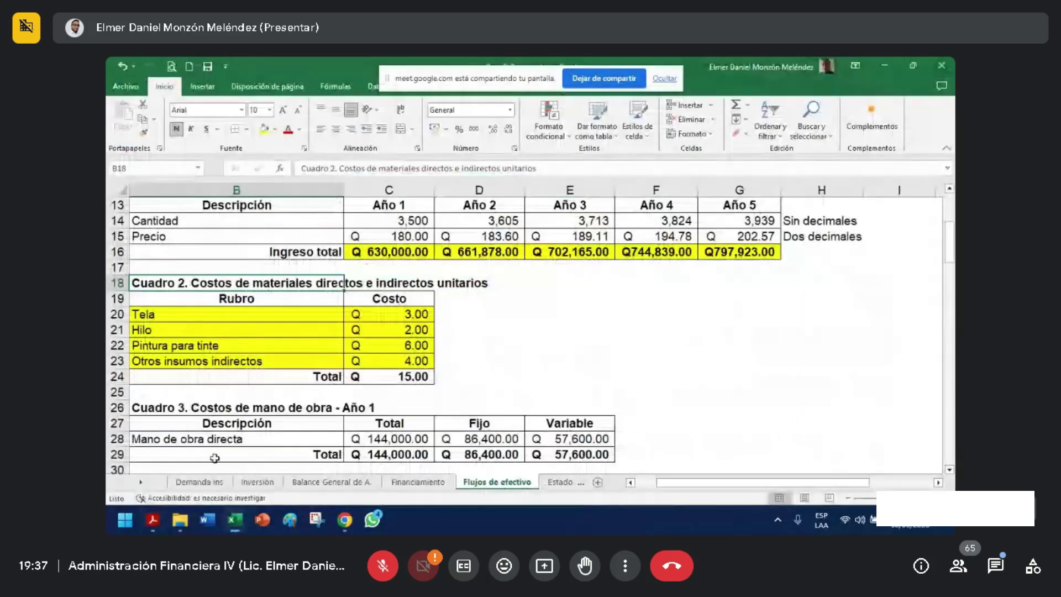
{"action": "left_click", "coordinate": [243, 483]}
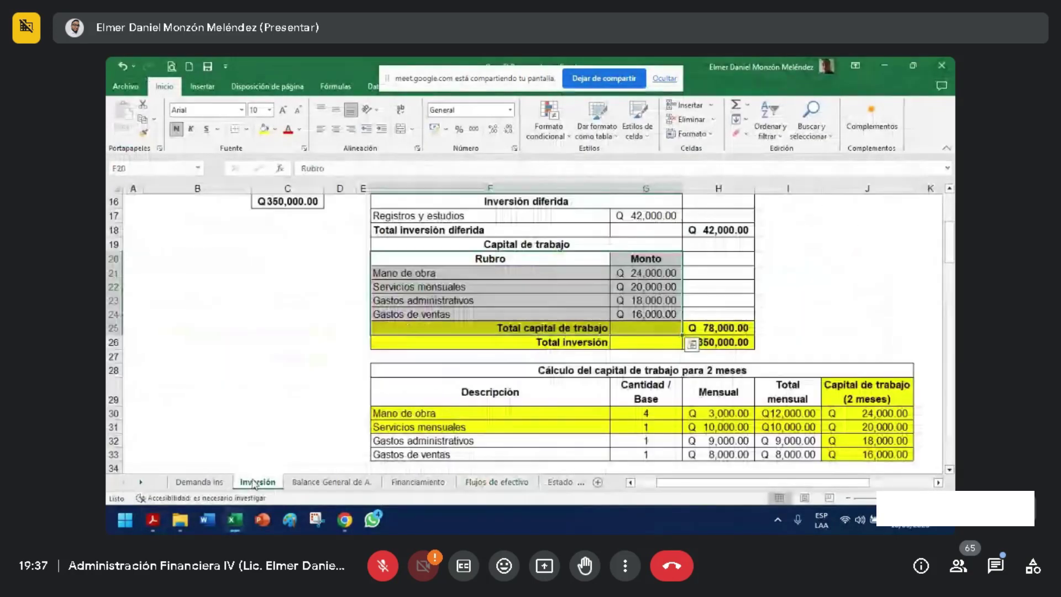
{"action": "scroll", "coordinate": [660, 387], "scroll_direction": "down", "scroll_amount": 2}
{"action": "left_click_drag", "start_coordinate": [494, 329], "coordinate": [785, 328]}
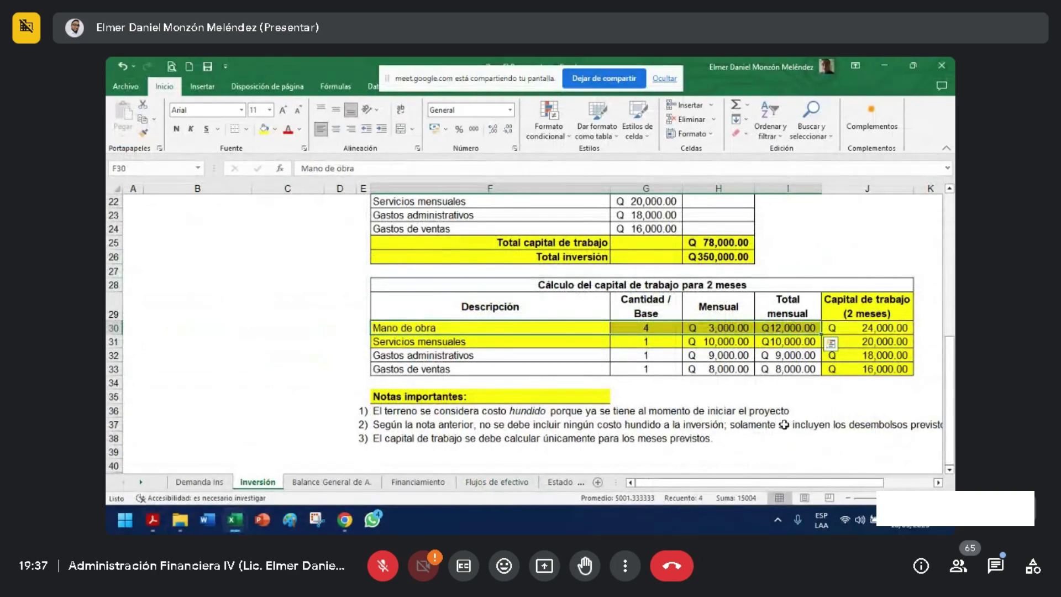
{"action": "left_click", "coordinate": [786, 327]}
{"action": "double_click", "coordinate": [786, 328]}
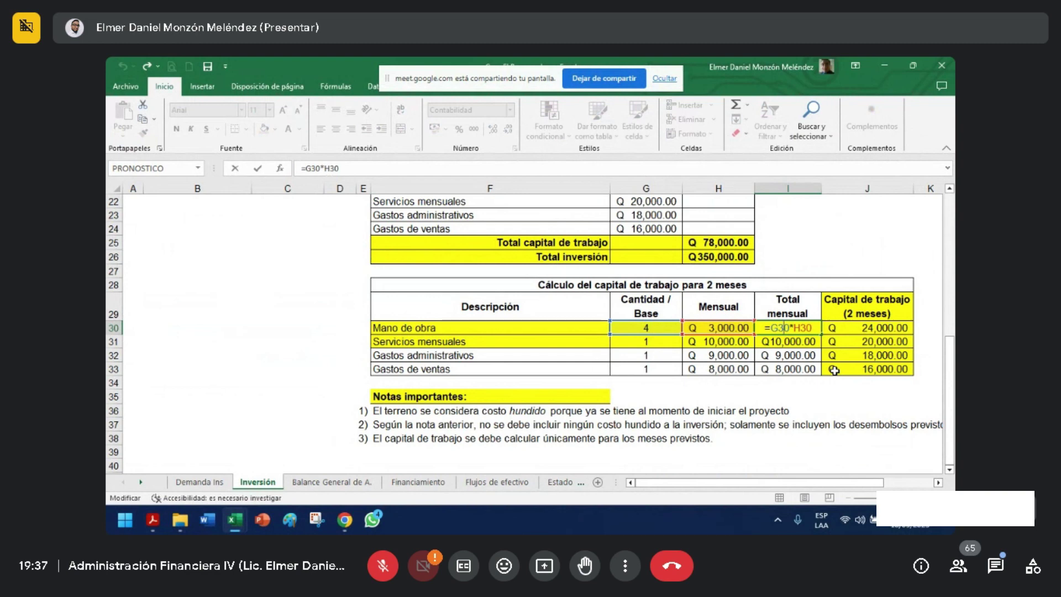
{"action": "key", "text": "Return"}
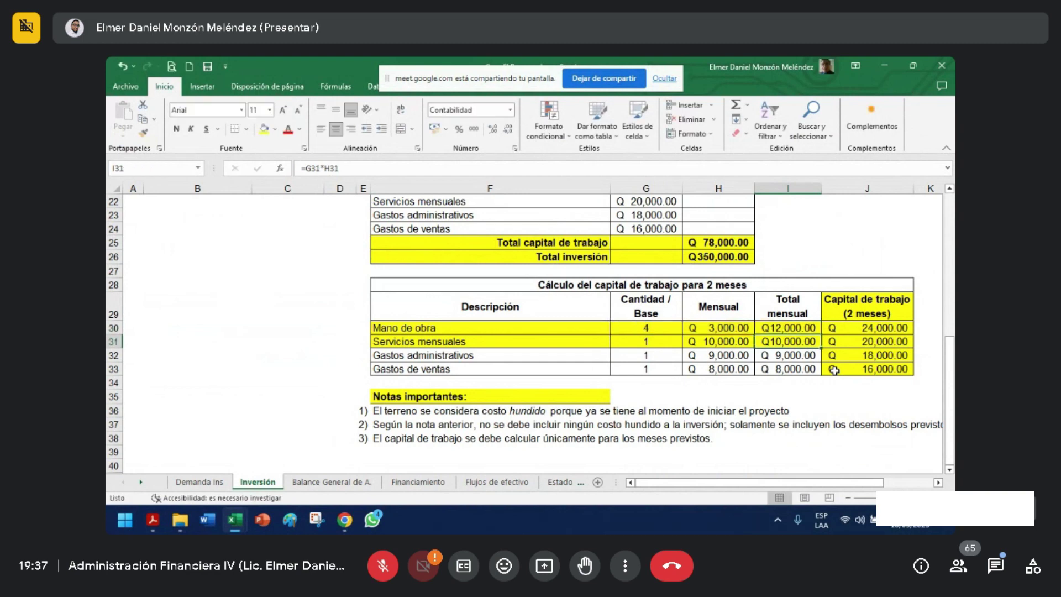
- Select the Total mensual heading with the Mano de obra amount, I29:I30, and return to the Flujos de efectivo sheet
{"action": "left_click", "coordinate": [779, 313]}
{"action": "left_click_drag", "start_coordinate": [780, 313], "coordinate": [775, 331]}
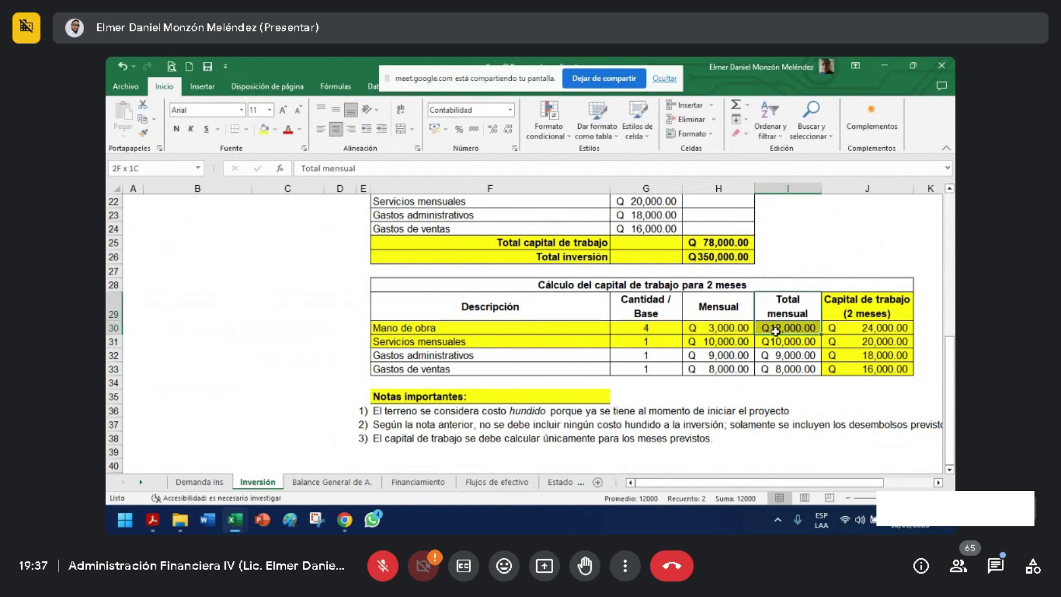
{"action": "left_click", "coordinate": [517, 483]}
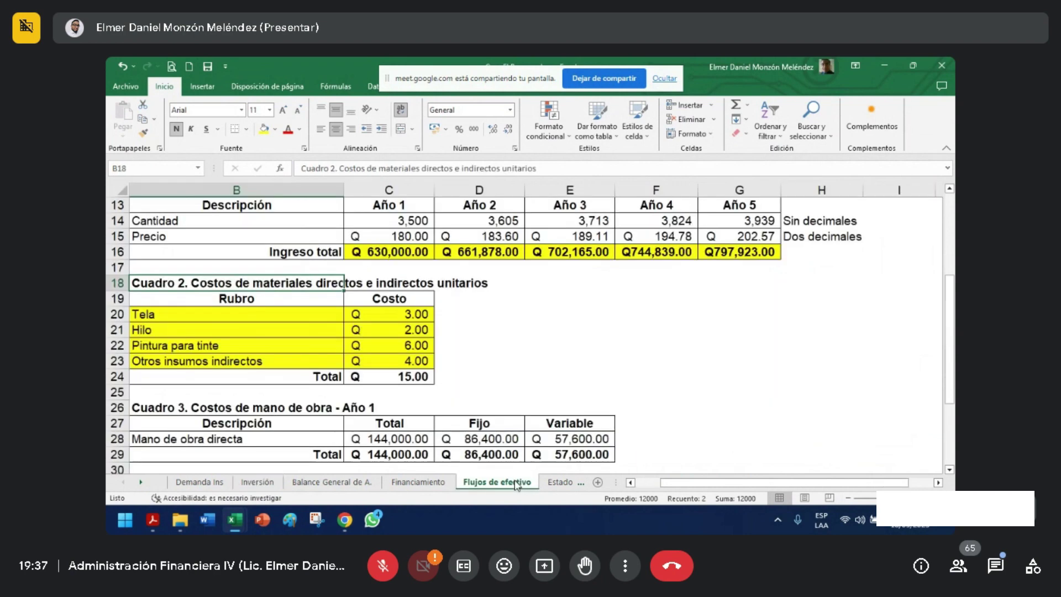
- Review the Año 1 quantity in C13:C14 of Cuadro 1 and the direct labour total in C27:C28 of Cuadro 3
{"action": "scroll", "coordinate": [483, 382], "scroll_direction": "up", "scroll_amount": 3}
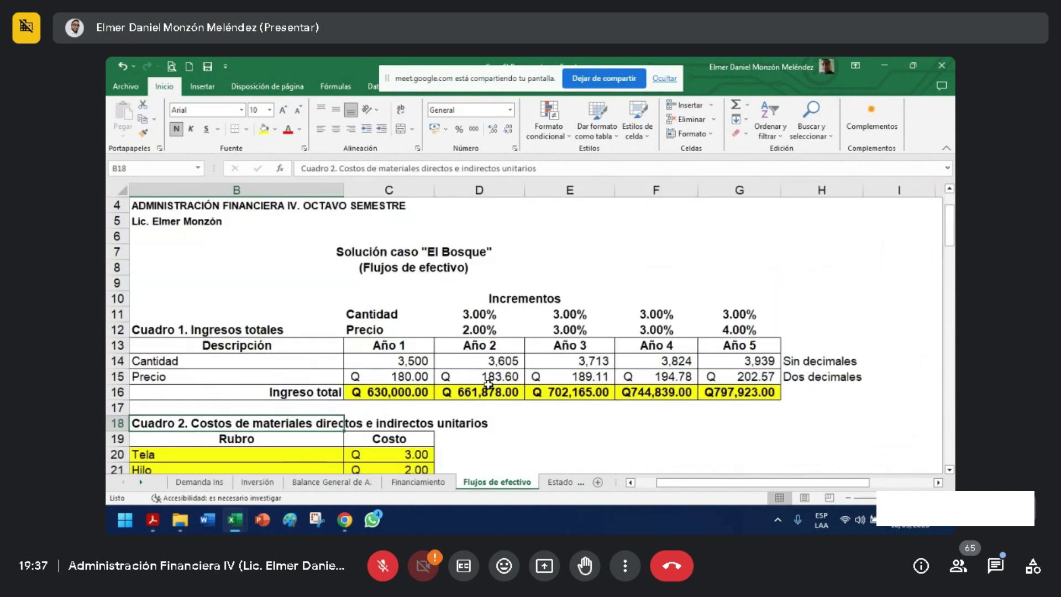
{"action": "left_click", "coordinate": [413, 344]}
{"action": "left_click_drag", "start_coordinate": [414, 343], "coordinate": [412, 362]}
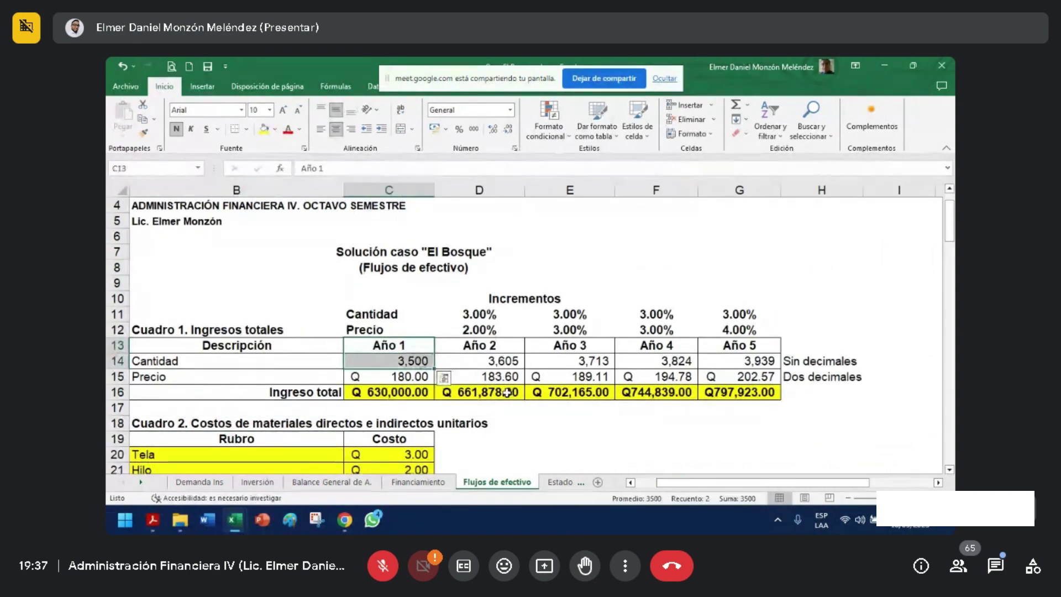
{"action": "scroll", "coordinate": [509, 393], "scroll_direction": "down", "scroll_amount": 3}
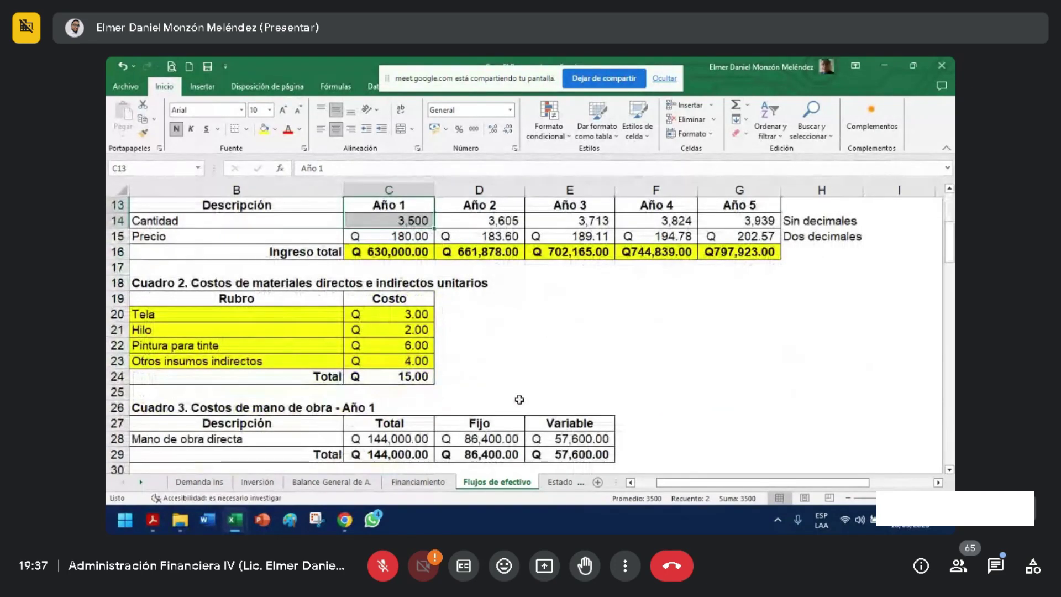
{"action": "scroll", "coordinate": [516, 399], "scroll_direction": "down", "scroll_amount": 1}
{"action": "left_click_drag", "start_coordinate": [387, 377], "coordinate": [389, 391]}
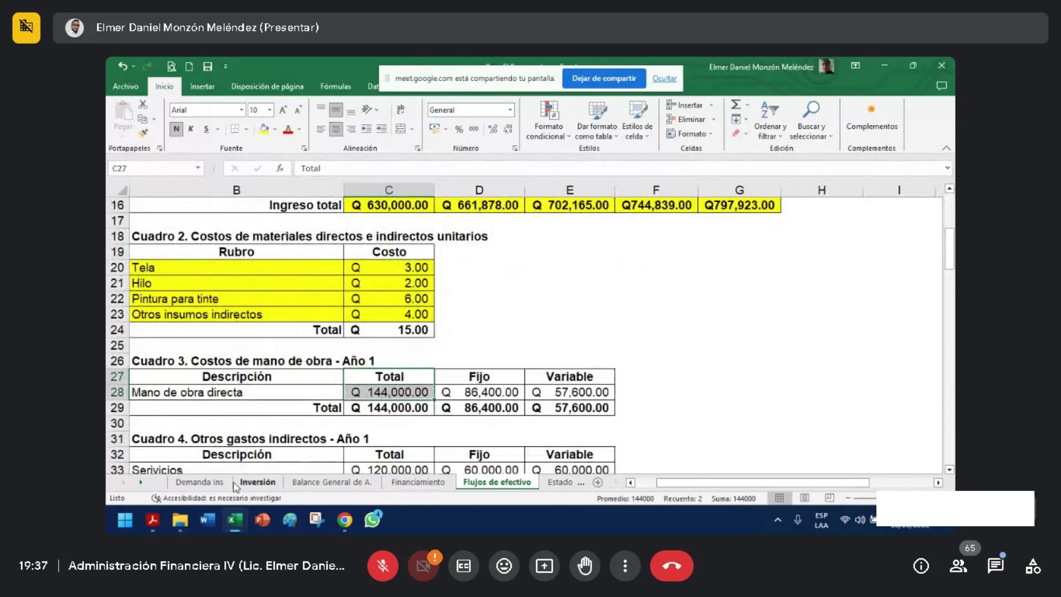
- On the Inversión sheet, select the Total mensual heading with the Mano de obra amount to compare it with Cuadro 3
{"action": "left_click", "coordinate": [303, 482]}
{"action": "left_click", "coordinate": [257, 482]}
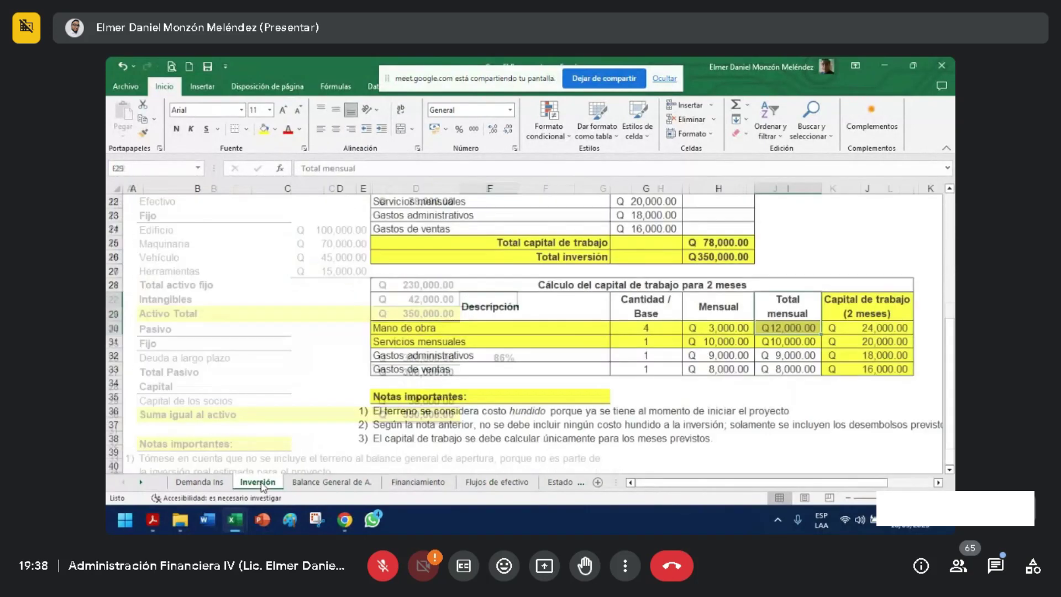
{"action": "left_click_drag", "start_coordinate": [780, 320], "coordinate": [785, 326]}
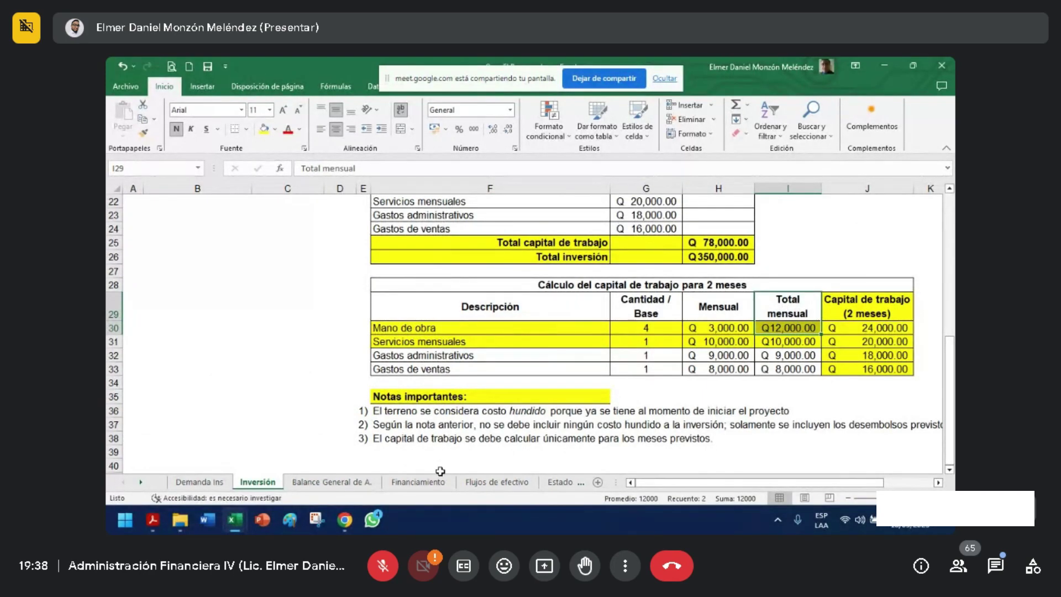
- Back on Flujos de efectivo, fill C27:C28 of Cuadro 3 with yellow and select the labour description with its total, B27:C28
{"action": "left_click", "coordinate": [495, 482]}
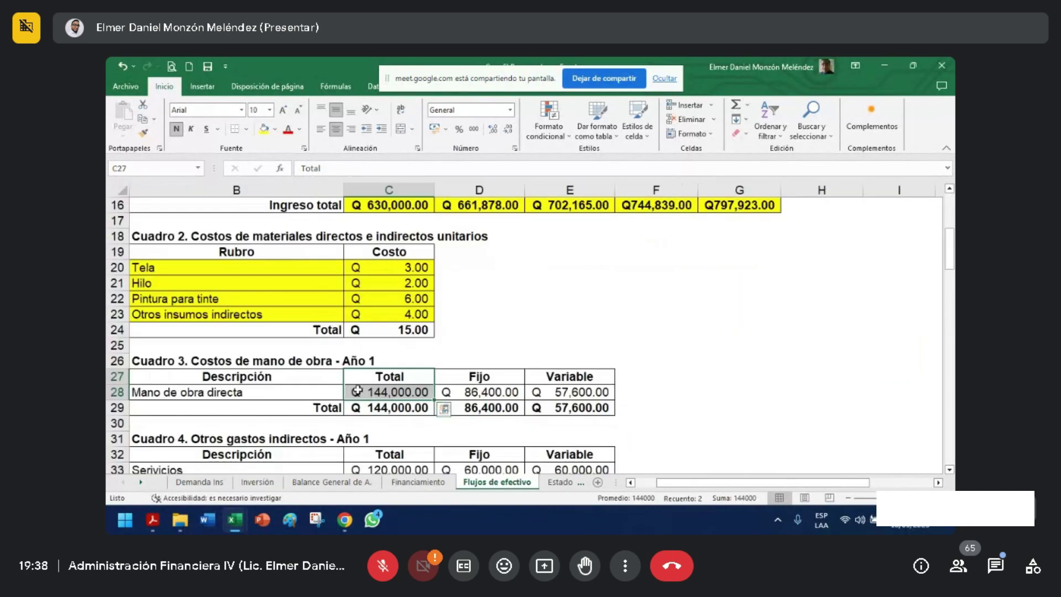
{"action": "left_click", "coordinate": [263, 128]}
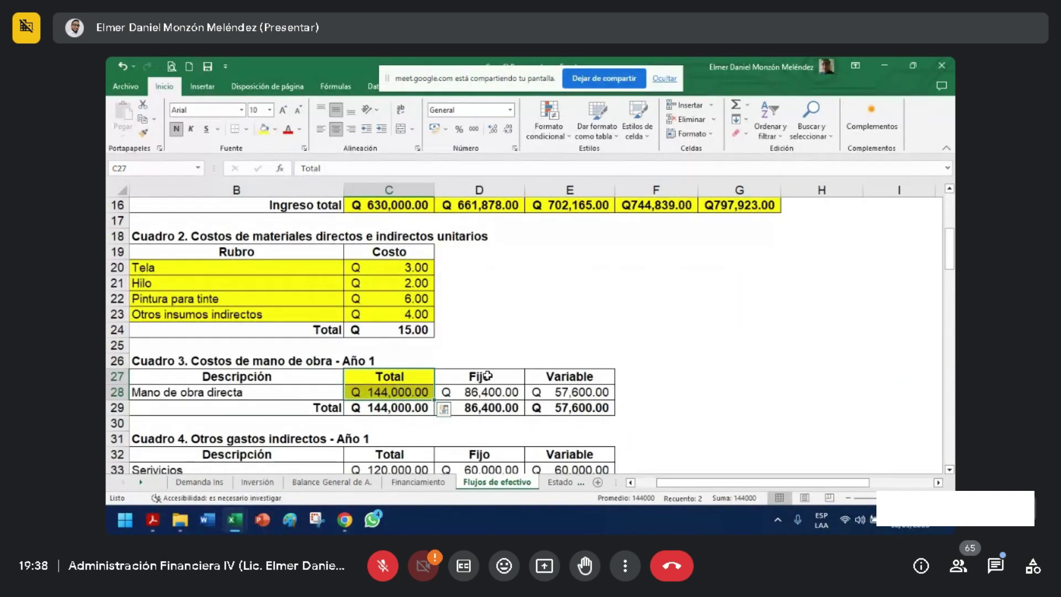
{"action": "left_click_drag", "start_coordinate": [292, 381], "coordinate": [387, 393]}
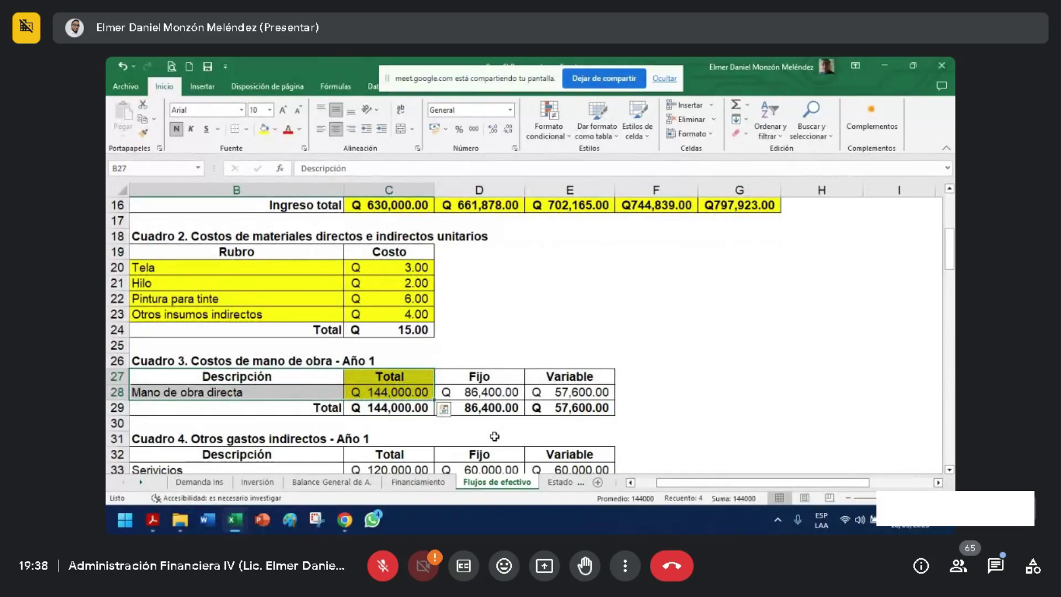
- In the case PDF, select the 60% fixed share and the remaining variable share of direct labour in item 6, and return to the workbook
{"action": "key", "text": "alt+Tab"}
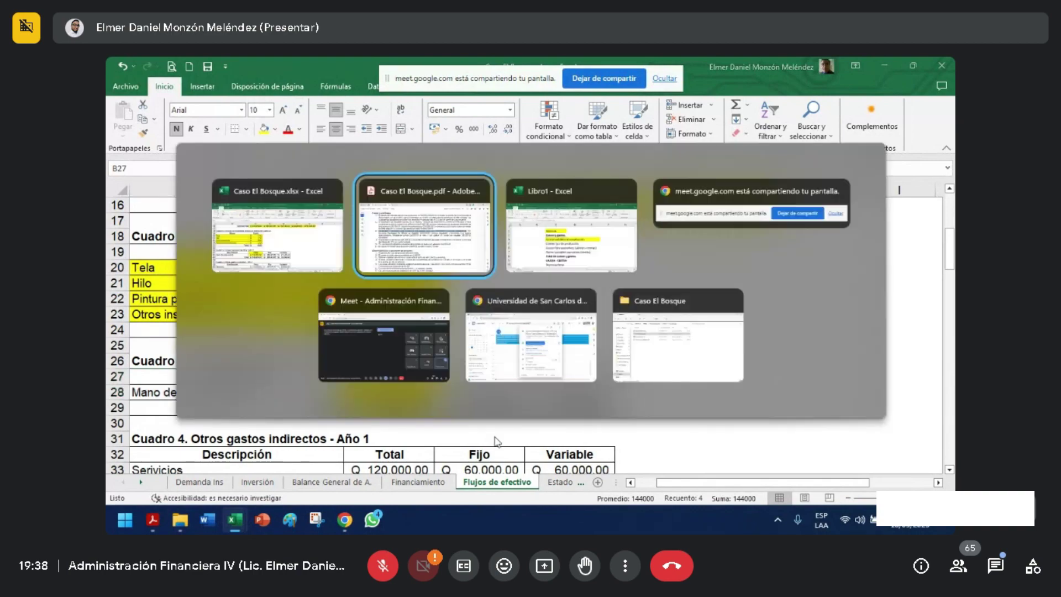
{"action": "scroll", "coordinate": [541, 408], "scroll_direction": "down", "scroll_amount": 3}
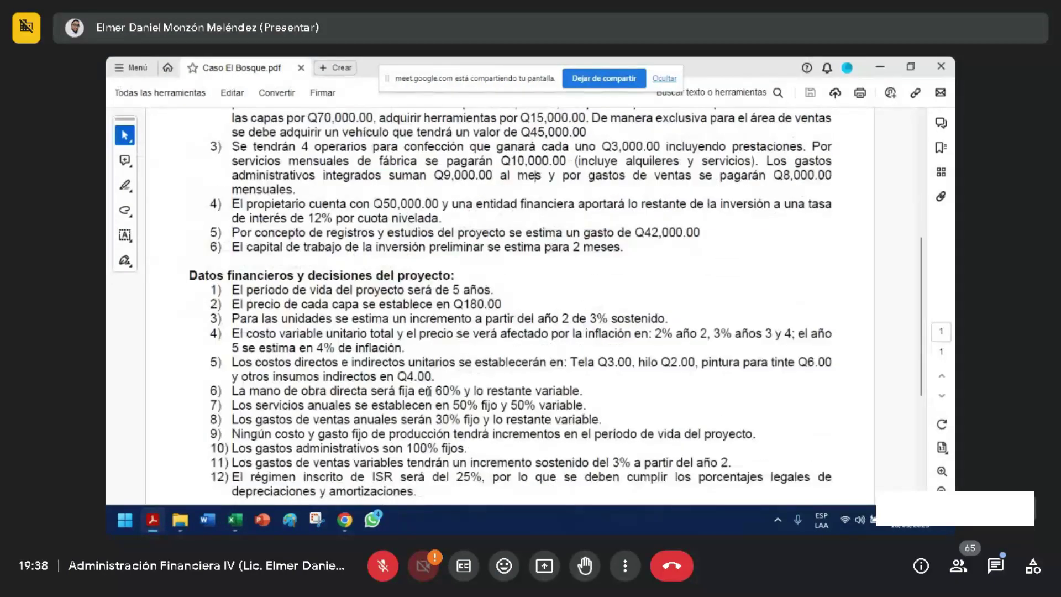
{"action": "scroll", "coordinate": [429, 392], "scroll_direction": "down", "scroll_amount": 2}
{"action": "left_click_drag", "start_coordinate": [329, 330], "coordinate": [466, 332]}
{"action": "left_click", "coordinate": [448, 337]}
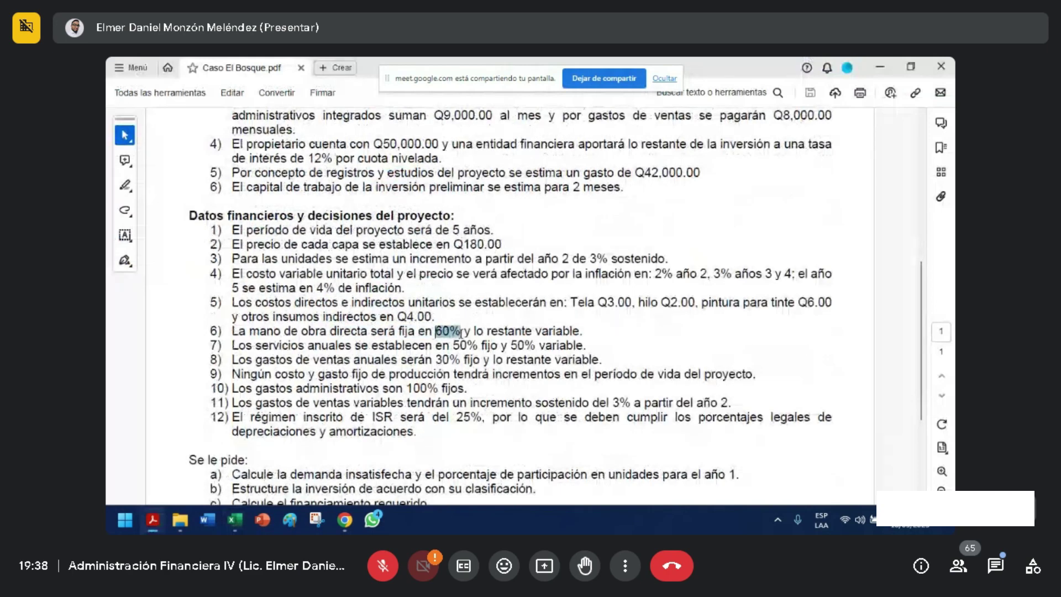
{"action": "left_click_drag", "start_coordinate": [399, 331], "coordinate": [585, 331]}
{"action": "key", "text": "alt+Tab"}
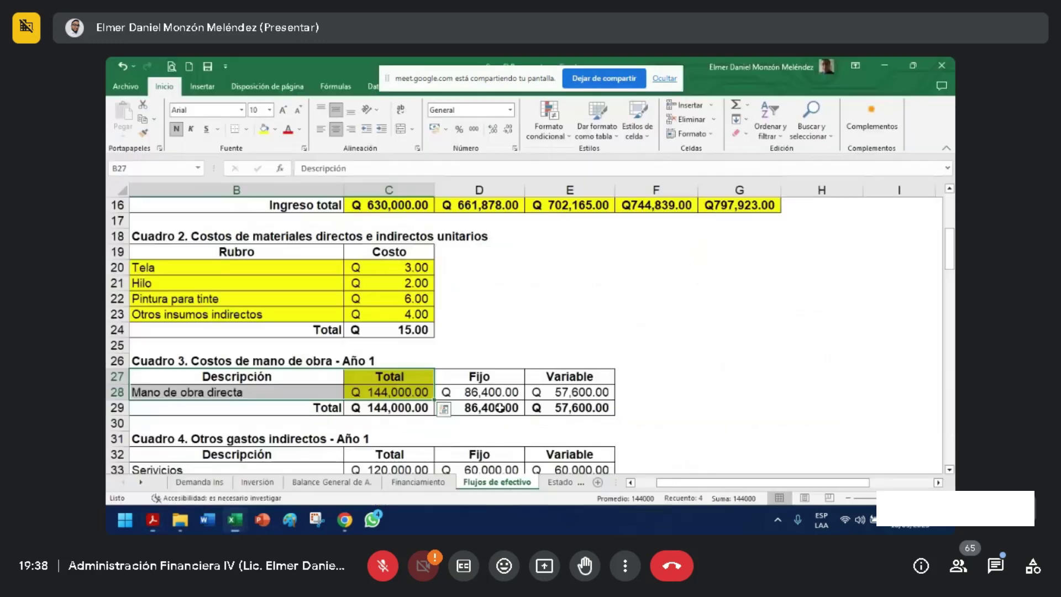
- Inspect the Fijo and Variable formulas in D28 and E28, the Total row 29 and the labour total formula in C28
{"action": "double_click", "coordinate": [468, 390]}
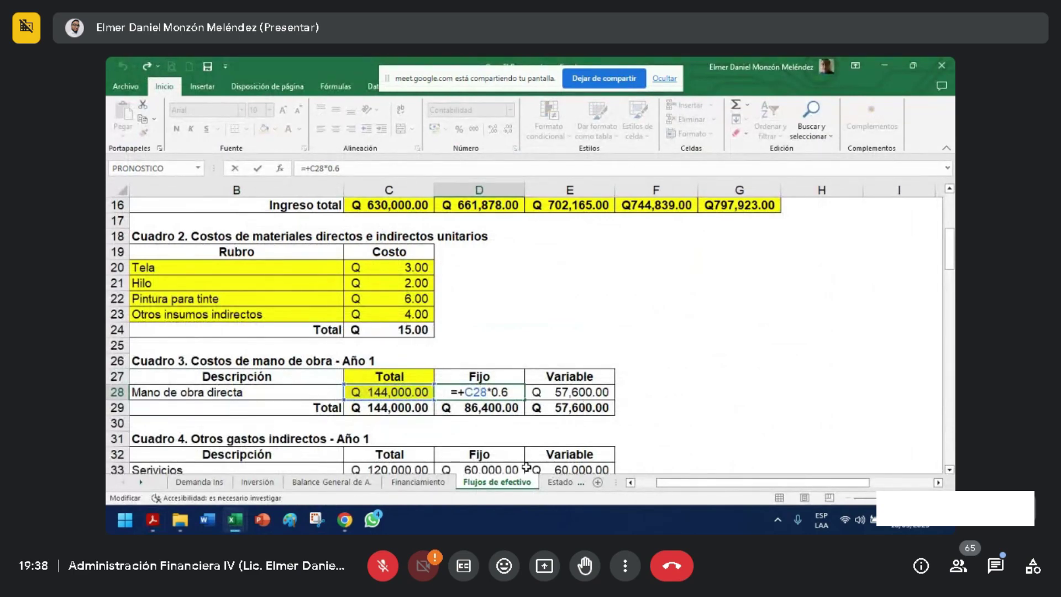
{"action": "key", "text": "Tab"}
{"action": "key", "text": "F2"}
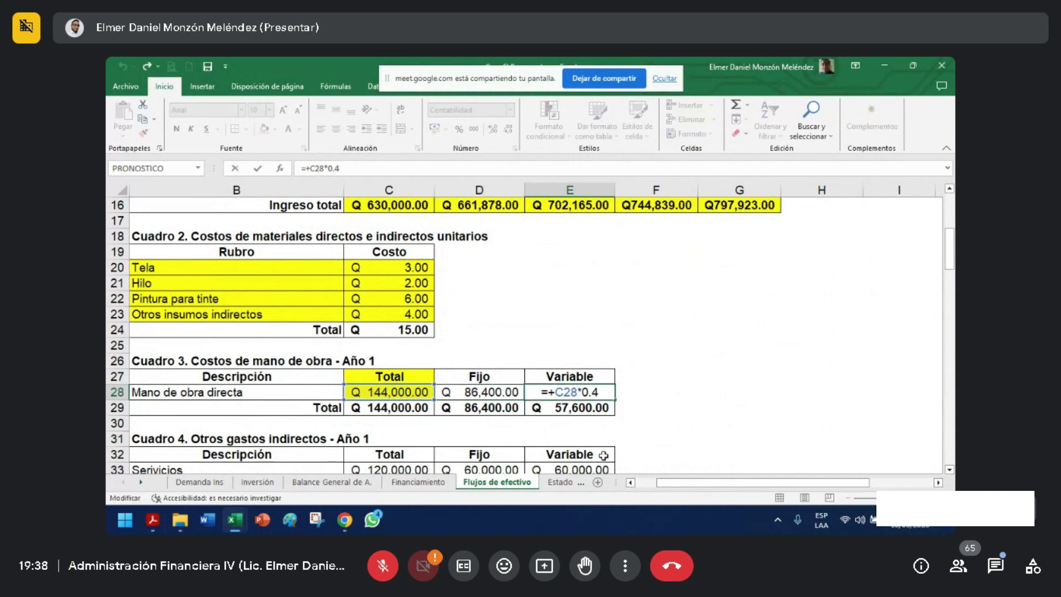
{"action": "key", "text": "ctrl+Return"}
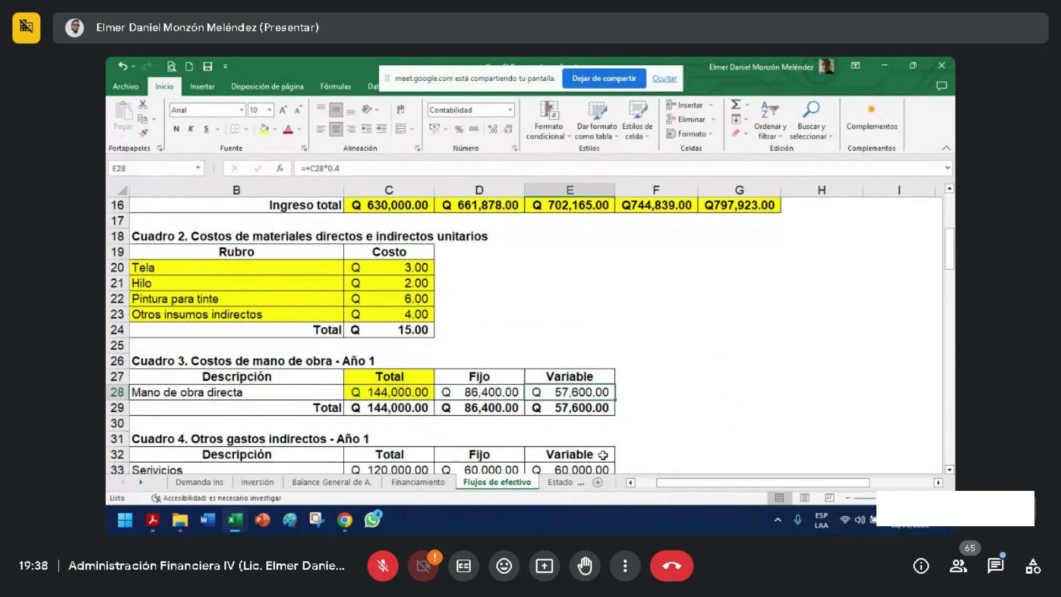
{"action": "left_click", "coordinate": [117, 408]}
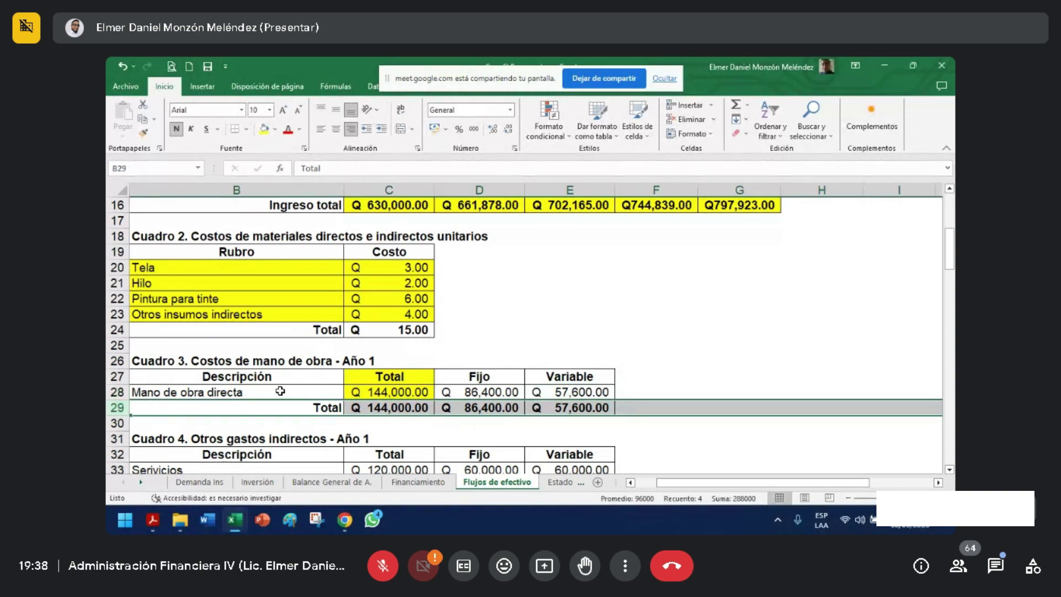
{"action": "left_click", "coordinate": [403, 393]}
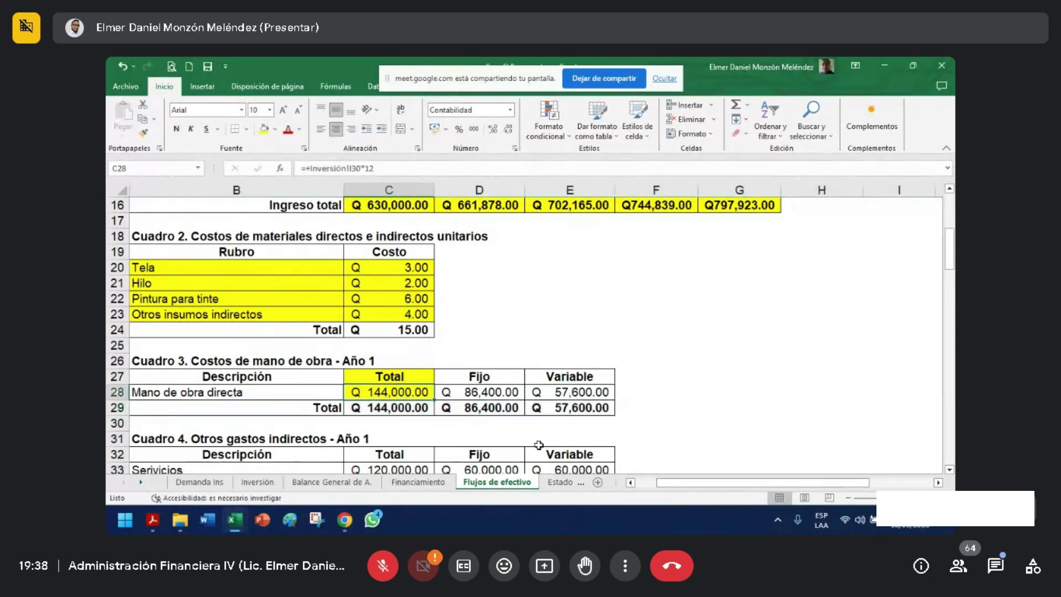
- Fill the Fijo and Variable headings and their direct labour amounts, D27:E28, with yellow in Cuadro 3
{"action": "left_click_drag", "start_coordinate": [497, 377], "coordinate": [490, 393]}
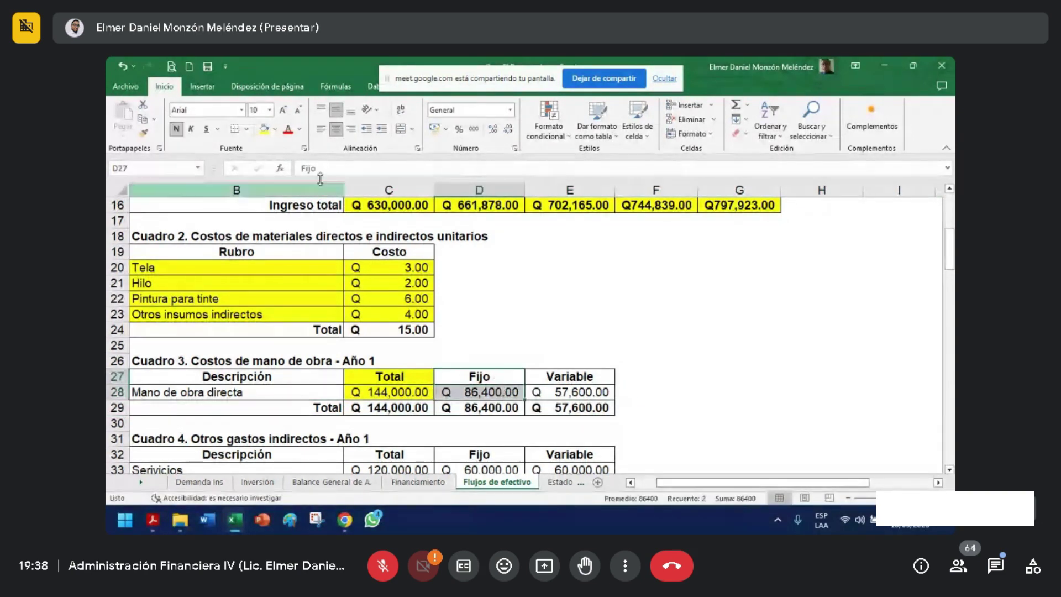
{"action": "left_click", "coordinate": [263, 129]}
{"action": "left_click_drag", "start_coordinate": [575, 373], "coordinate": [575, 394]}
{"action": "left_click", "coordinate": [264, 130]}
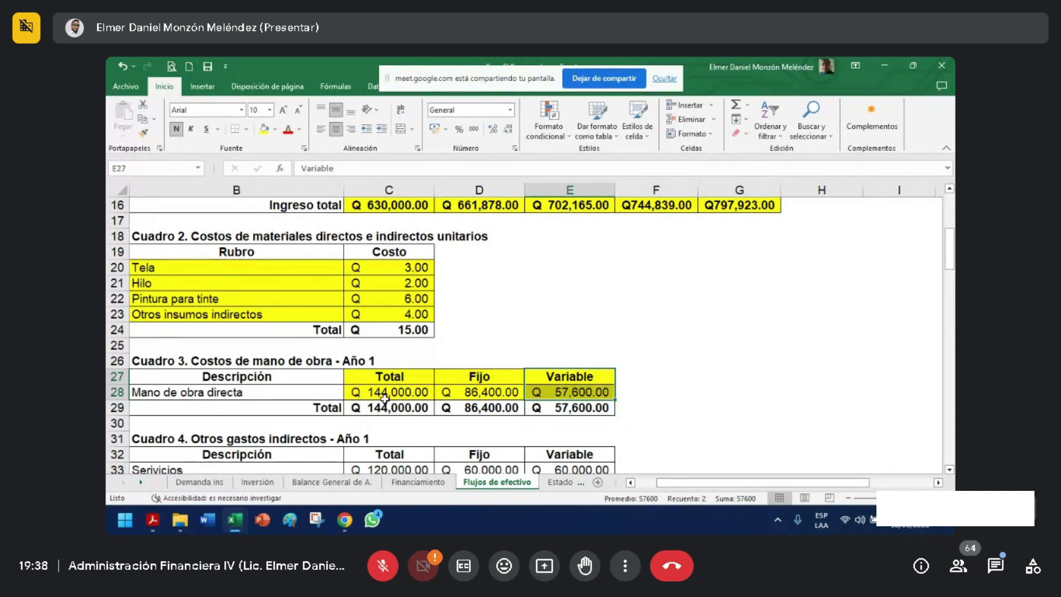
- Review the Total, Fijo and Variable columns of Cuadro 3 by selecting each from its heading to the Total row
{"action": "left_click_drag", "start_coordinate": [480, 376], "coordinate": [480, 408]}
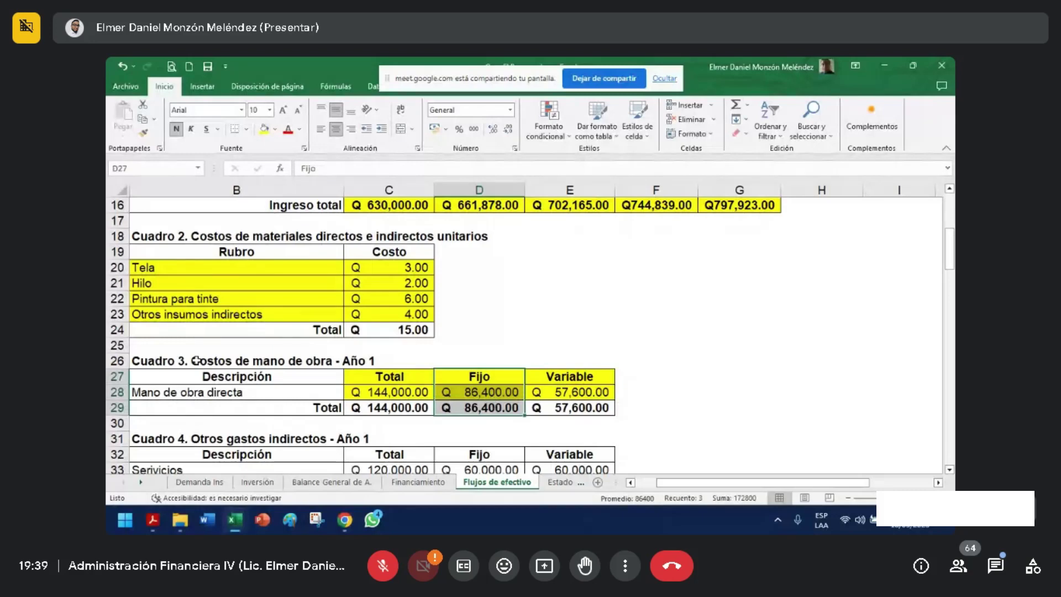
{"action": "left_click_drag", "start_coordinate": [410, 376], "coordinate": [420, 408]}
{"action": "left_click_drag", "start_coordinate": [481, 376], "coordinate": [481, 408]}
{"action": "left_click_drag", "start_coordinate": [562, 377], "coordinate": [582, 408]}
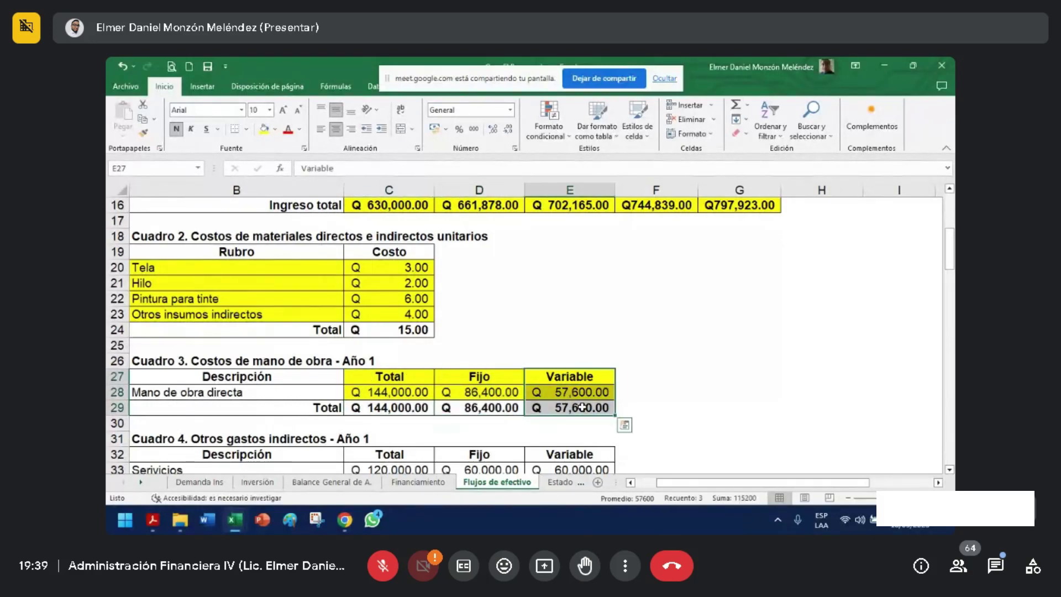
{"action": "left_click", "coordinate": [675, 408]}
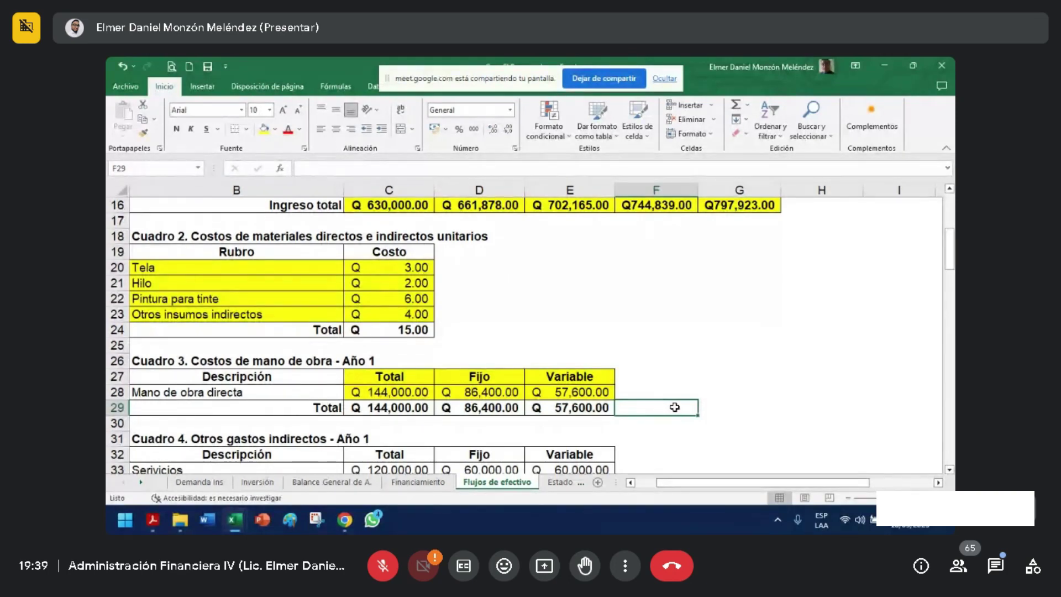
- Check item 6 in the case PDF again and compare it with the labour formulas in D28 and E28 of the workbook
{"action": "key", "text": "alt+Tab"}
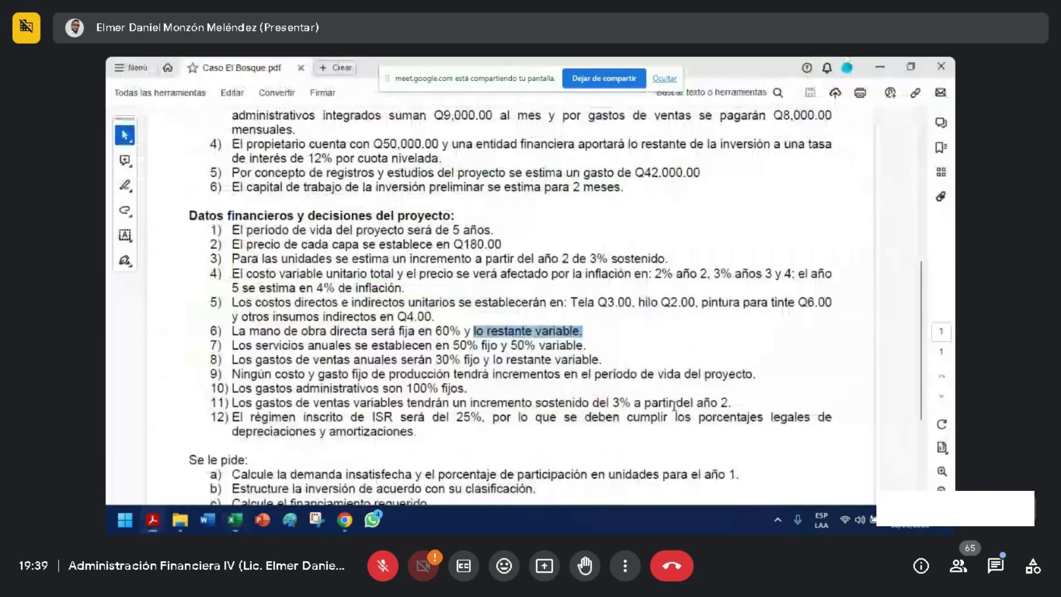
{"action": "key", "text": "alt+Tab"}
{"action": "left_click", "coordinate": [491, 393]}
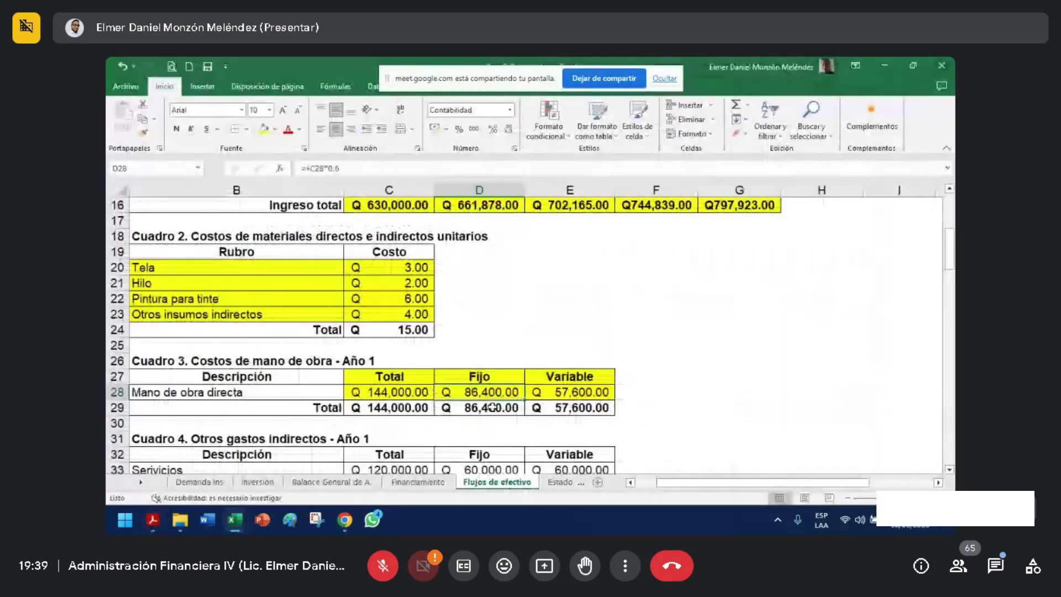
{"action": "double_click", "coordinate": [558, 399]}
{"action": "key", "text": "Escape"}
{"action": "key", "text": "F2"}
{"action": "key", "text": "Escape"}
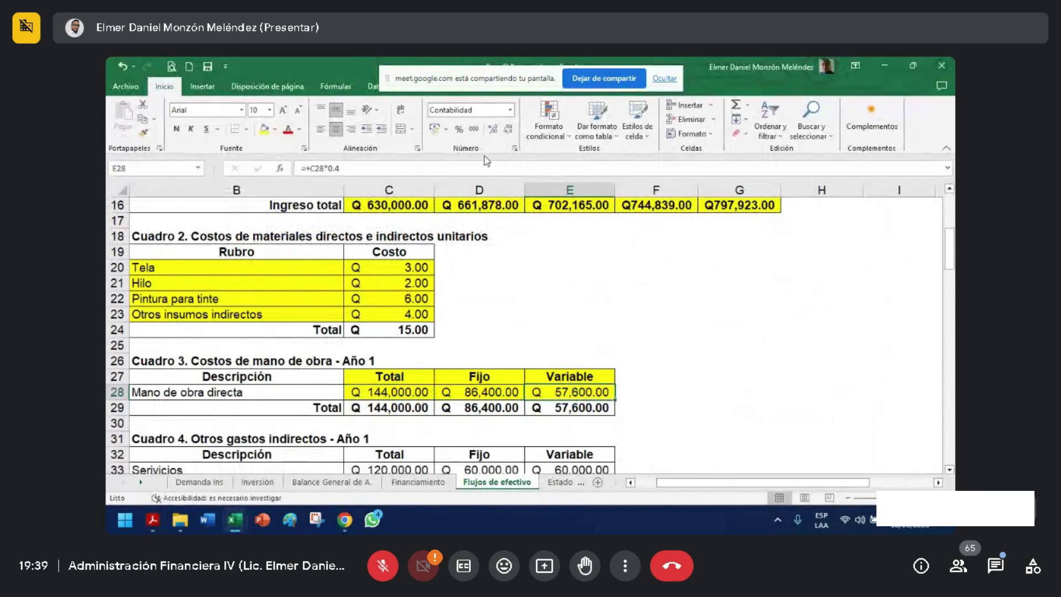
- Vary the number of decimals shown for the variable labour amount in E28 and restore it to two
{"action": "left_click", "coordinate": [493, 131]}
{"action": "left_click", "coordinate": [492, 132]}
{"action": "left_click", "coordinate": [507, 129]}
{"action": "left_click", "coordinate": [507, 129]}
{"action": "left_click", "coordinate": [507, 129]}
{"action": "left_click", "coordinate": [493, 130]}
- In the case PDF, select item 7 on annual services and the monthly factory services sentence in item 3, and return to the workbook
{"action": "key", "text": "alt+Tab"}
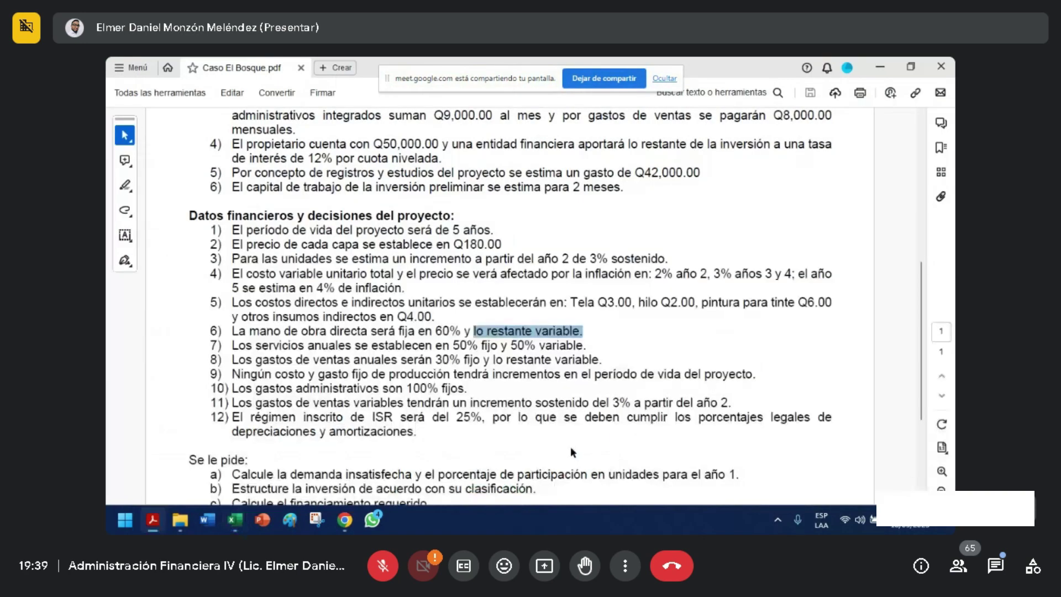
{"action": "left_click_drag", "start_coordinate": [233, 346], "coordinate": [587, 348]}
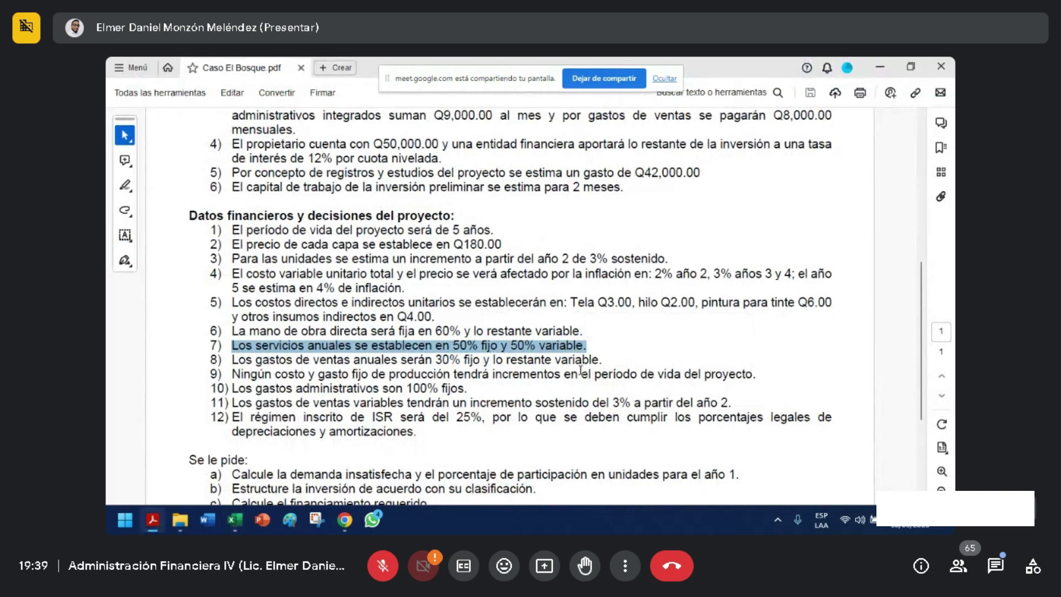
{"action": "scroll", "coordinate": [581, 371], "scroll_direction": "up", "scroll_amount": 5}
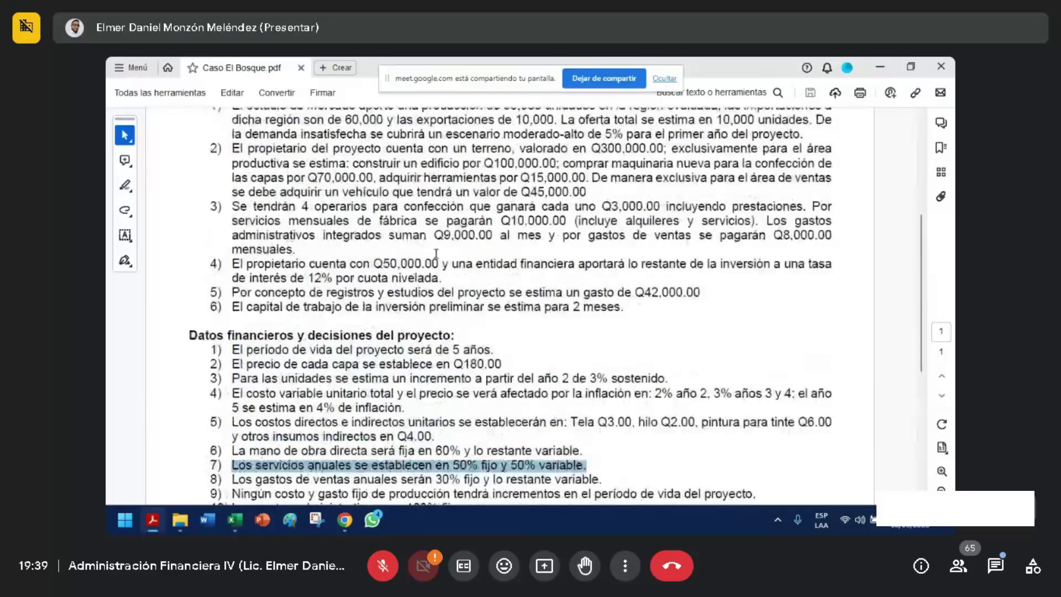
{"action": "left_click_drag", "start_coordinate": [832, 208], "coordinate": [758, 221]}
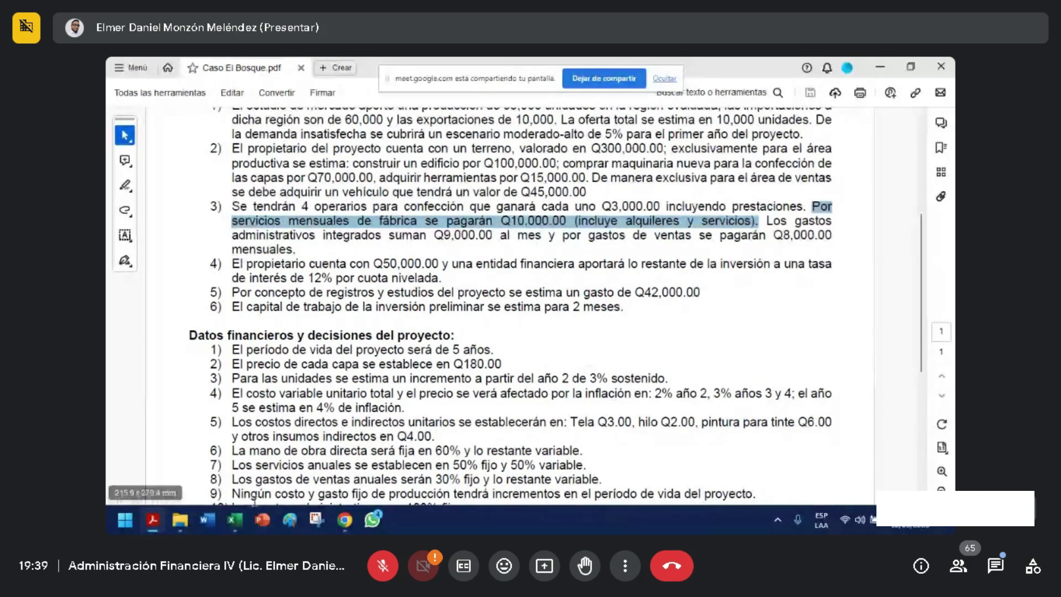
{"action": "left_click_drag", "start_coordinate": [253, 479], "coordinate": [396, 467]}
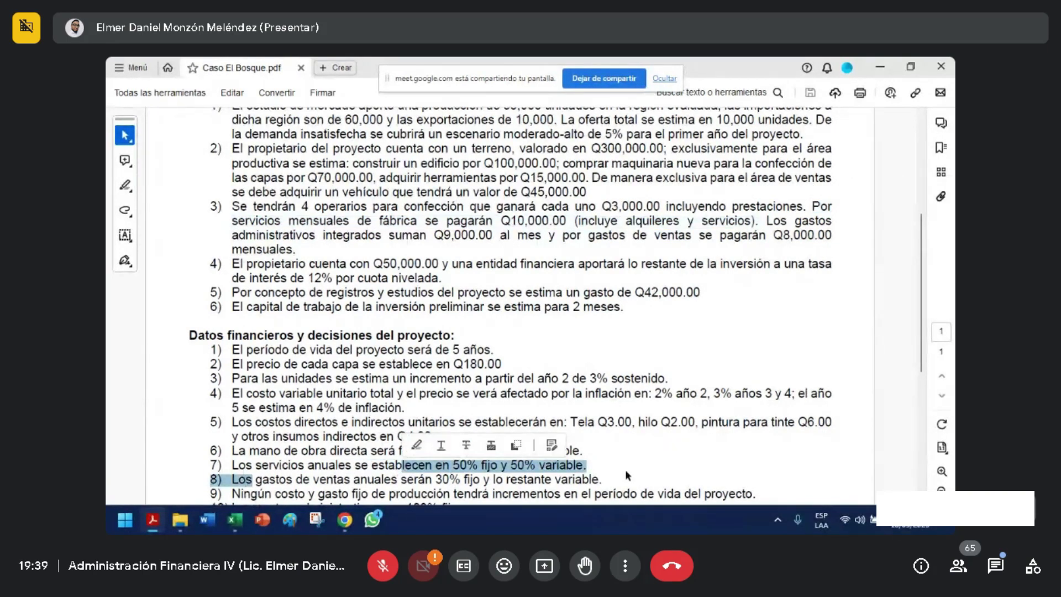
{"action": "key", "text": "alt+Tab"}
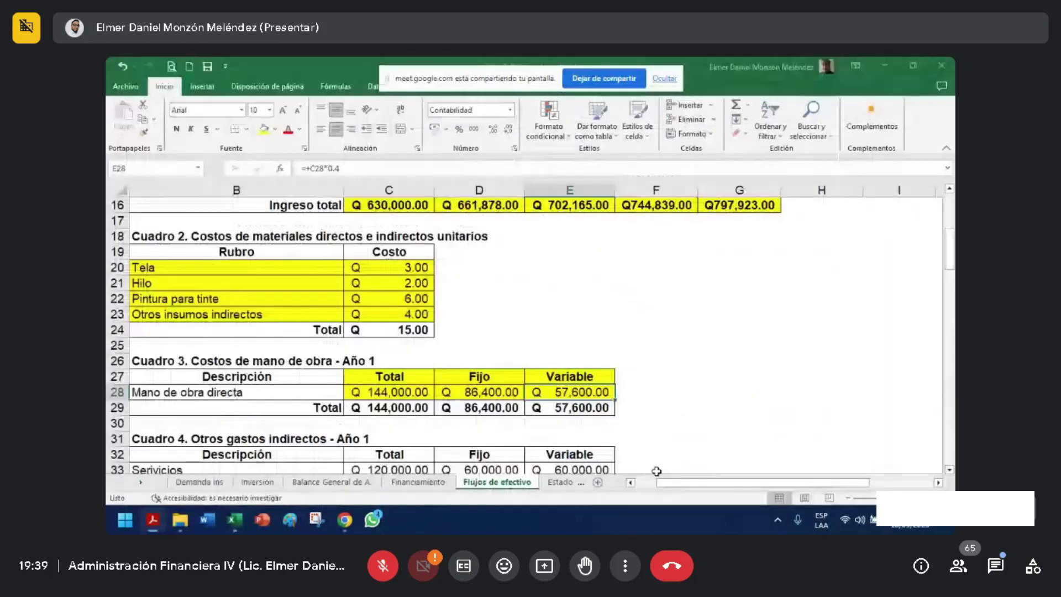
- On the Inversión sheet, inspect the Servicios mensuales row and its Total mensual formula in I31, and return to Flujos de efectivo
{"action": "left_click", "coordinate": [255, 482]}
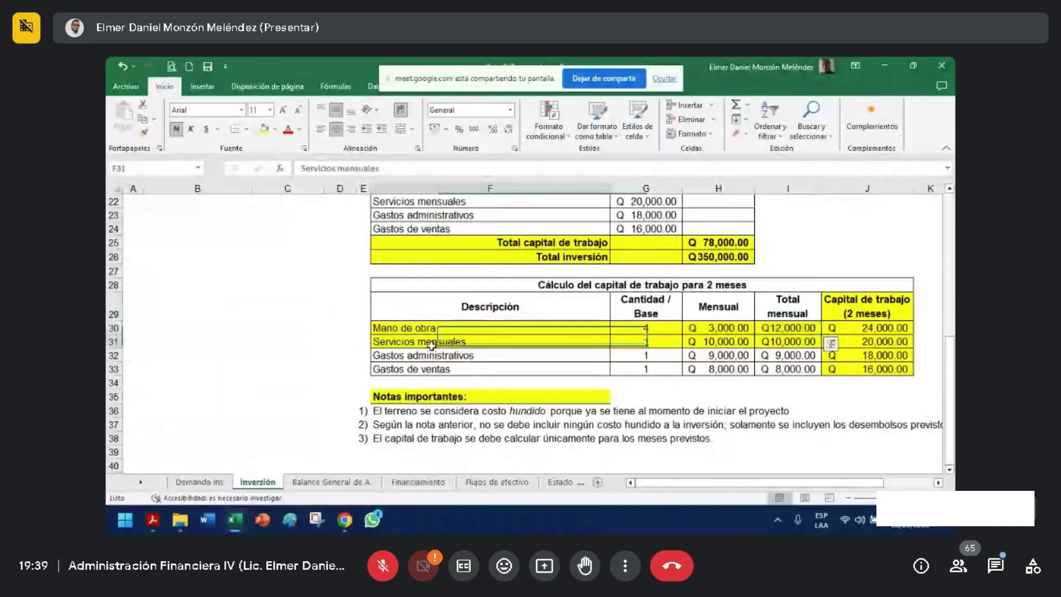
{"action": "left_click", "coordinate": [776, 343]}
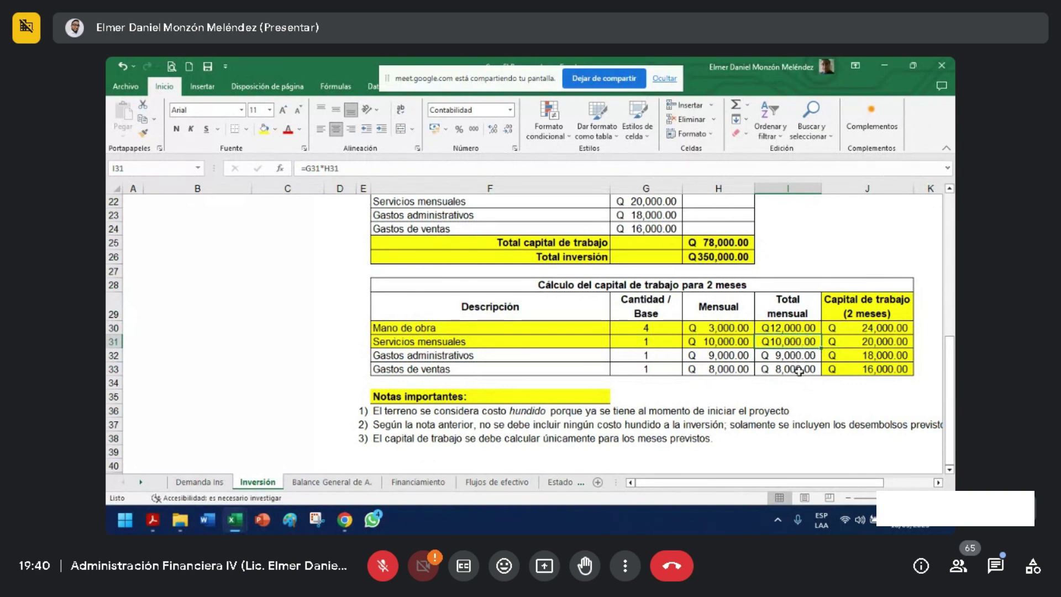
{"action": "left_click", "coordinate": [503, 483]}
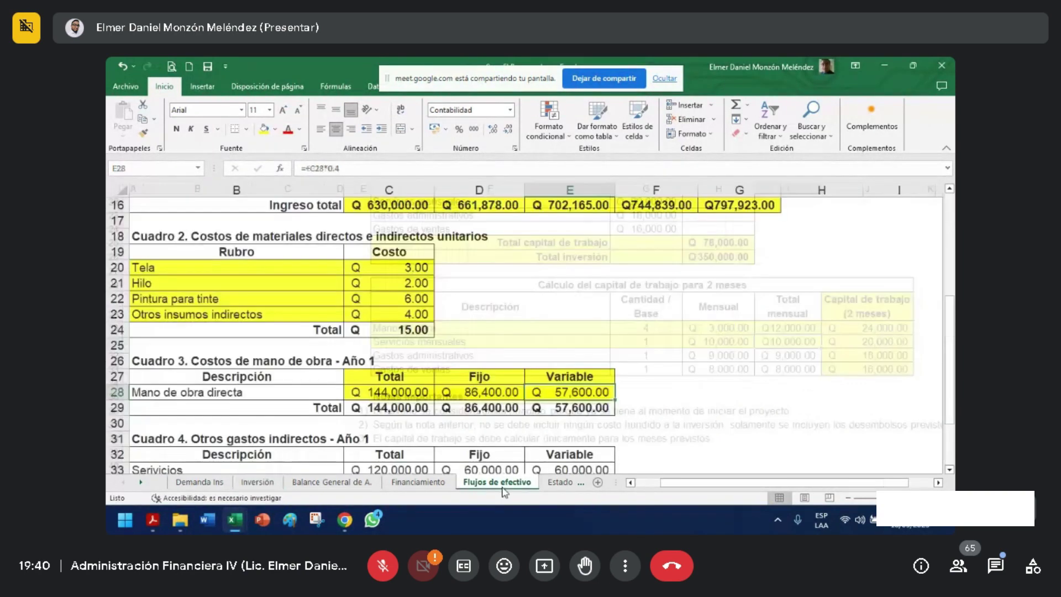
- In Cuadro 4, highlight the Total header and the services amount (C32:C33) in yellow
{"action": "scroll", "coordinate": [611, 426], "scroll_direction": "down", "scroll_amount": 2}
{"action": "scroll", "coordinate": [611, 426], "scroll_direction": "down", "scroll_amount": 1}
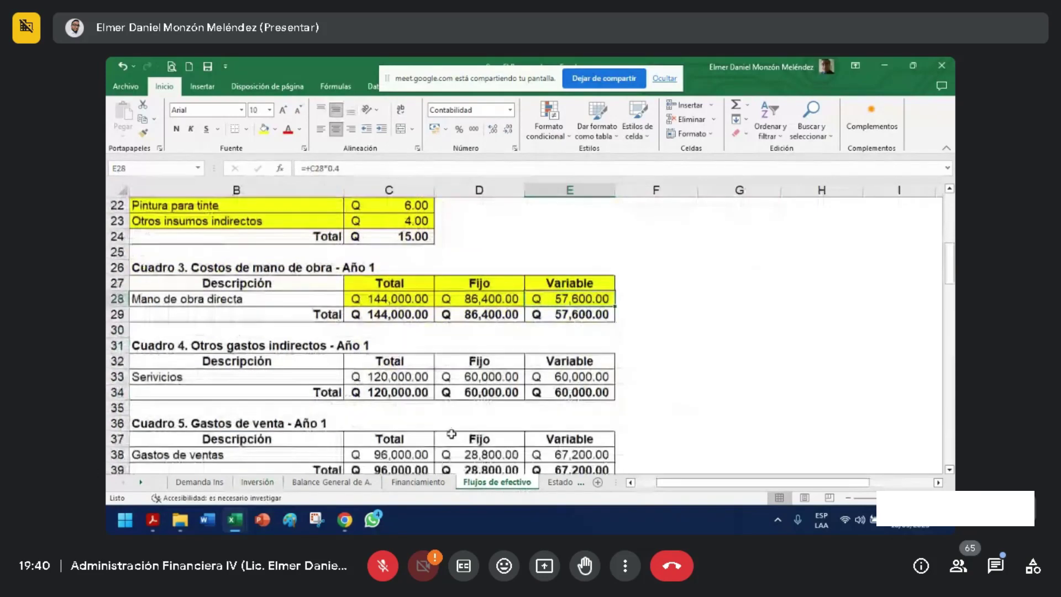
{"action": "left_click_drag", "start_coordinate": [410, 360], "coordinate": [400, 378]}
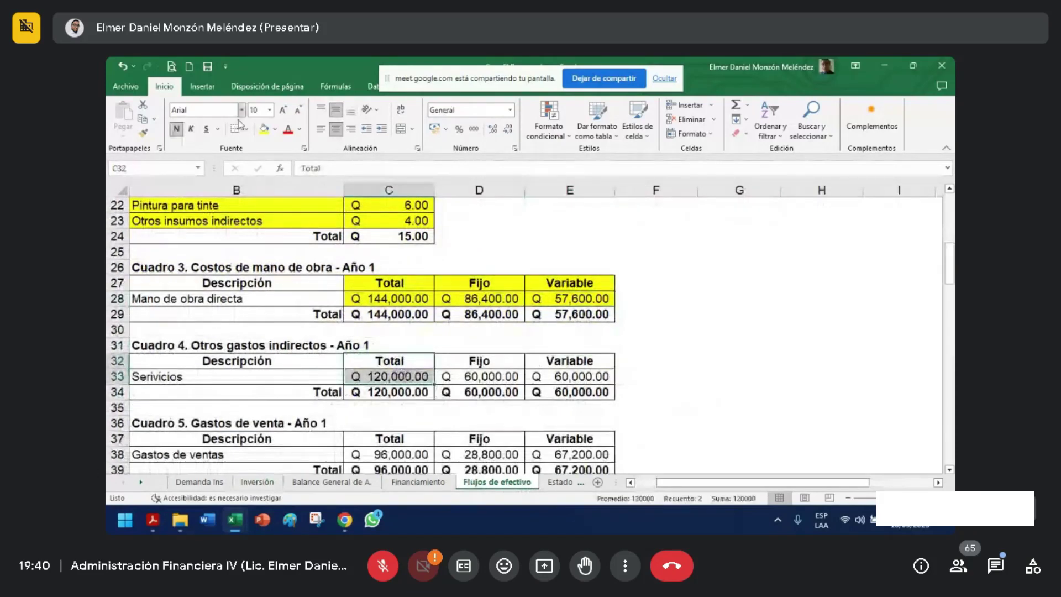
{"action": "left_click", "coordinate": [265, 129]}
- Switch to the case PDF, select items 7 and 8 on annual services and sales expenses, and return to the workbook
{"action": "key", "text": "alt+Tab"}
{"action": "scroll", "coordinate": [469, 441], "scroll_direction": "down", "scroll_amount": 1}
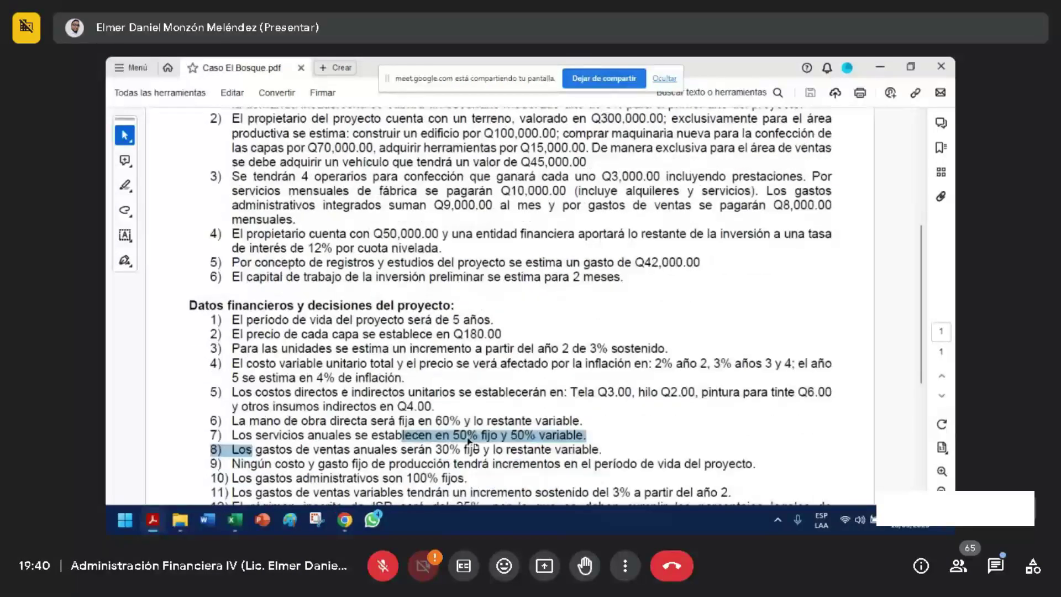
{"action": "scroll", "coordinate": [469, 441], "scroll_direction": "down", "scroll_amount": 1}
{"action": "left_click", "coordinate": [249, 416]}
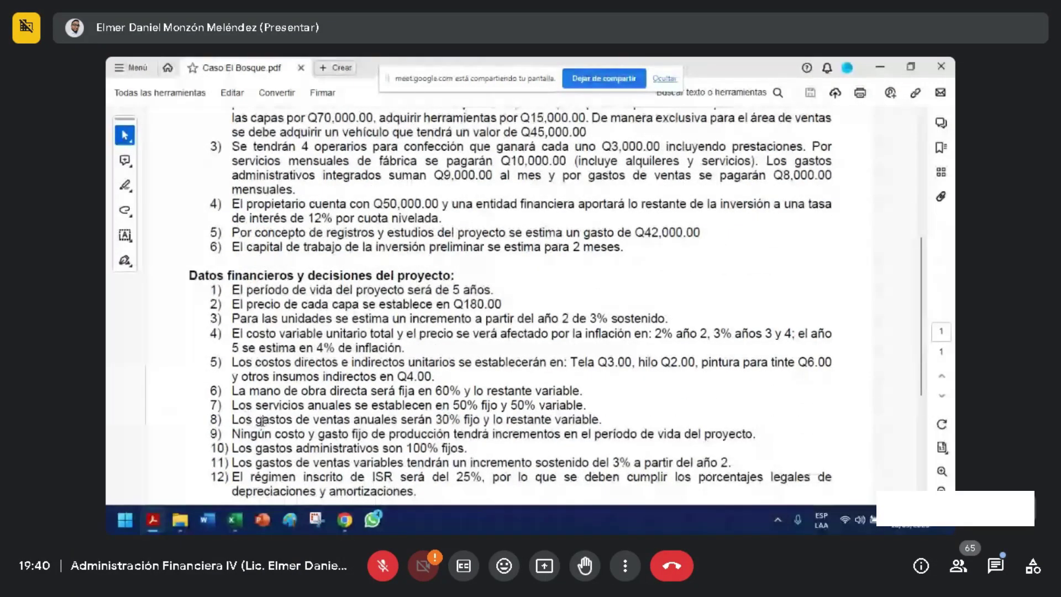
{"action": "left_click_drag", "start_coordinate": [449, 407], "coordinate": [602, 422]}
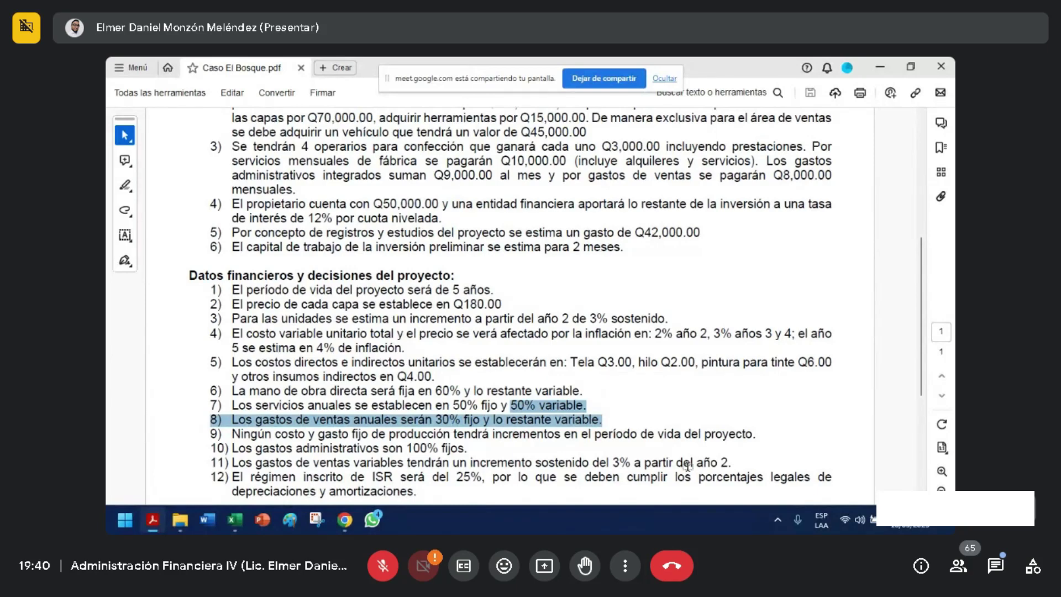
{"action": "key", "text": "alt+Tab"}
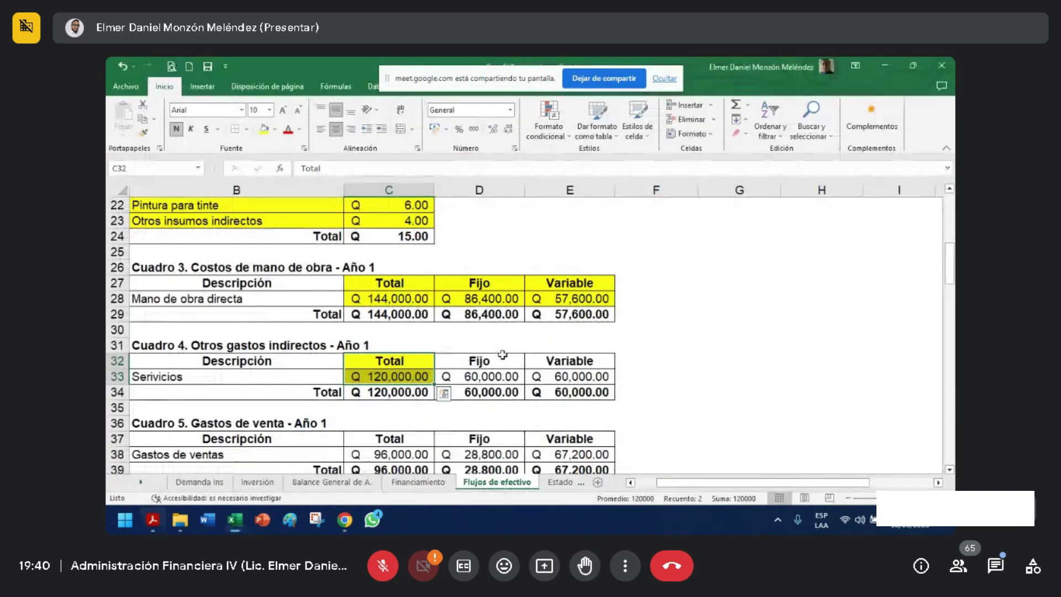
- Highlight the Fijo and Variable headers and services amounts of Cuadro 4 (D32:E33) in yellow
{"action": "key", "text": "Right"}
{"action": "key", "text": "shift+Down"}
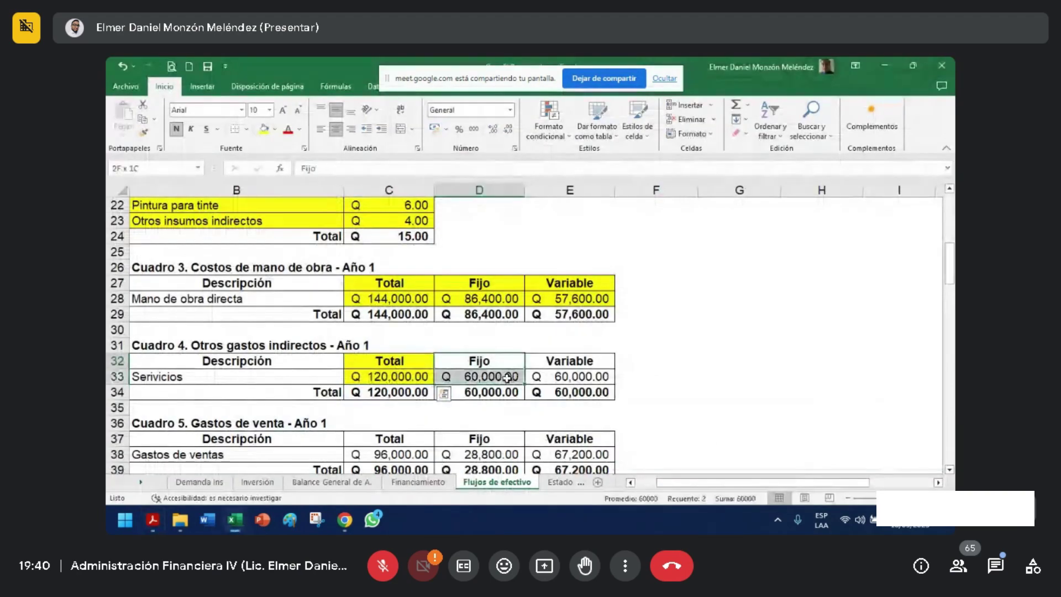
{"action": "left_click_drag", "start_coordinate": [583, 362], "coordinate": [580, 377]}
{"action": "left_click", "coordinate": [265, 131]}
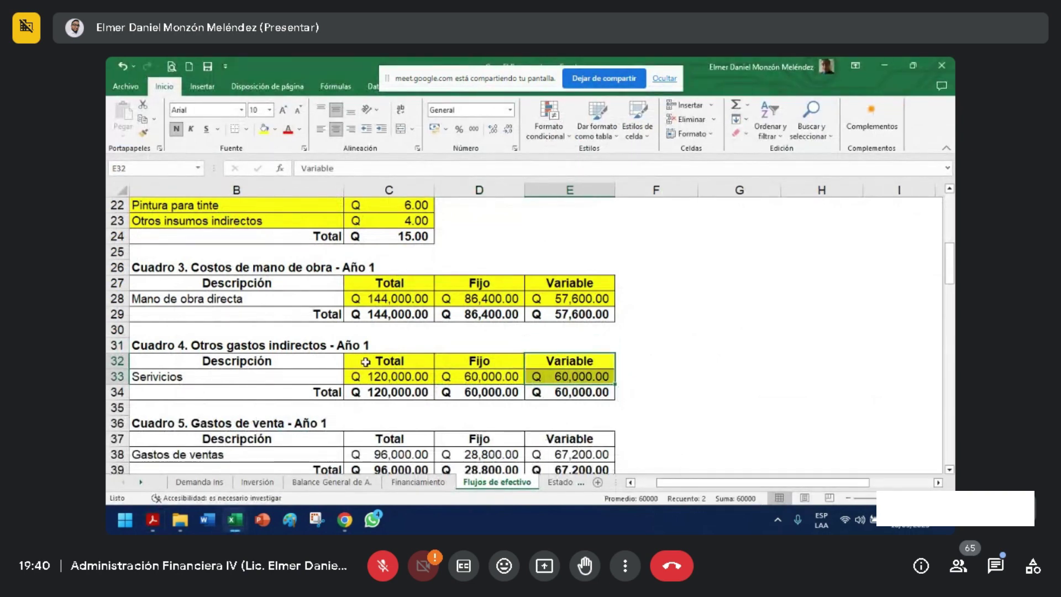
- Select the whole Cuadro 4 and Cuadro 5 tables in turn to compare other indirect costs with sales expenses
{"action": "left_click_drag", "start_coordinate": [315, 338], "coordinate": [586, 394]}
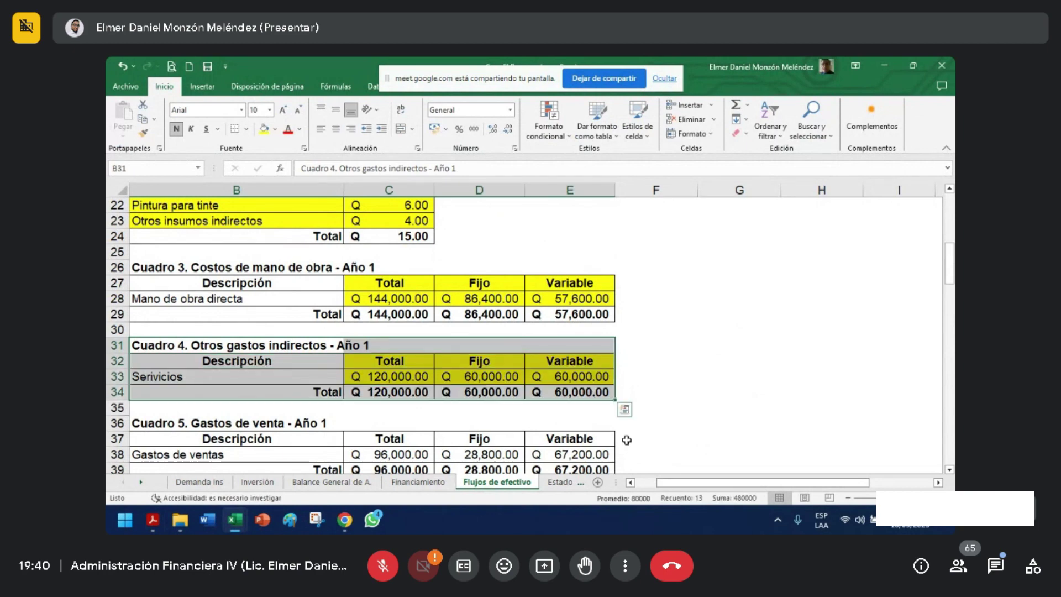
{"action": "scroll", "coordinate": [595, 430], "scroll_direction": "down", "scroll_amount": 2}
{"action": "left_click_drag", "start_coordinate": [248, 330], "coordinate": [599, 373]}
- Review Cuadros 2, 3 and 4 by selecting each table, and go on to the heading of Cuadro 6
{"action": "scroll", "coordinate": [608, 381], "scroll_direction": "up", "scroll_amount": 3}
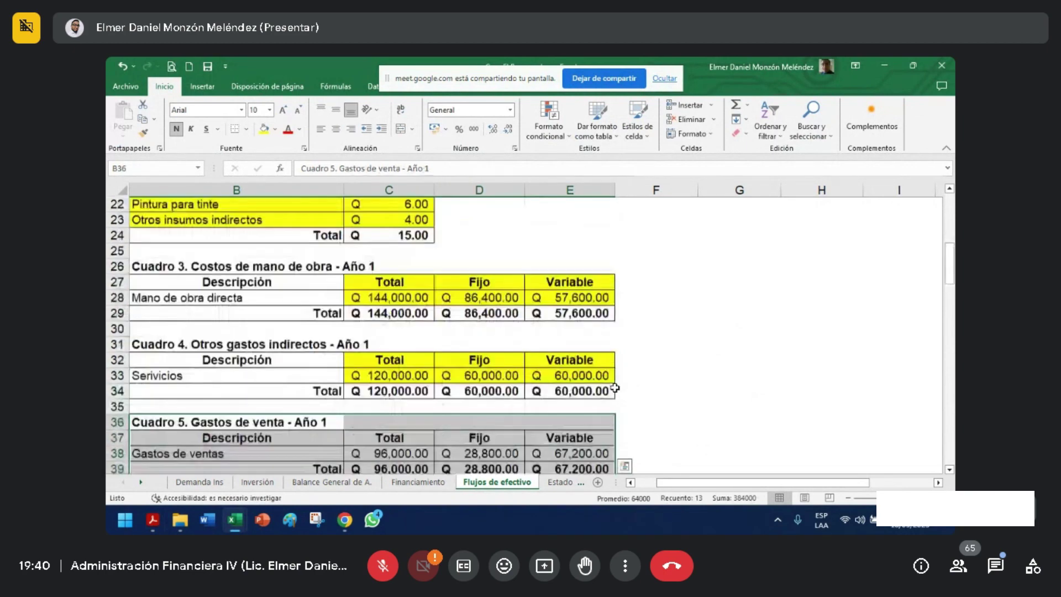
{"action": "scroll", "coordinate": [617, 388], "scroll_direction": "up", "scroll_amount": 2}
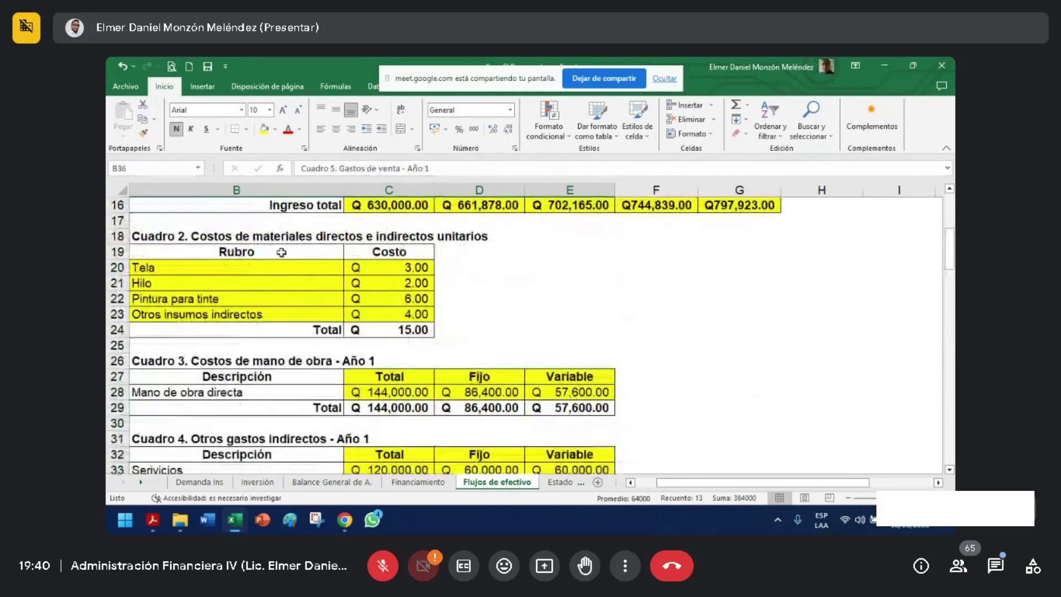
{"action": "left_click_drag", "start_coordinate": [215, 239], "coordinate": [453, 332]}
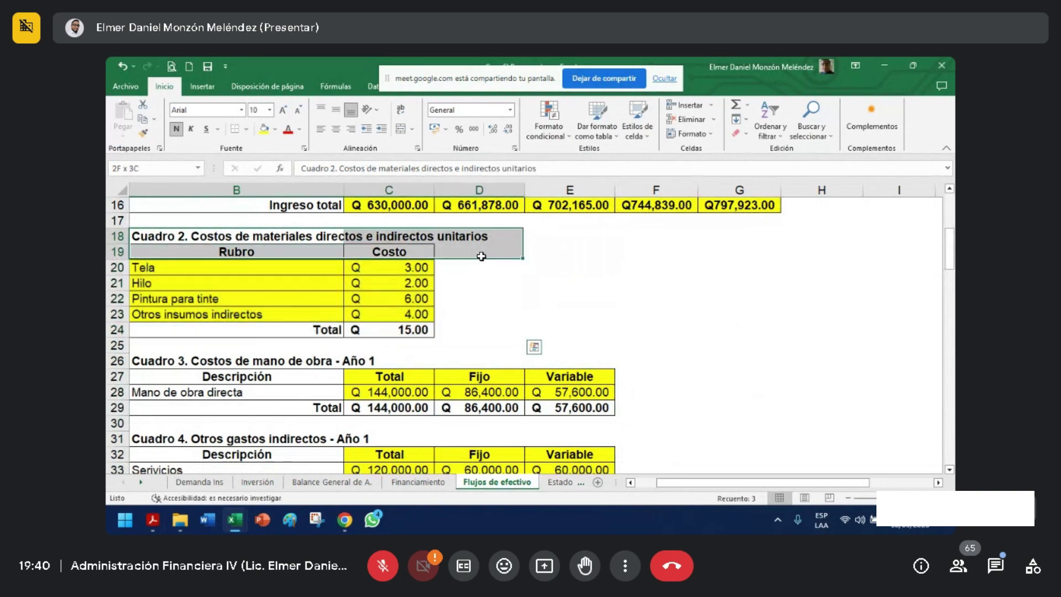
{"action": "left_click_drag", "start_coordinate": [197, 359], "coordinate": [622, 414]}
{"action": "scroll", "coordinate": [521, 402], "scroll_direction": "down", "scroll_amount": 2}
{"action": "left_click_drag", "start_coordinate": [160, 345], "coordinate": [624, 399]}
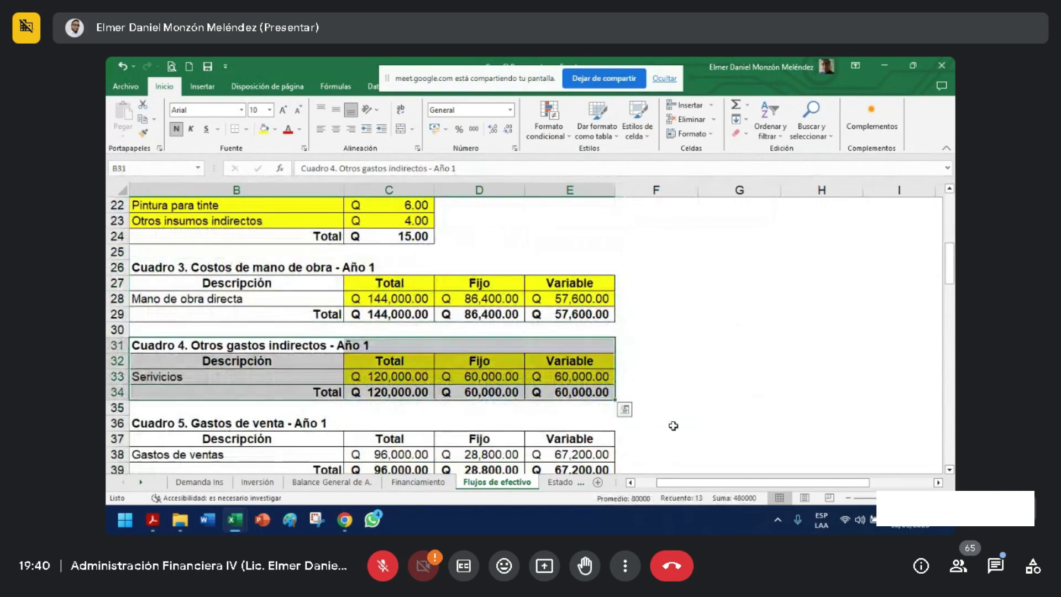
{"action": "scroll", "coordinate": [674, 426], "scroll_direction": "down", "scroll_amount": 2}
{"action": "scroll", "coordinate": [674, 426], "scroll_direction": "down", "scroll_amount": 1}
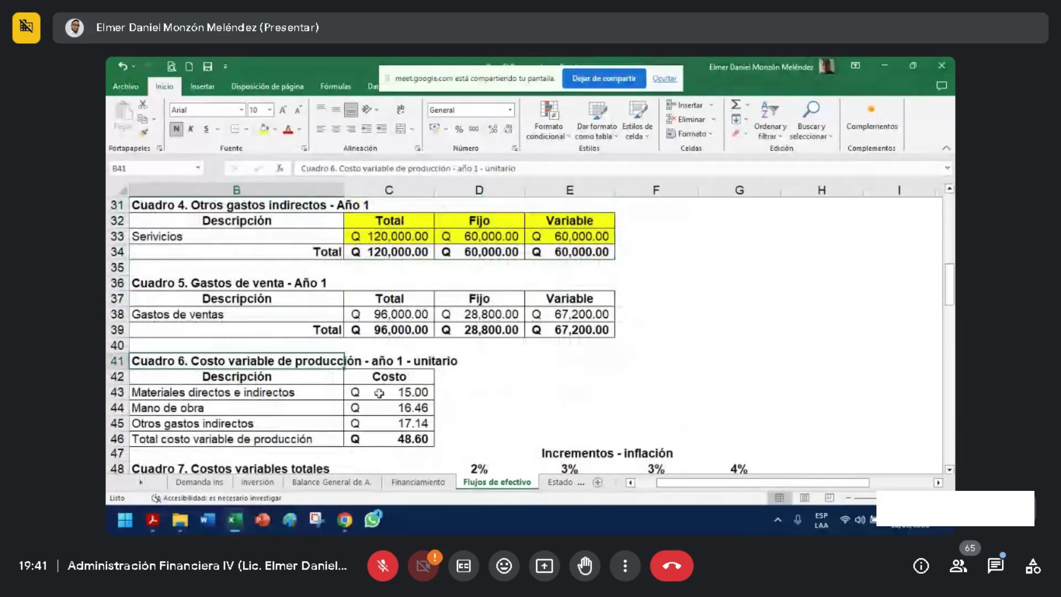
- Compare the unit materials costs in Cuadro 2 with the Fijo and Variable columns of Cuadros 3 and 4
{"action": "scroll", "coordinate": [204, 358], "scroll_direction": "up", "scroll_amount": 4}
{"action": "left_click", "coordinate": [403, 282]}
{"action": "left_click_drag", "start_coordinate": [403, 282], "coordinate": [403, 207]}
{"action": "left_click_drag", "start_coordinate": [492, 330], "coordinate": [487, 457]}
{"action": "left_click_drag", "start_coordinate": [597, 314], "coordinate": [587, 458]}
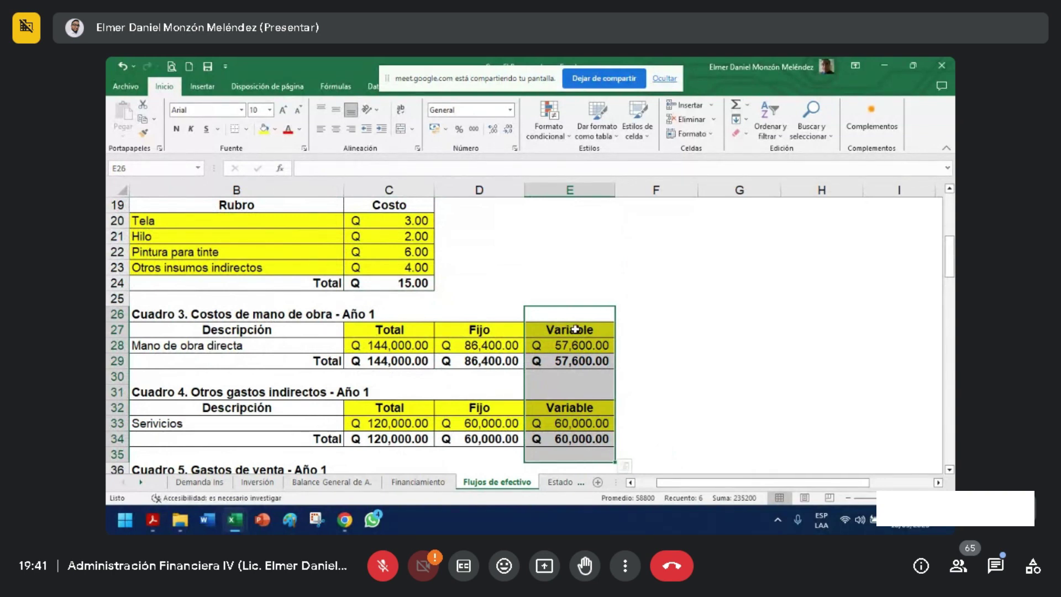
{"action": "left_click_drag", "start_coordinate": [575, 330], "coordinate": [575, 362]}
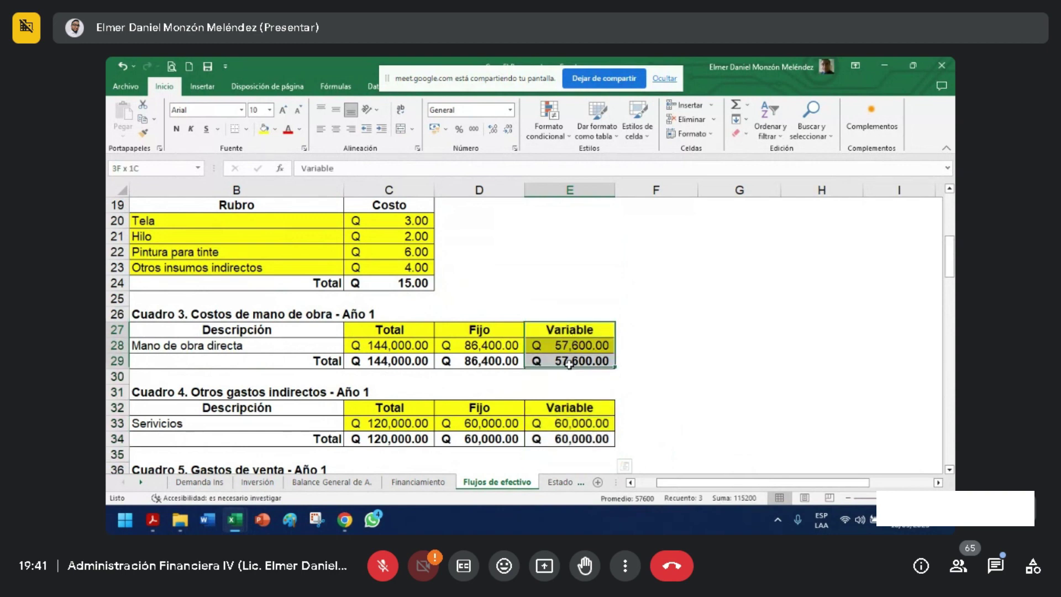
{"action": "left_click", "coordinate": [571, 408]}
{"action": "left_click_drag", "start_coordinate": [571, 408], "coordinate": [571, 440]}
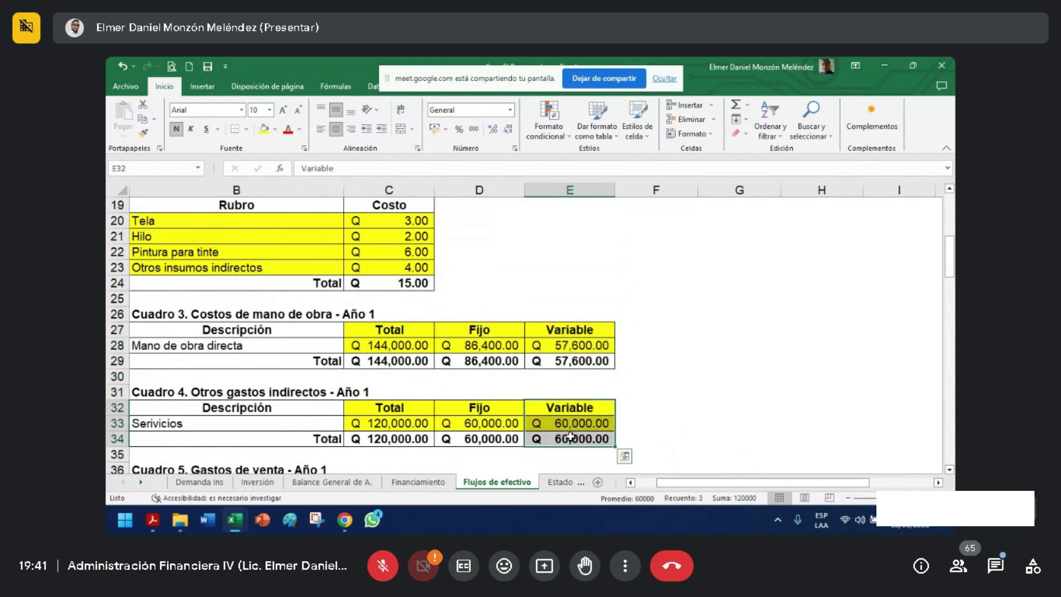
- In Cuadro 6, highlight the Materiales directos e indirectos row (B43:C43) in yellow
{"action": "scroll", "coordinate": [484, 398], "scroll_direction": "down", "scroll_amount": 1}
{"action": "scroll", "coordinate": [485, 398], "scroll_direction": "down", "scroll_amount": 3}
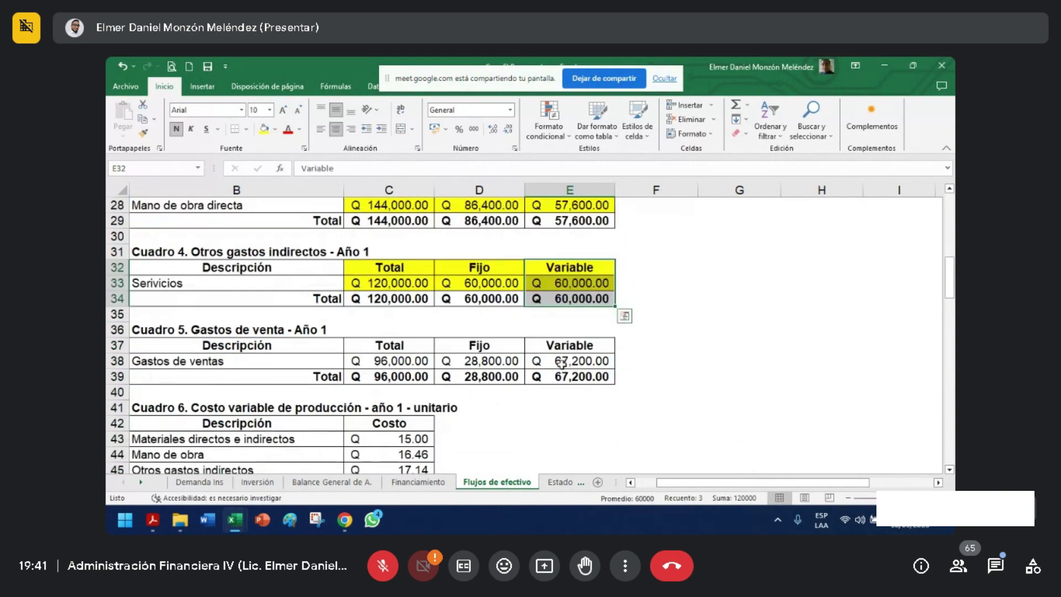
{"action": "scroll", "coordinate": [568, 357], "scroll_direction": "down", "scroll_amount": 1}
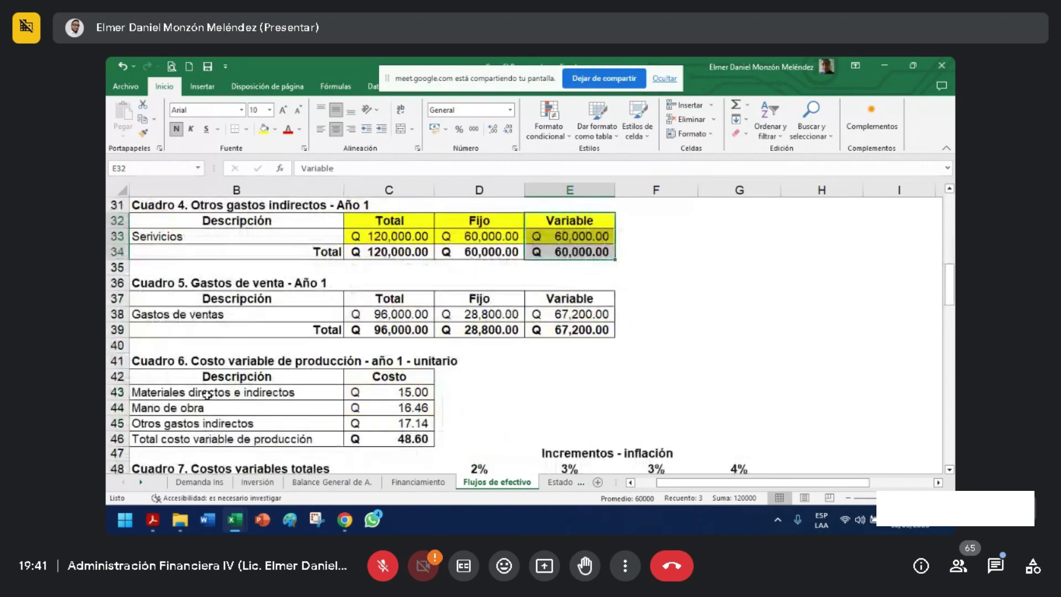
{"action": "left_click", "coordinate": [328, 396]}
{"action": "left_click_drag", "start_coordinate": [329, 399], "coordinate": [387, 399]}
{"action": "left_click", "coordinate": [264, 129]}
- Highlight the Total row of Cuadro 2 (B24:C24) in yellow
{"action": "scroll", "coordinate": [482, 360], "scroll_direction": "up", "scroll_amount": 1}
{"action": "scroll", "coordinate": [482, 359], "scroll_direction": "up", "scroll_amount": 3}
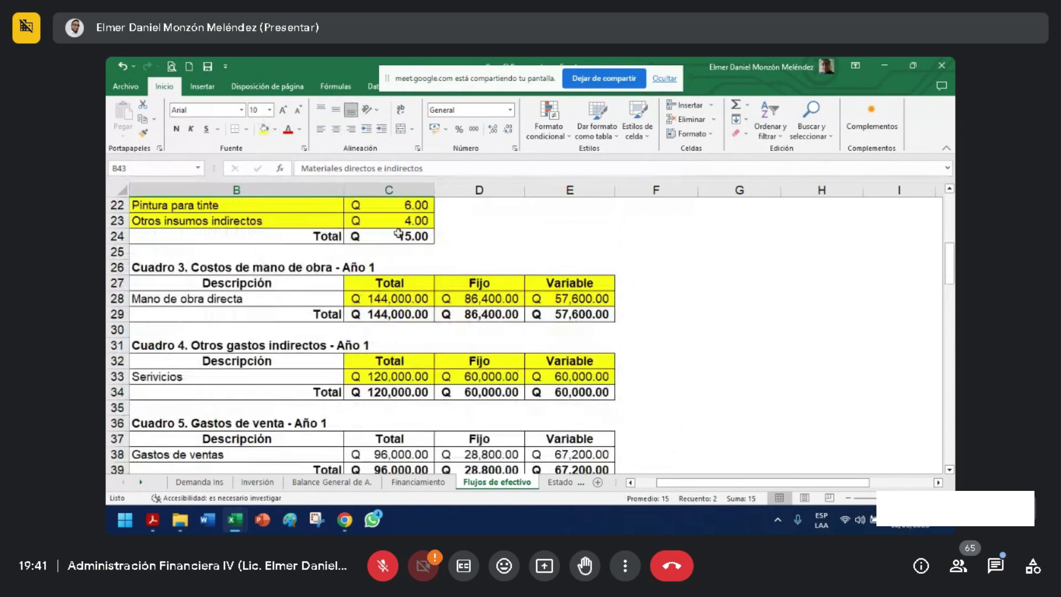
{"action": "left_click_drag", "start_coordinate": [409, 230], "coordinate": [310, 230]}
{"action": "scroll", "coordinate": [363, 239], "scroll_direction": "up", "scroll_amount": 2}
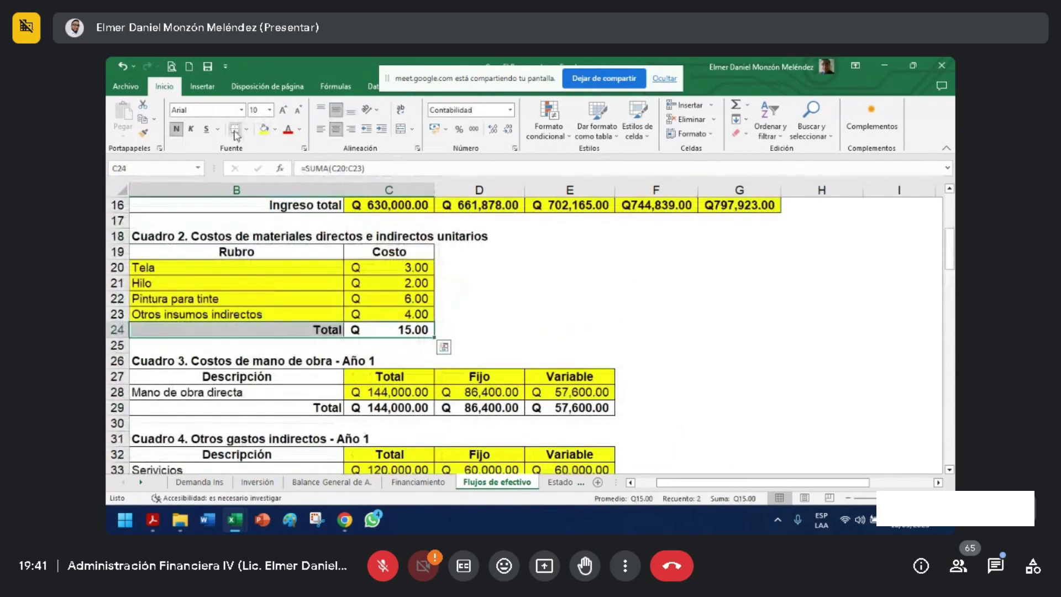
{"action": "left_click", "coordinate": [264, 128]}
{"action": "left_click_drag", "start_coordinate": [310, 330], "coordinate": [412, 332]}
- In Cuadro 6, check the formula for the materials cost in C43 and select the Mano de obra row
{"action": "scroll", "coordinate": [412, 332], "scroll_direction": "down", "scroll_amount": 6}
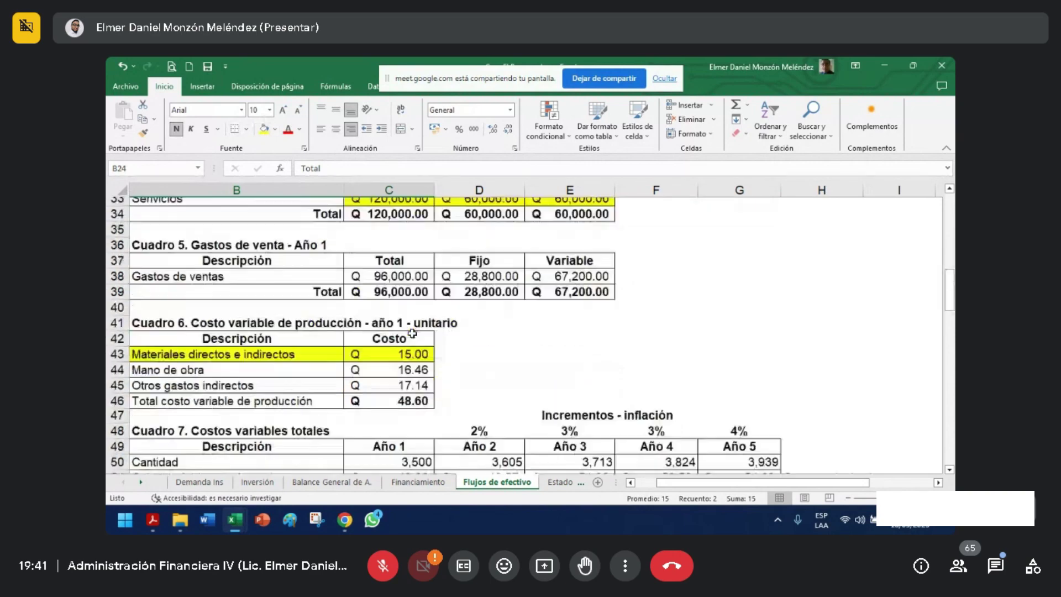
{"action": "left_click", "coordinate": [354, 345]}
{"action": "left_click_drag", "start_coordinate": [332, 347], "coordinate": [329, 346]}
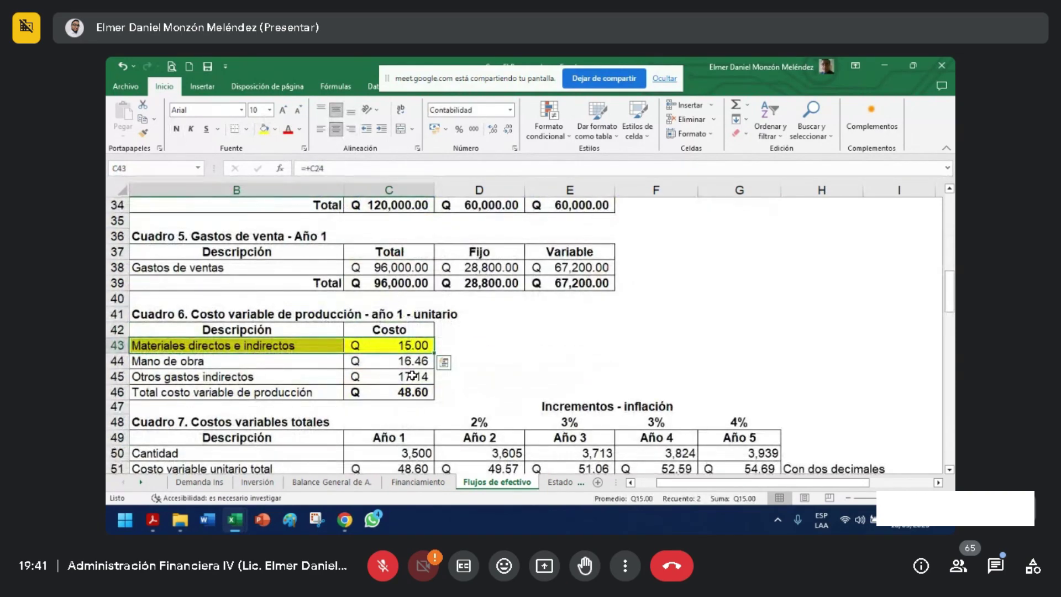
{"action": "left_click_drag", "start_coordinate": [280, 360], "coordinate": [412, 360]}
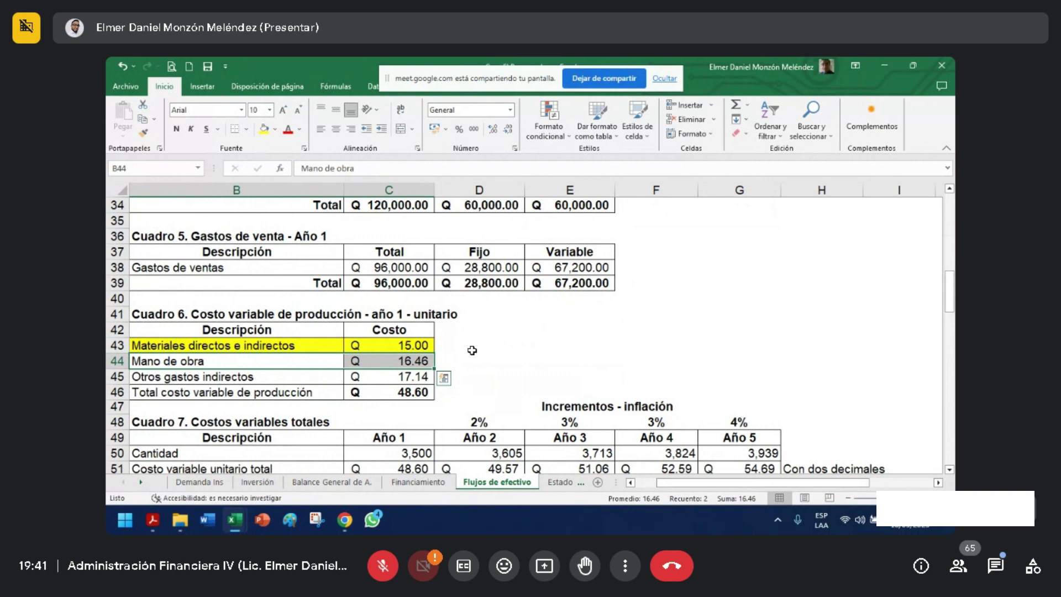
- In D44, enter the formula =E28/C14 to divide the variable labour cost by the Año 1 quantity
{"action": "left_click", "coordinate": [465, 365]}
{"action": "type", "text": "="}
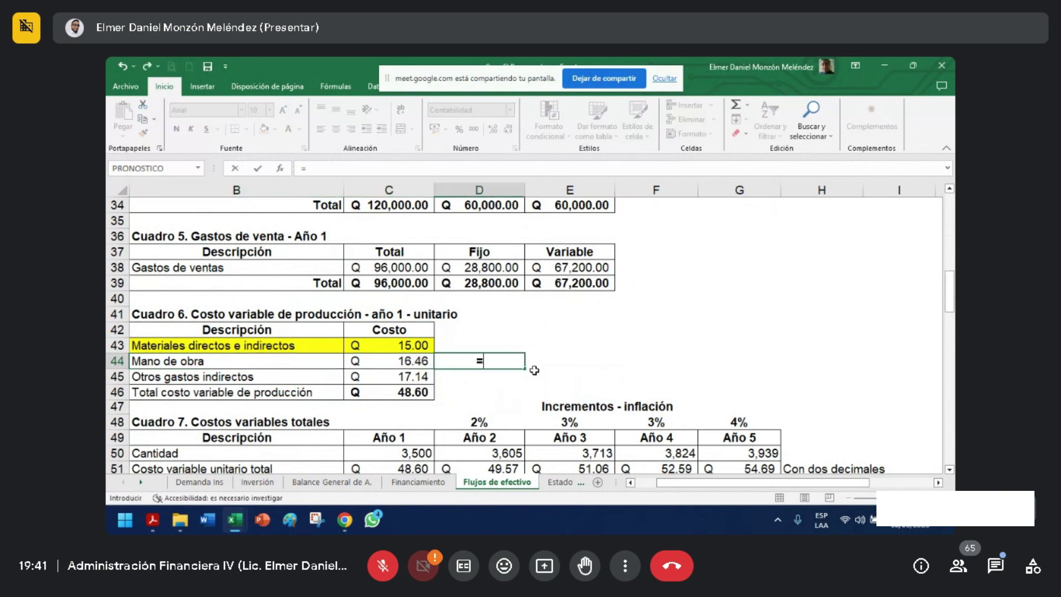
{"action": "scroll", "coordinate": [539, 370], "scroll_direction": "up", "scroll_amount": 4}
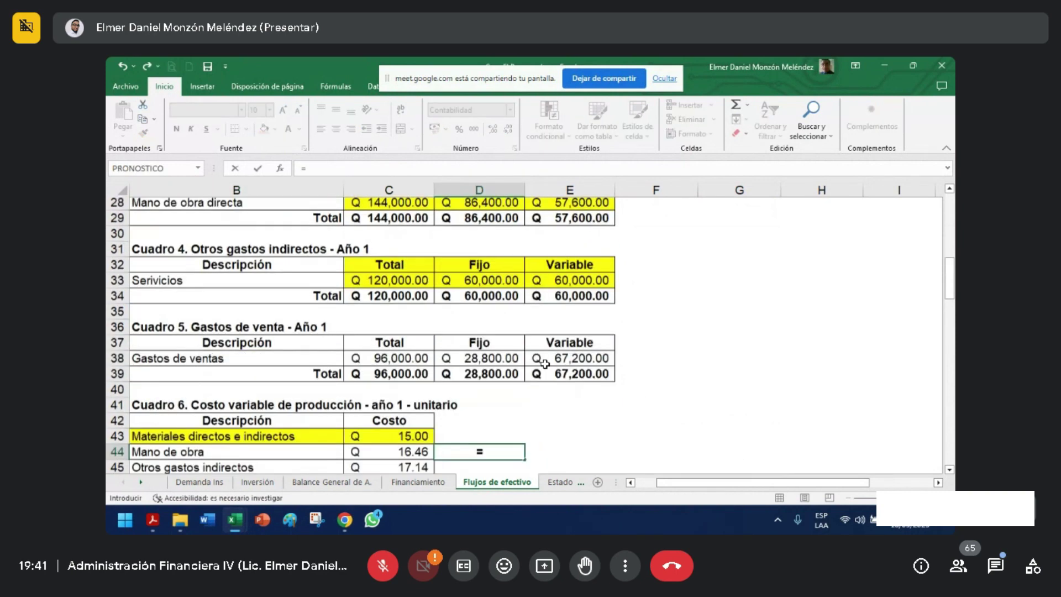
{"action": "left_click", "coordinate": [577, 298]}
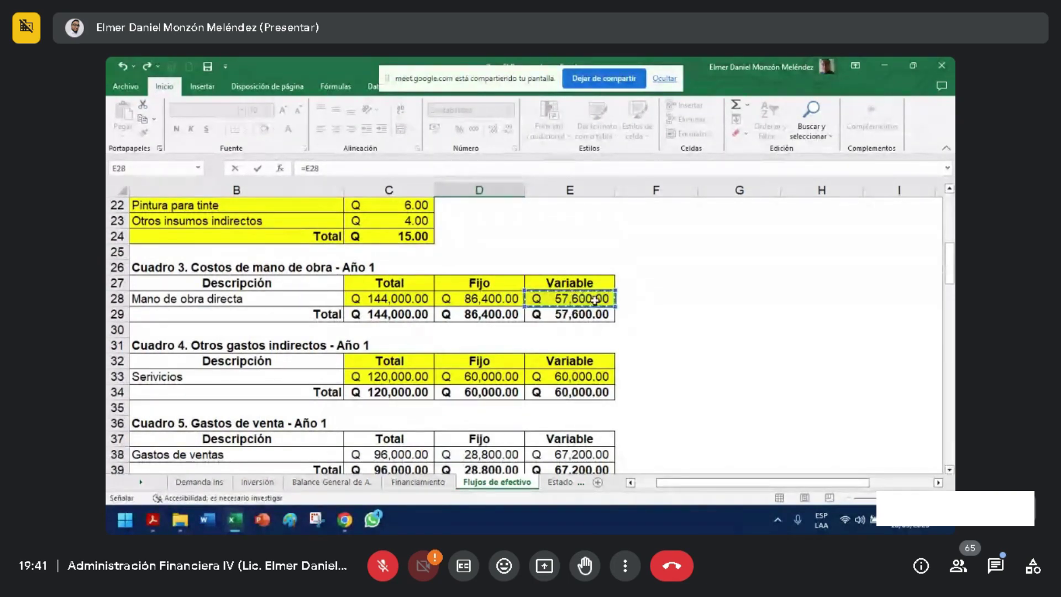
{"action": "left_click", "coordinate": [349, 164]}
{"action": "type", "text": "/"}
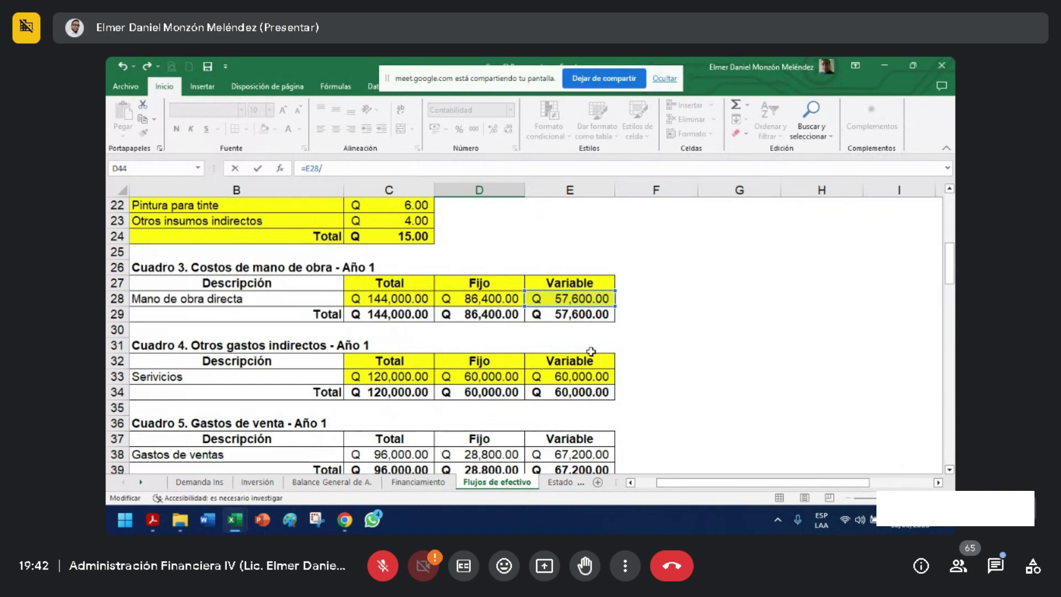
{"action": "scroll", "coordinate": [575, 351], "scroll_direction": "up", "scroll_amount": 4}
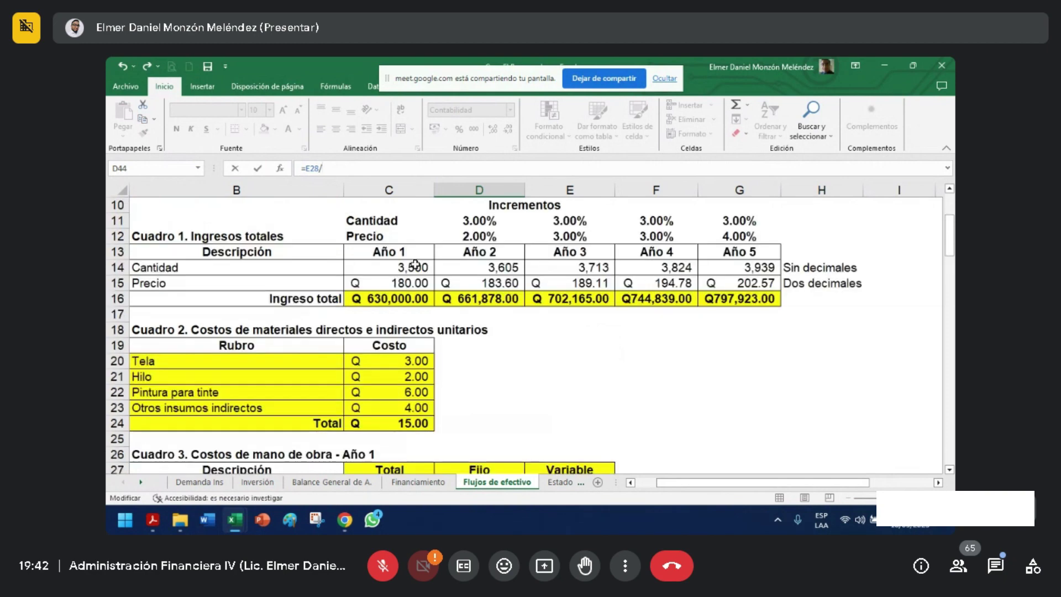
{"action": "left_click", "coordinate": [416, 265]}
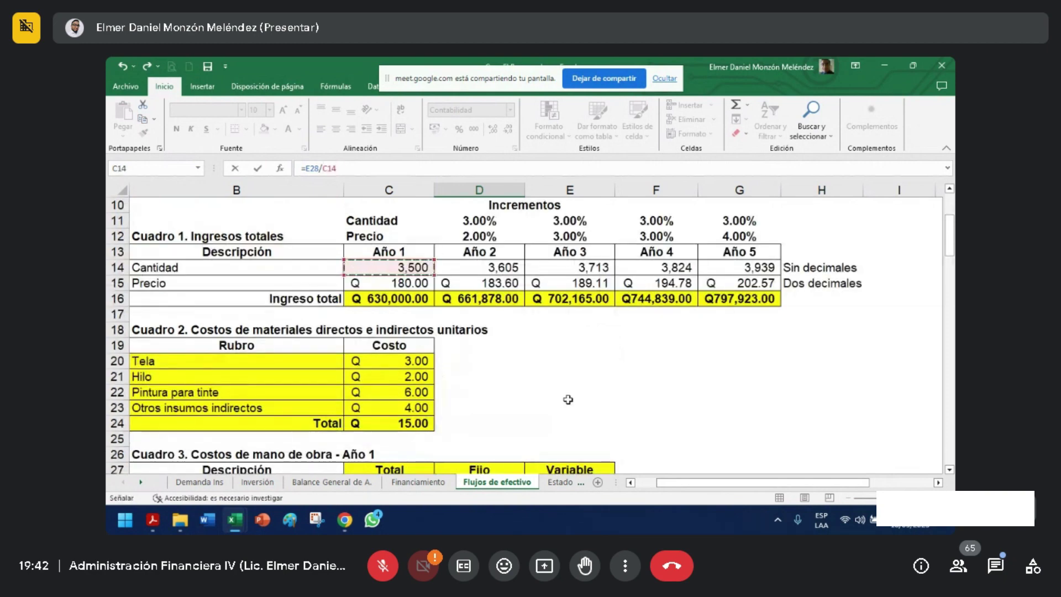
{"action": "scroll", "coordinate": [568, 399], "scroll_direction": "down", "scroll_amount": 4}
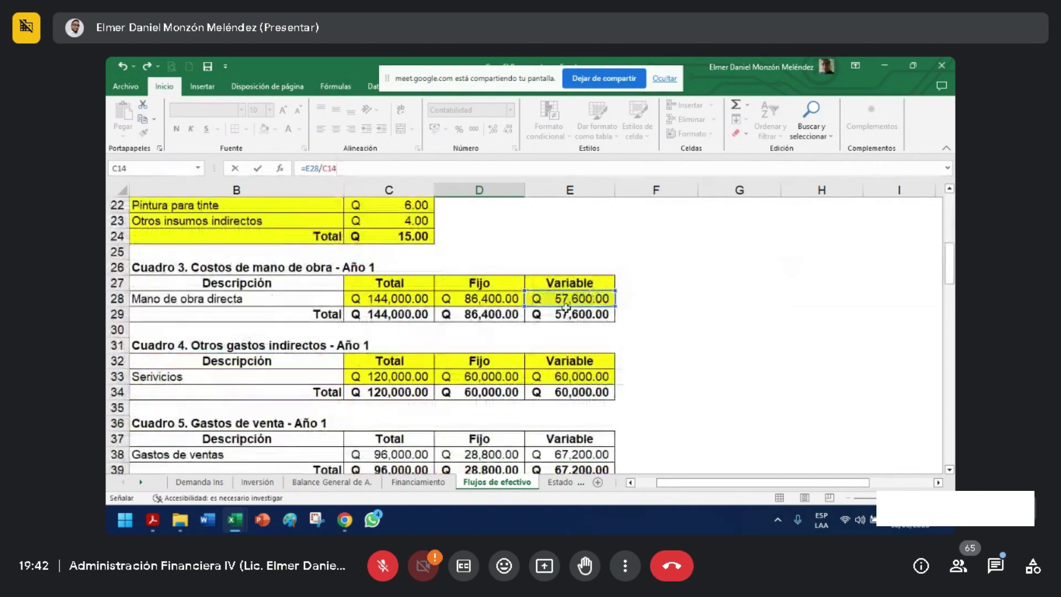
{"action": "scroll", "coordinate": [578, 323], "scroll_direction": "up", "scroll_amount": 2}
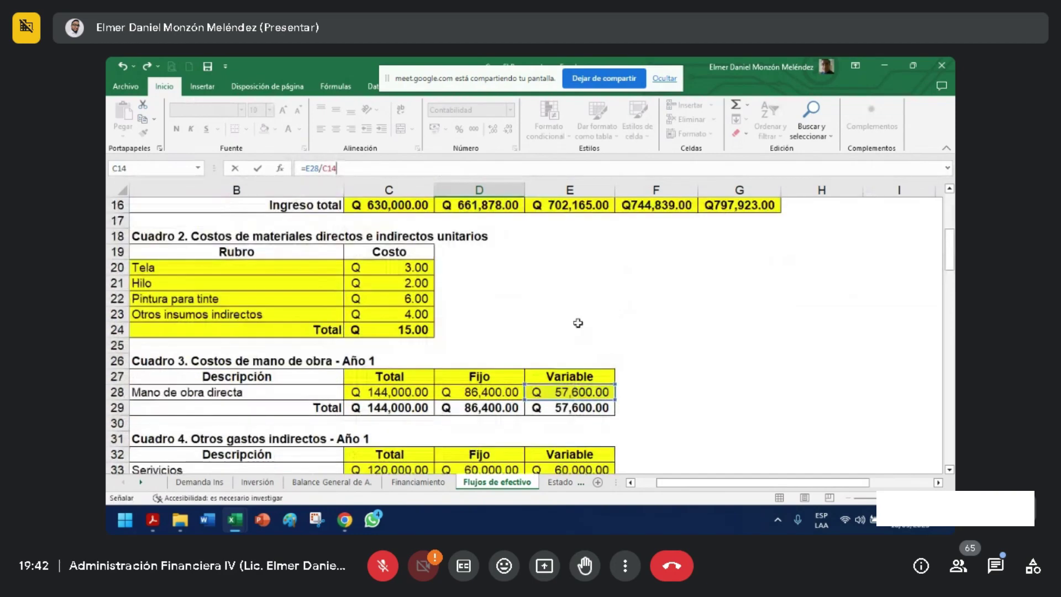
{"action": "scroll", "coordinate": [578, 322], "scroll_direction": "up", "scroll_amount": 3}
{"action": "key", "text": "Return"}
- Select D44 and compare its formula result with the Mano de obra unit cost in Cuadro 6
{"action": "scroll", "coordinate": [593, 340], "scroll_direction": "down", "scroll_amount": 5}
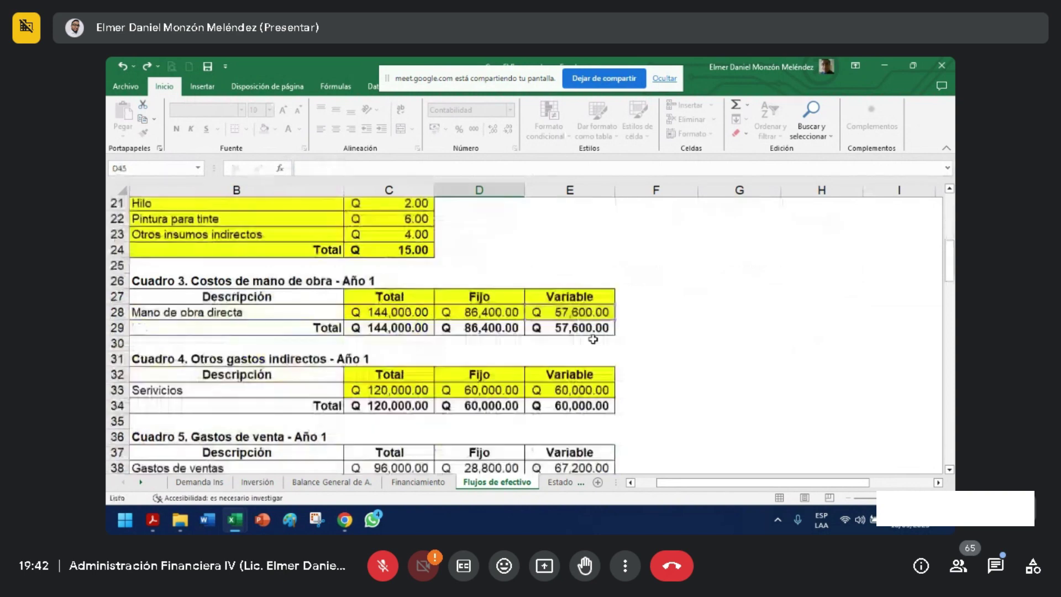
{"action": "scroll", "coordinate": [593, 339], "scroll_direction": "down", "scroll_amount": 3}
{"action": "left_click", "coordinate": [499, 436]}
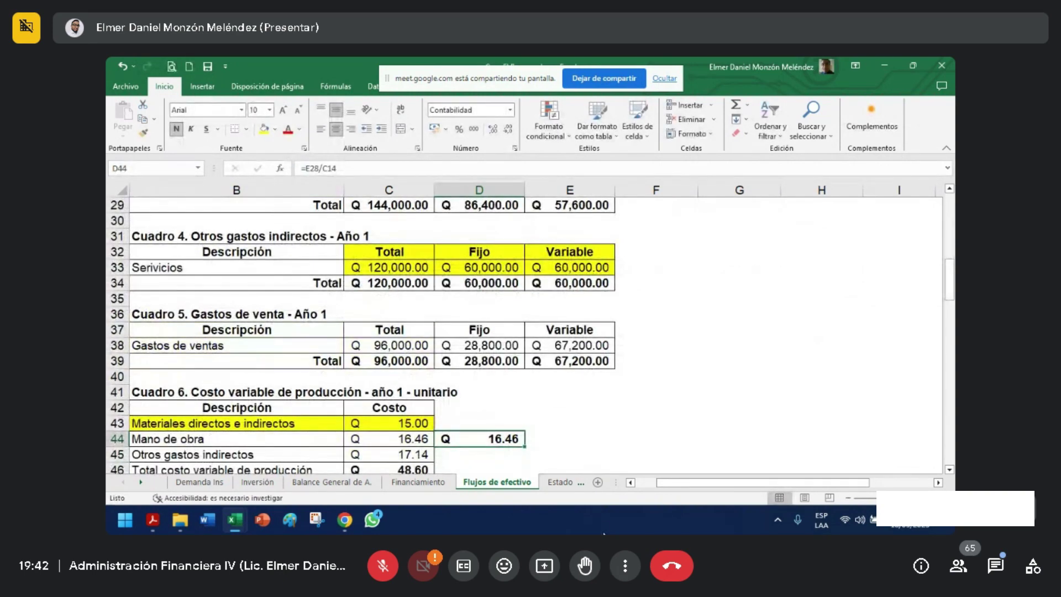
{"action": "scroll", "coordinate": [573, 467], "scroll_direction": "down", "scroll_amount": 1}
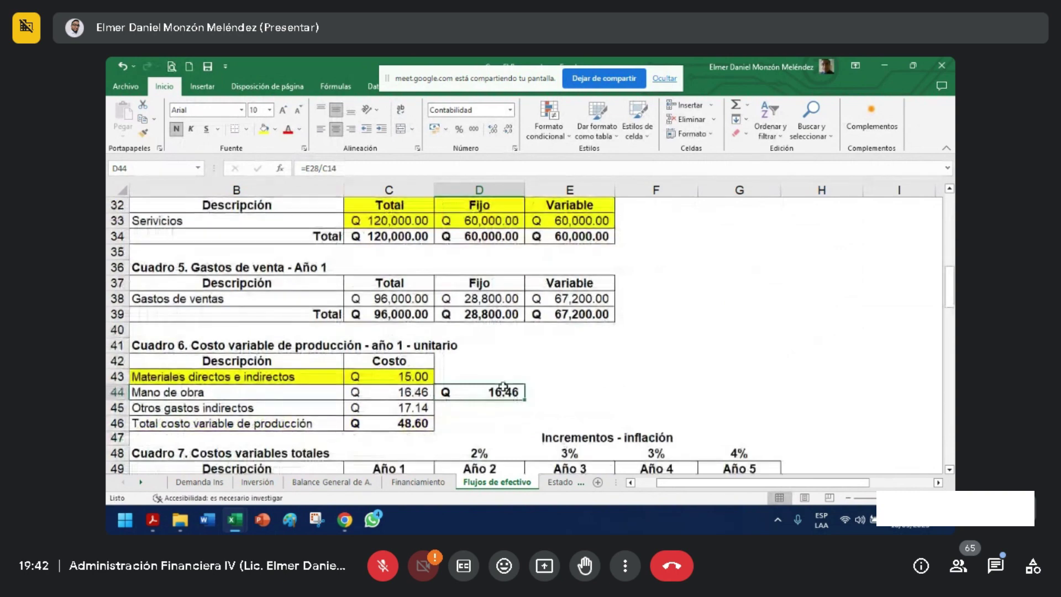
- Highlight the Mano de obra row of Cuadro 6 (B44:C44) in yellow and clear the check formula from D44
{"action": "double_click", "coordinate": [416, 385]}
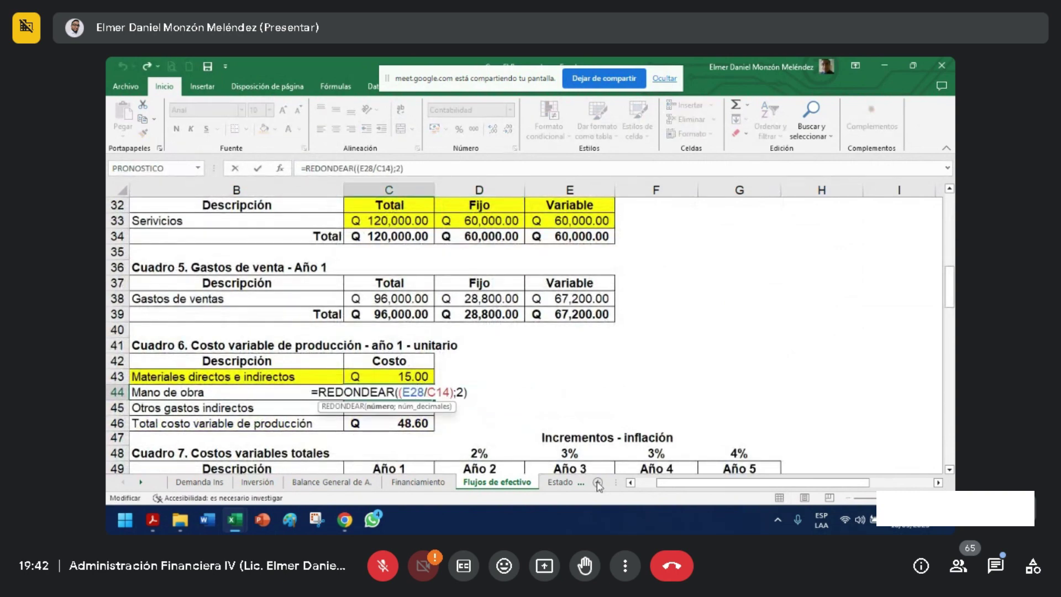
{"action": "key", "text": "Return"}
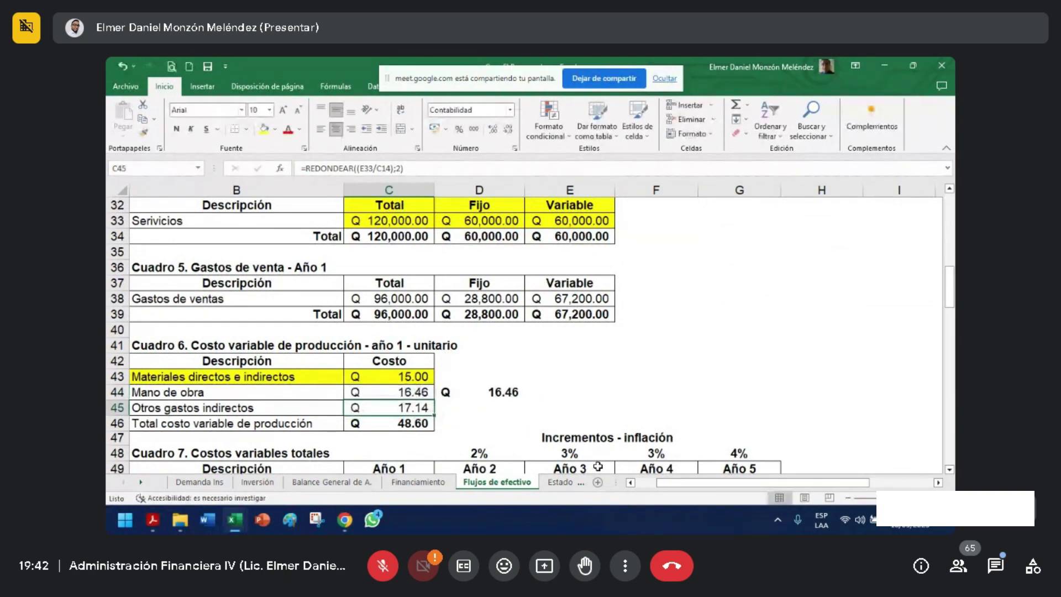
{"action": "left_click", "coordinate": [257, 391]}
{"action": "left_click_drag", "start_coordinate": [325, 389], "coordinate": [364, 391]}
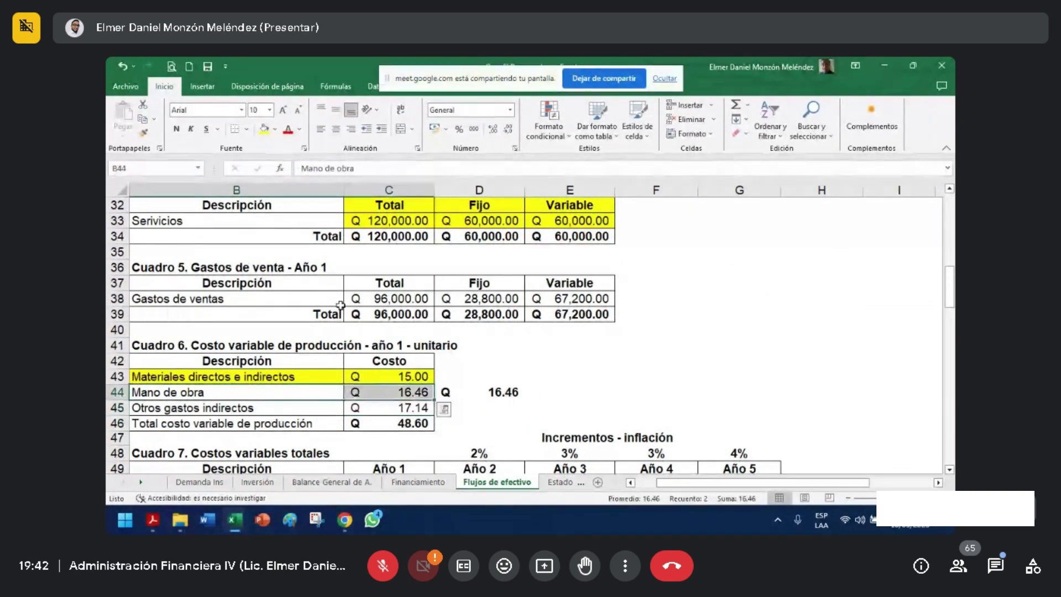
{"action": "left_click", "coordinate": [264, 129]}
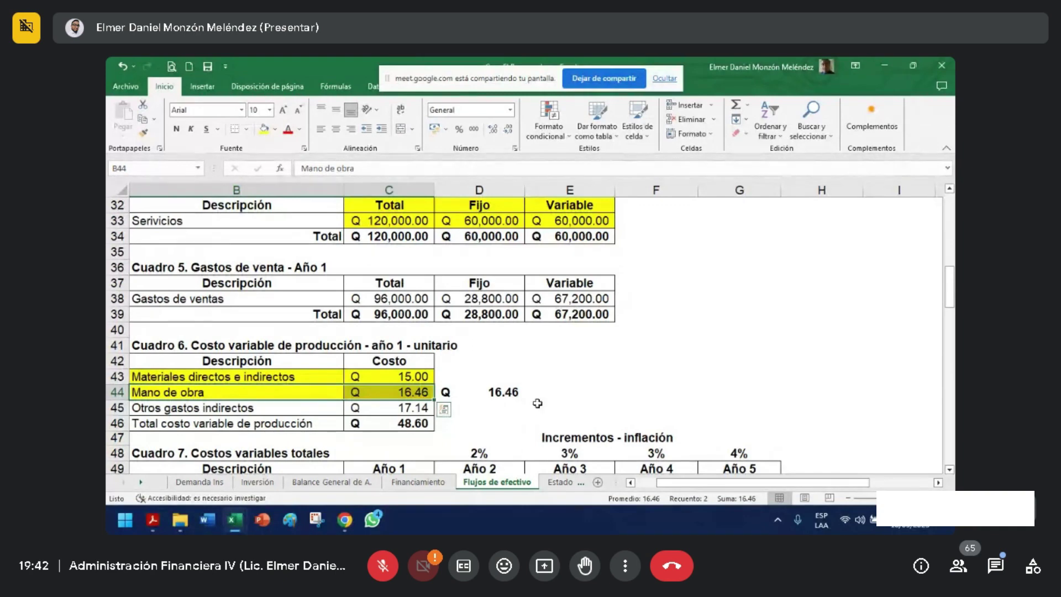
{"action": "left_click", "coordinate": [501, 393]}
{"action": "key", "text": "Delete"}
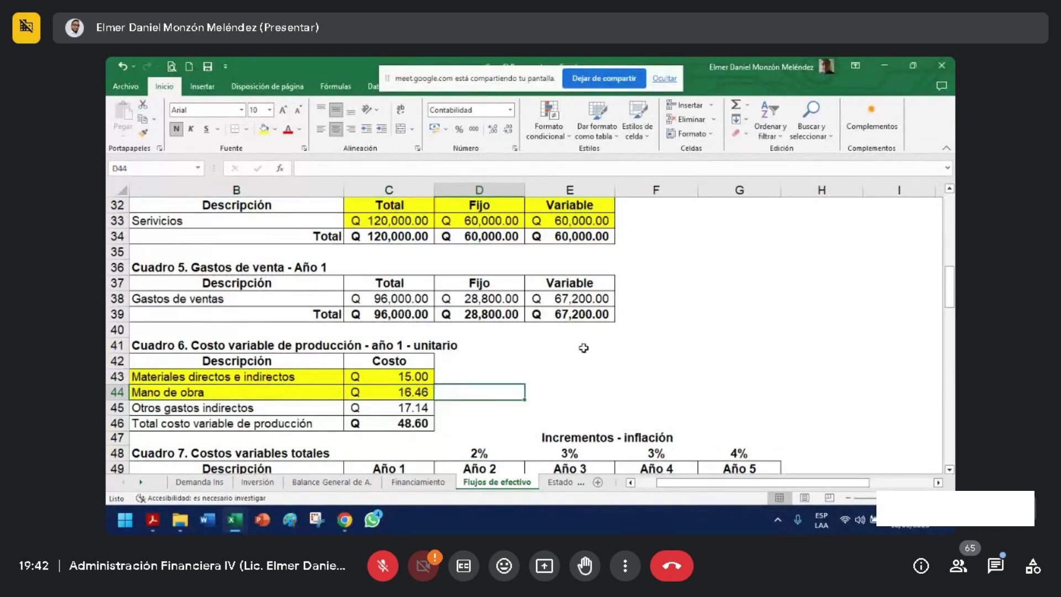
- In D45, enter the formula =E33/C14 to divide the variable Servicios cost of Cuadro 4 by the Año 1 quantity
{"action": "left_click_drag", "start_coordinate": [198, 346], "coordinate": [442, 428]}
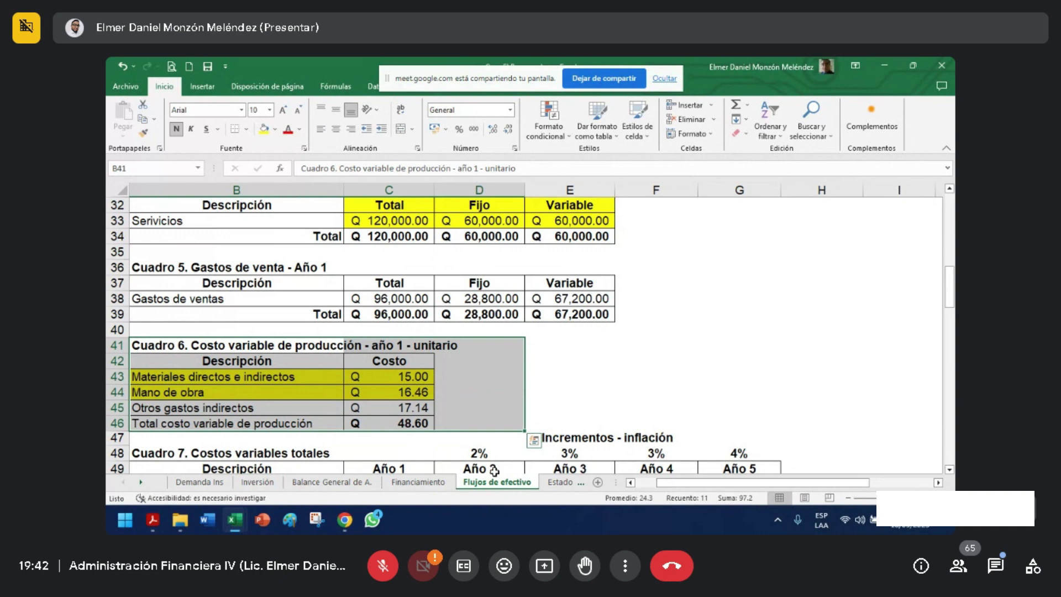
{"action": "left_click_drag", "start_coordinate": [240, 412], "coordinate": [402, 406]}
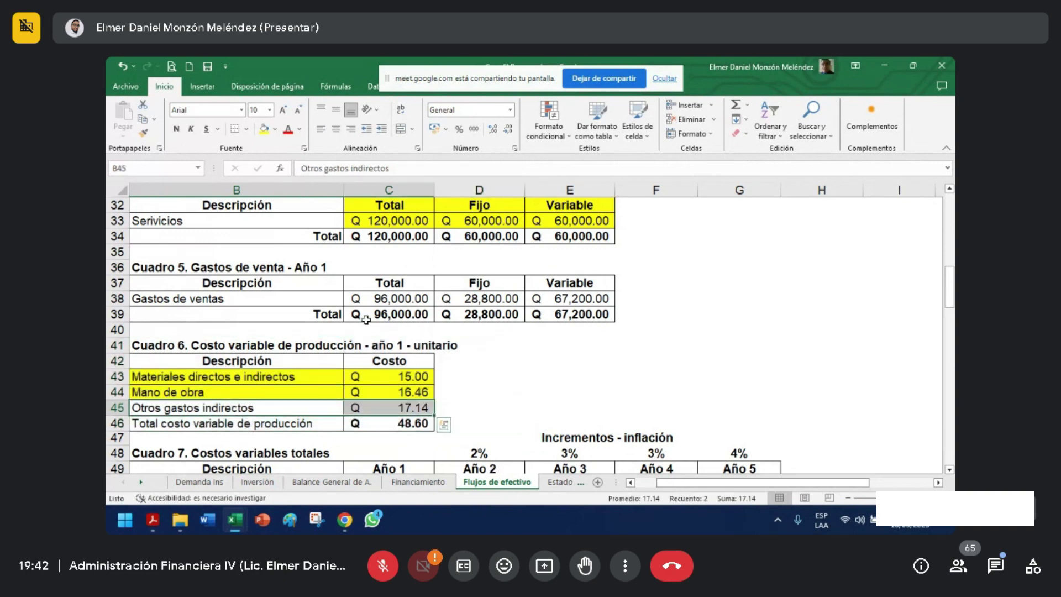
{"action": "left_click", "coordinate": [478, 412]}
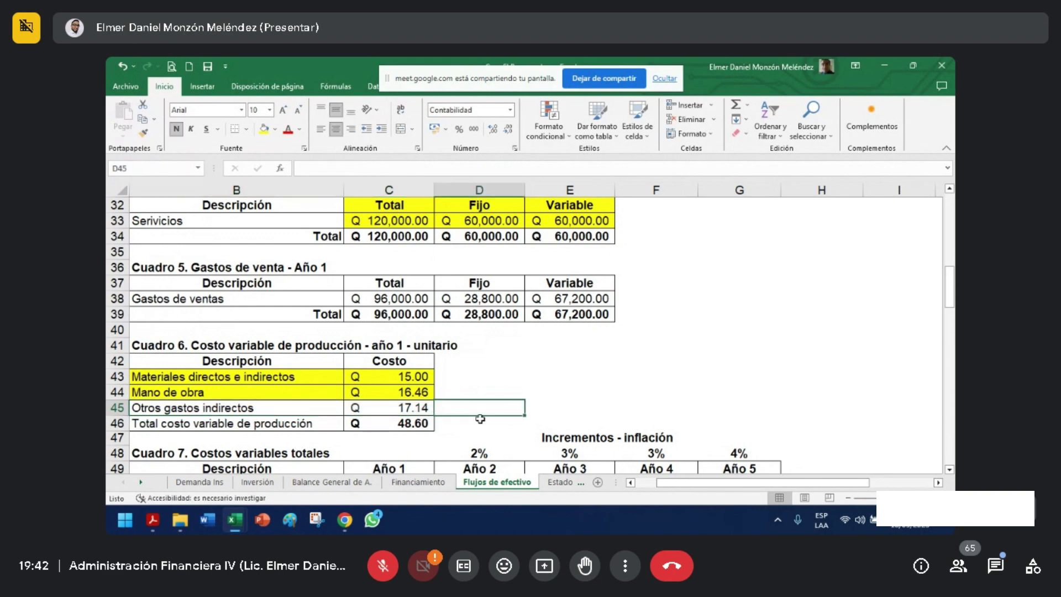
{"action": "type", "text": "="}
{"action": "scroll", "coordinate": [261, 338], "scroll_direction": "up", "scroll_amount": 3}
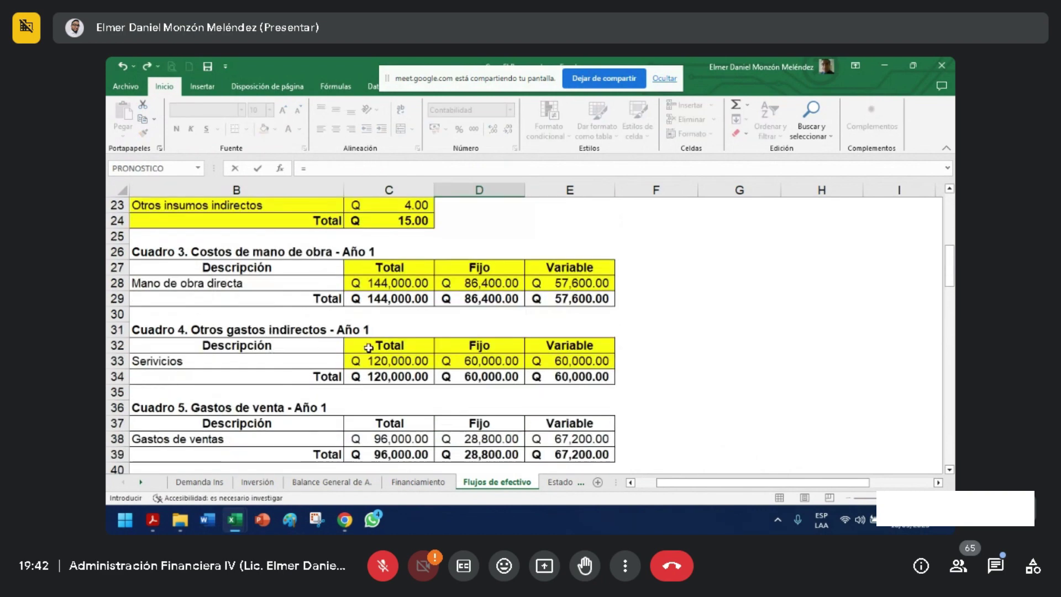
{"action": "left_click", "coordinate": [582, 362]}
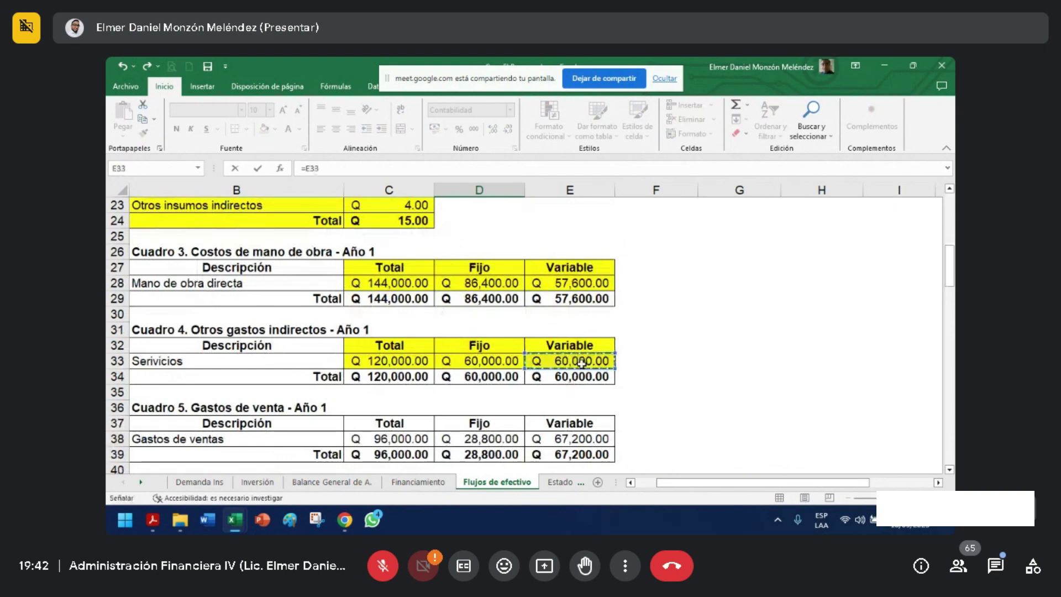
{"action": "type", "text": "/"}
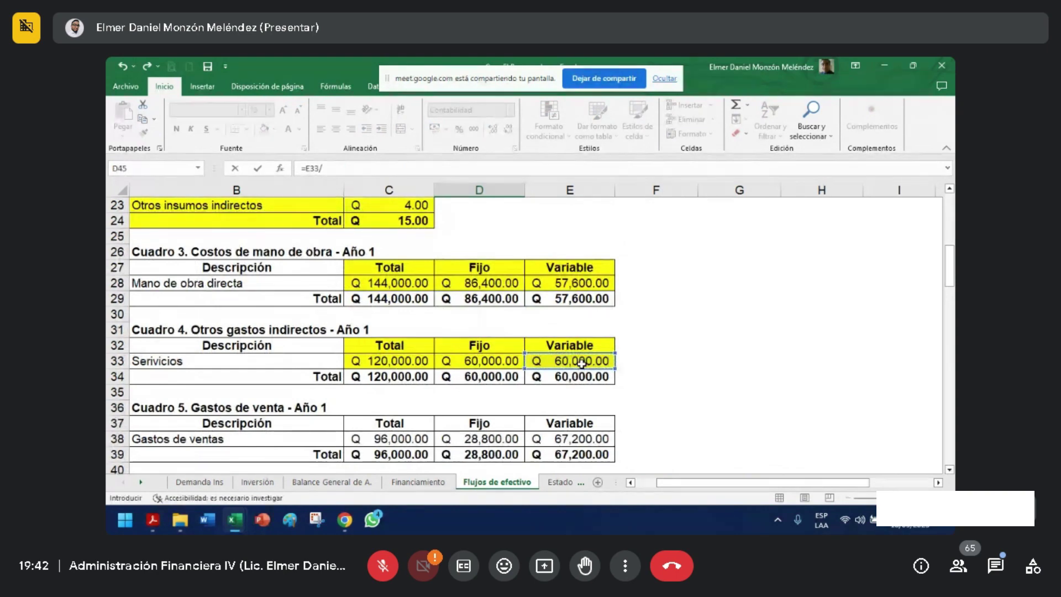
{"action": "scroll", "coordinate": [553, 343], "scroll_direction": "up", "scroll_amount": 5}
{"action": "left_click", "coordinate": [407, 298]}
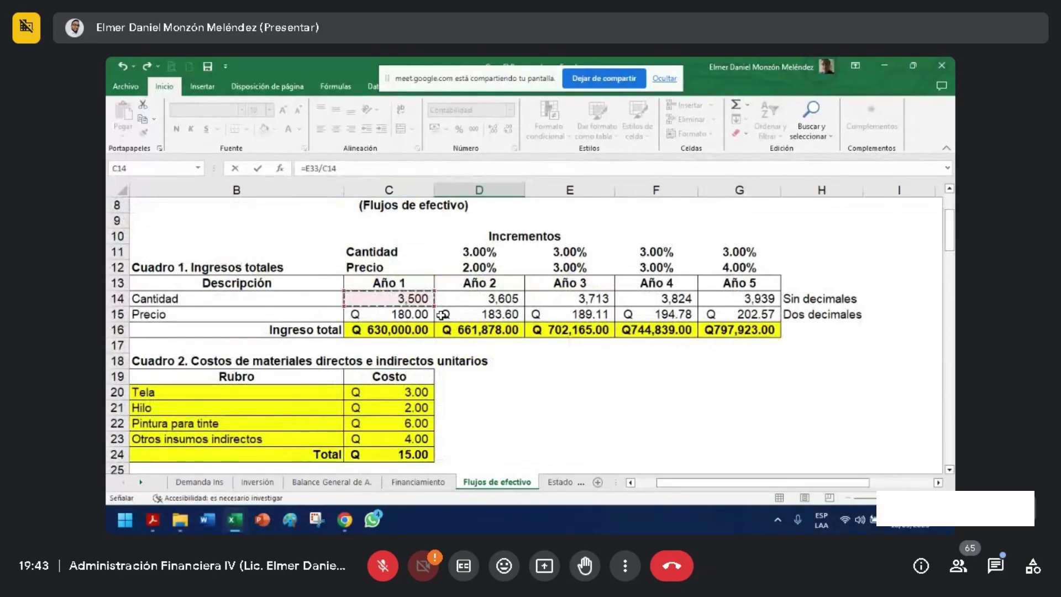
{"action": "key", "text": "Return"}
- Compare the formula result in D45 with the Otros gastos indirectos unit cost and inspect the formula in C45
{"action": "scroll", "coordinate": [441, 315], "scroll_direction": "down", "scroll_amount": 1}
{"action": "left_click", "coordinate": [481, 438]}
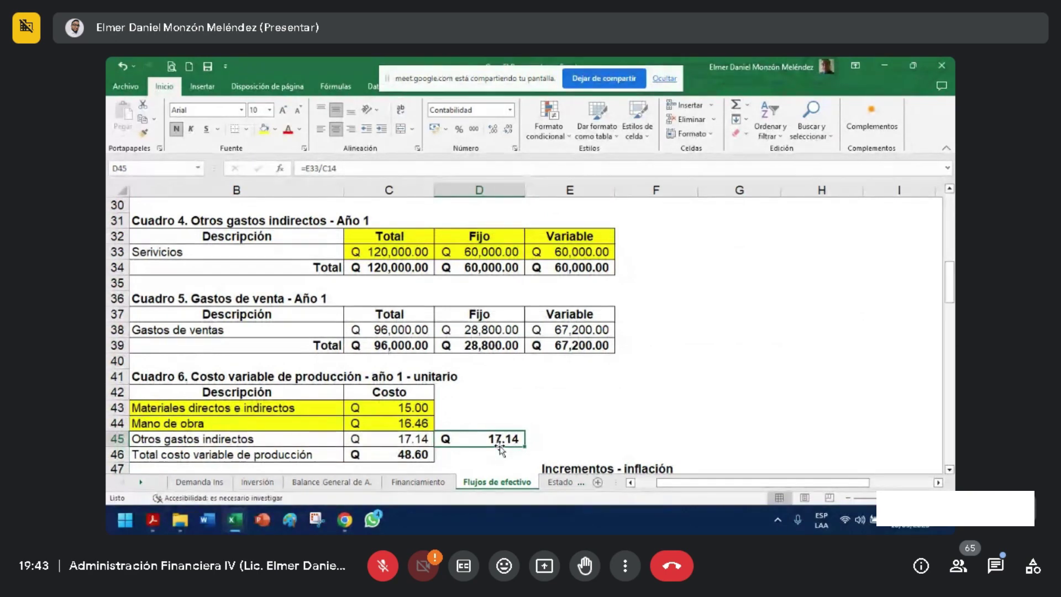
{"action": "left_click", "coordinate": [416, 448]}
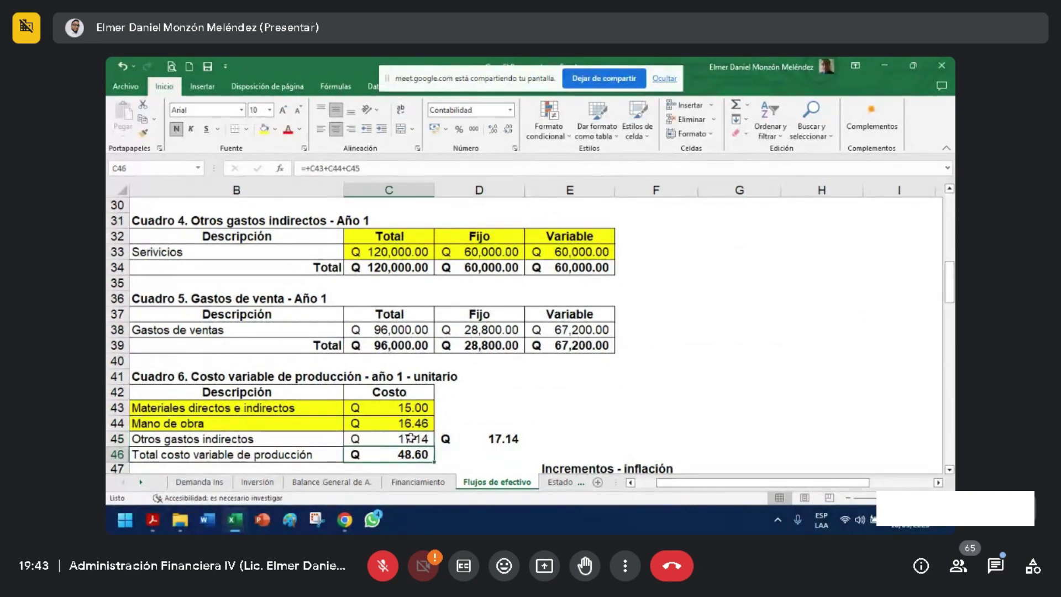
{"action": "double_click", "coordinate": [410, 438]}
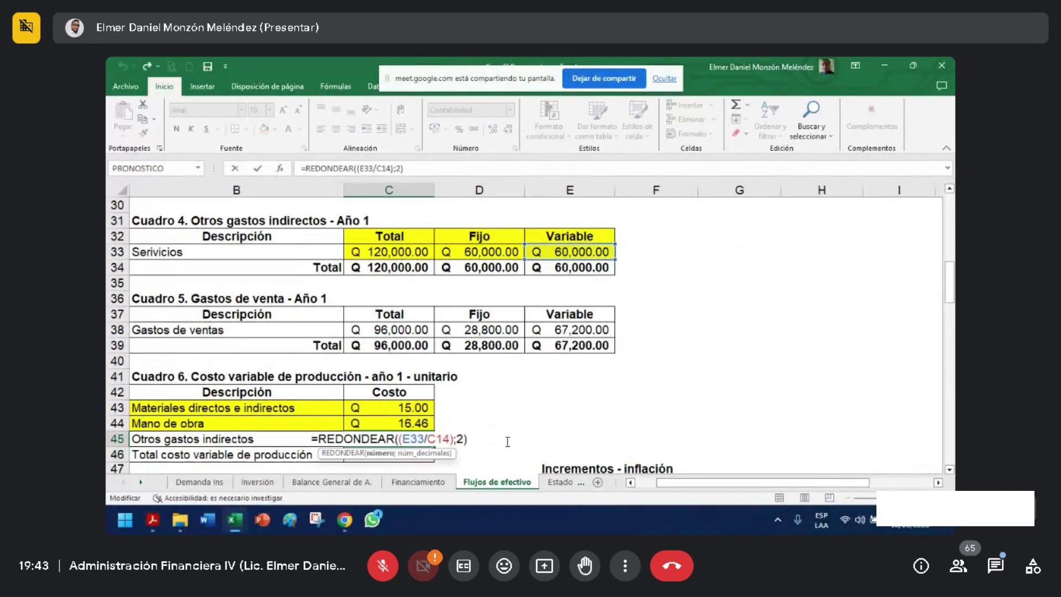
{"action": "key", "text": "Return"}
- Highlight the Otros gastos indirectos and Total costo variable de producción rows of Cuadro 6 (B45:C46) in yellow
{"action": "left_click_drag", "start_coordinate": [310, 442], "coordinate": [380, 446]}
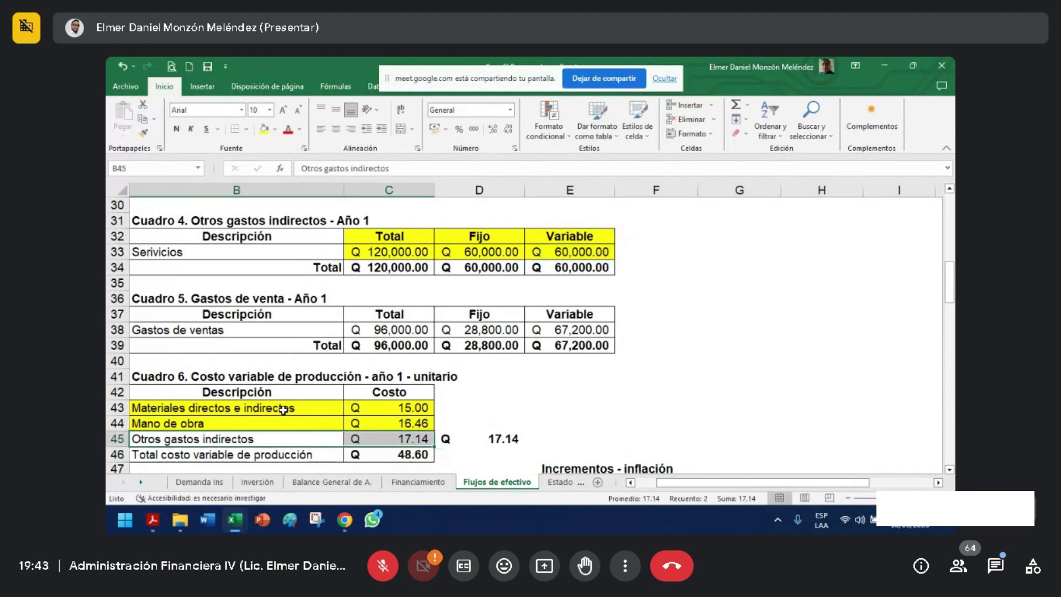
{"action": "left_click", "coordinate": [303, 407]}
{"action": "left_click_drag", "start_coordinate": [303, 407], "coordinate": [394, 424]}
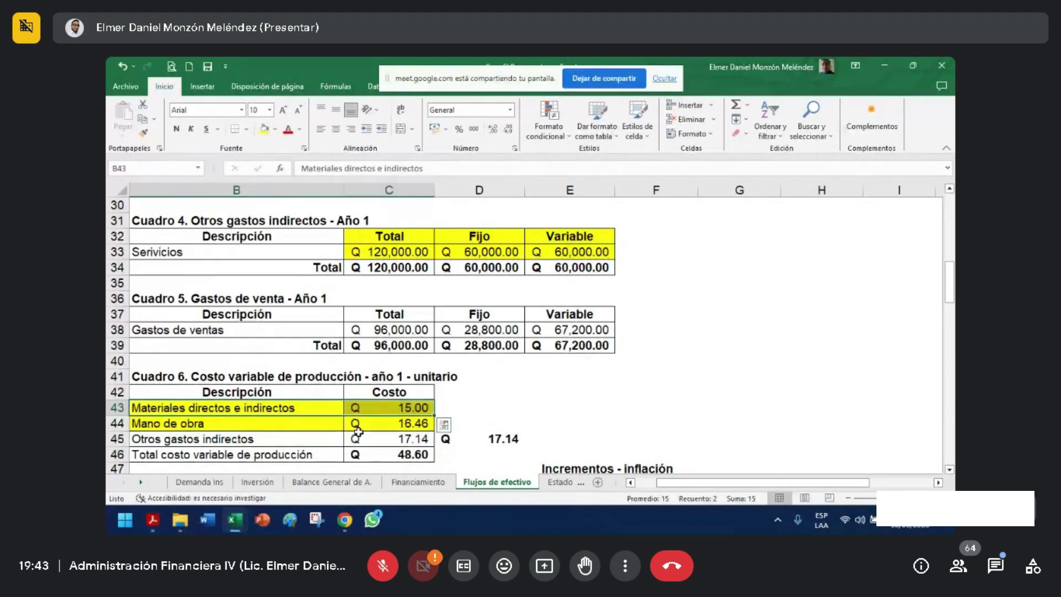
{"action": "left_click", "coordinate": [311, 423]}
{"action": "left_click_drag", "start_coordinate": [311, 423], "coordinate": [377, 423]}
{"action": "left_click_drag", "start_coordinate": [313, 455], "coordinate": [394, 453]}
{"action": "left_click", "coordinate": [269, 132]}
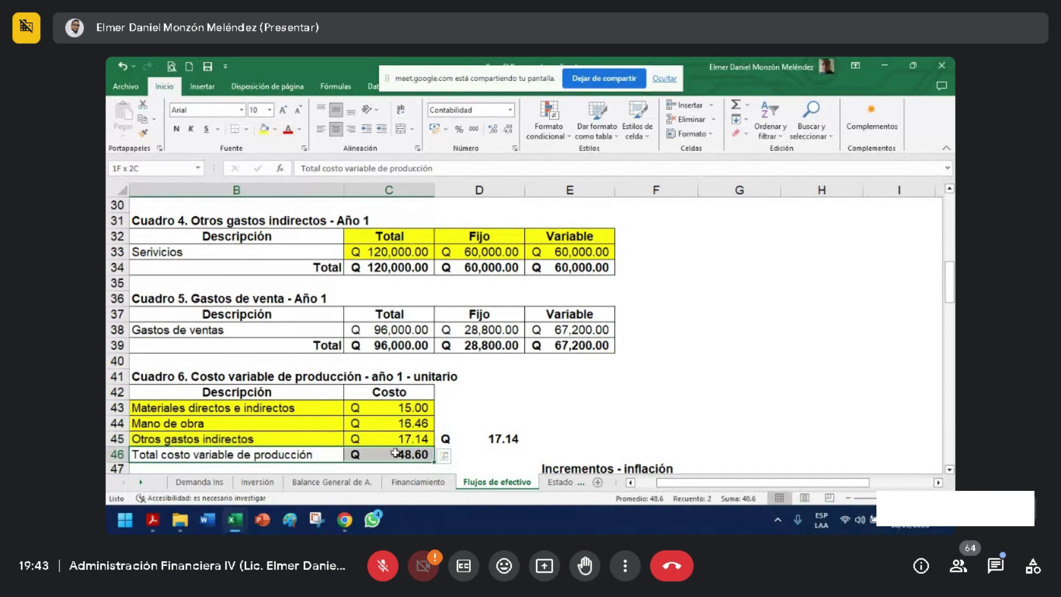
{"action": "left_click", "coordinate": [268, 131]}
- Check the sum formula in C46 and clear the check formula from D45 by emptying D45:E46
{"action": "key", "text": "Tab"}
{"action": "key", "text": "F2"}
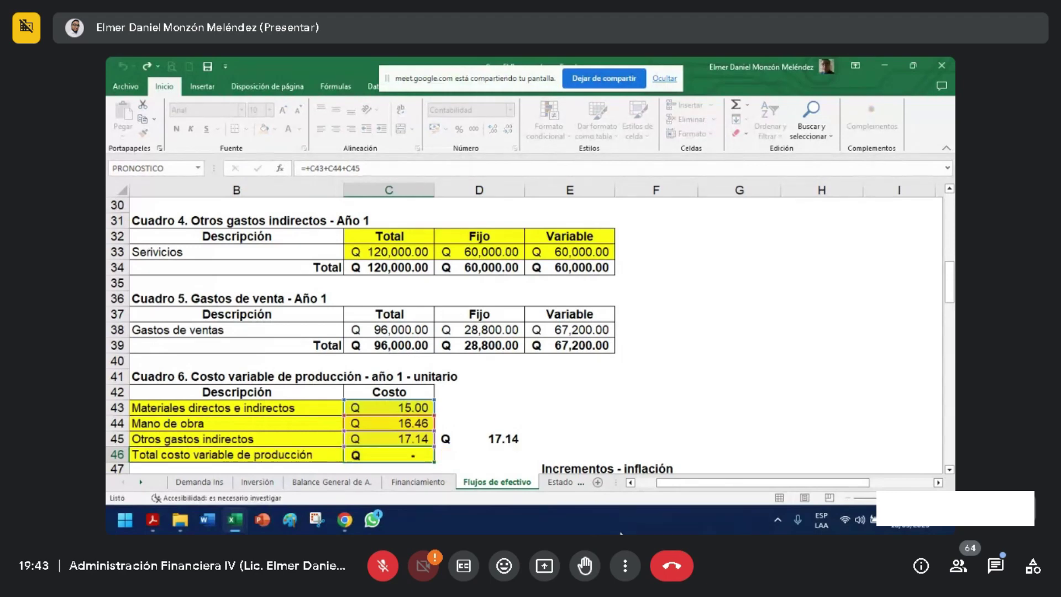
{"action": "key", "text": "Return"}
{"action": "left_click_drag", "start_coordinate": [459, 423], "coordinate": [581, 440]}
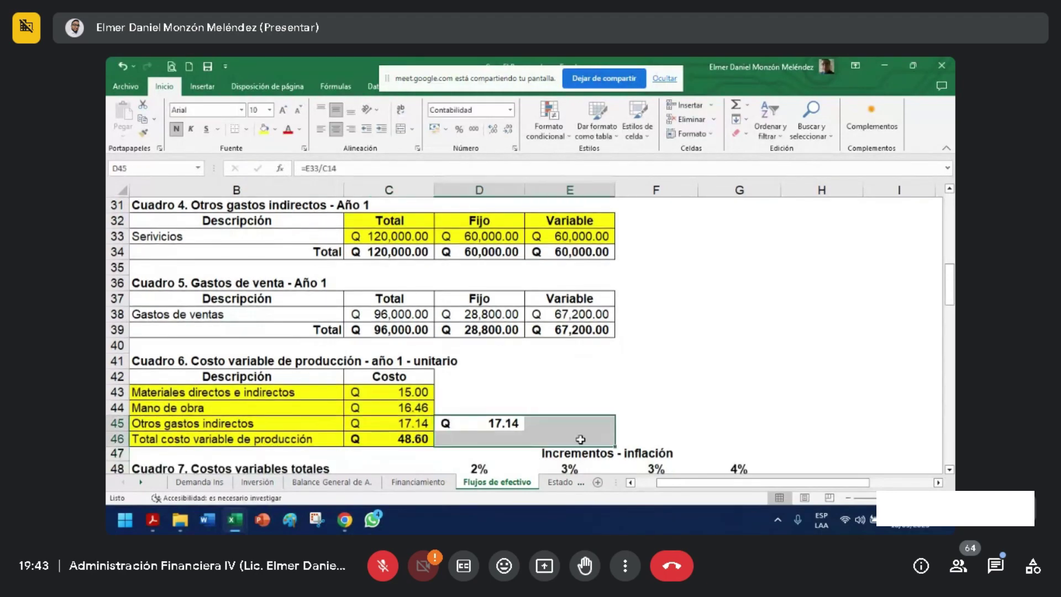
{"action": "key", "text": "Delete"}
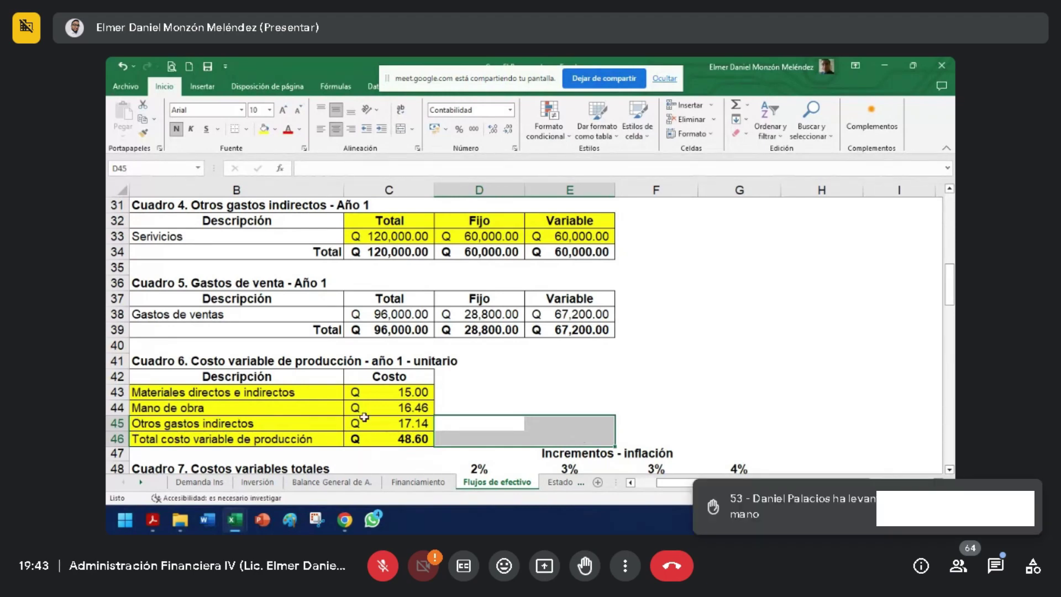
- Select the Cuadro 6 total row, switch to the Google Meet window to attend to the raised hand, and return to Excel
{"action": "left_click", "coordinate": [314, 442]}
{"action": "left_click_drag", "start_coordinate": [314, 442], "coordinate": [376, 440]}
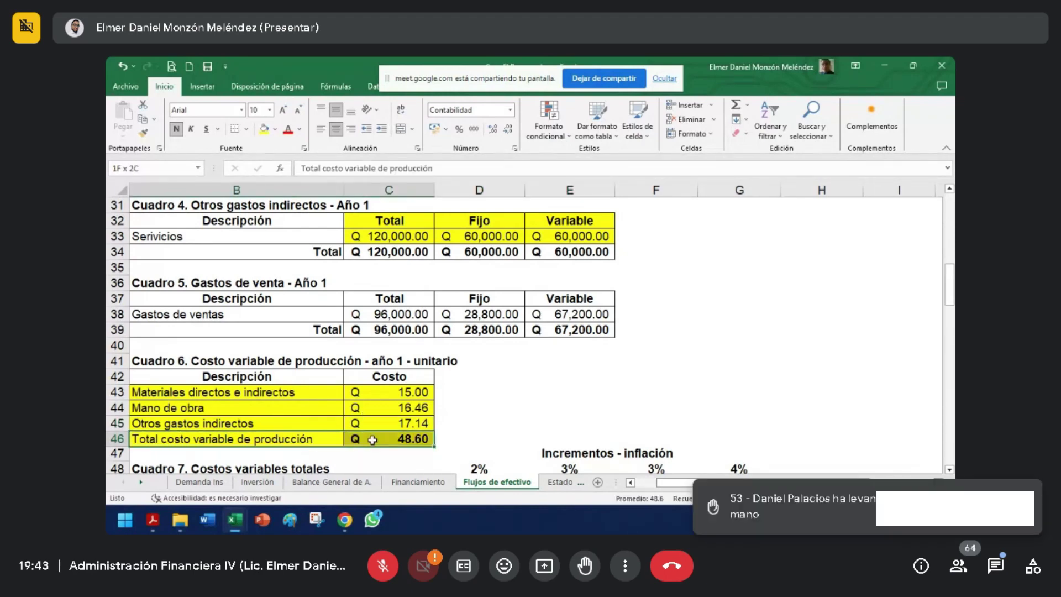
{"action": "key", "text": "alt+Tab"}
{"action": "key", "text": "alt+Tab"}
{"action": "key", "text": "alt+Tab"}
{"action": "key", "text": "alt+Tab"}
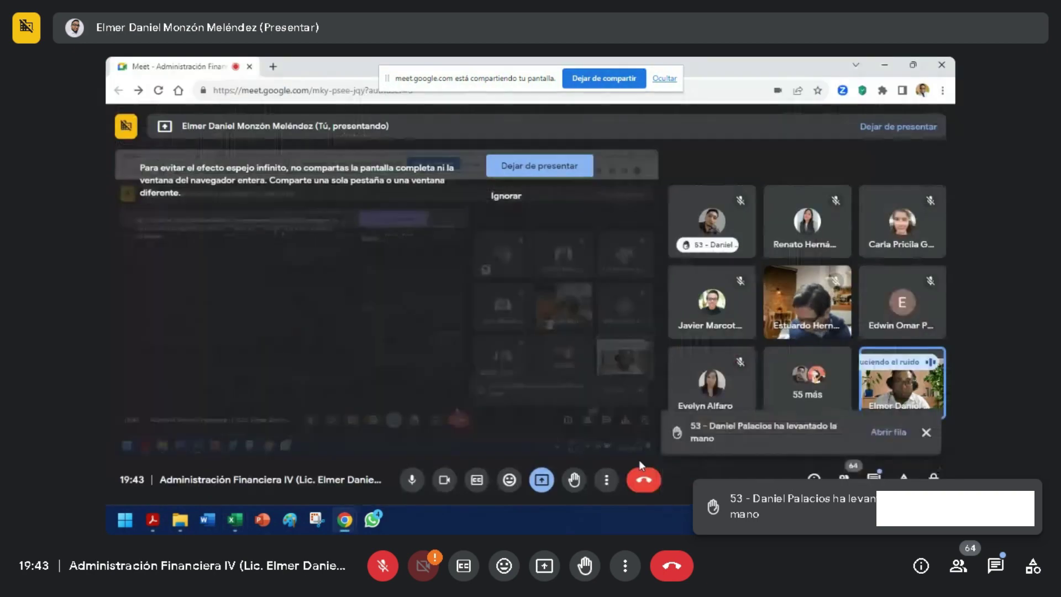
{"action": "key", "text": "alt+Tab"}
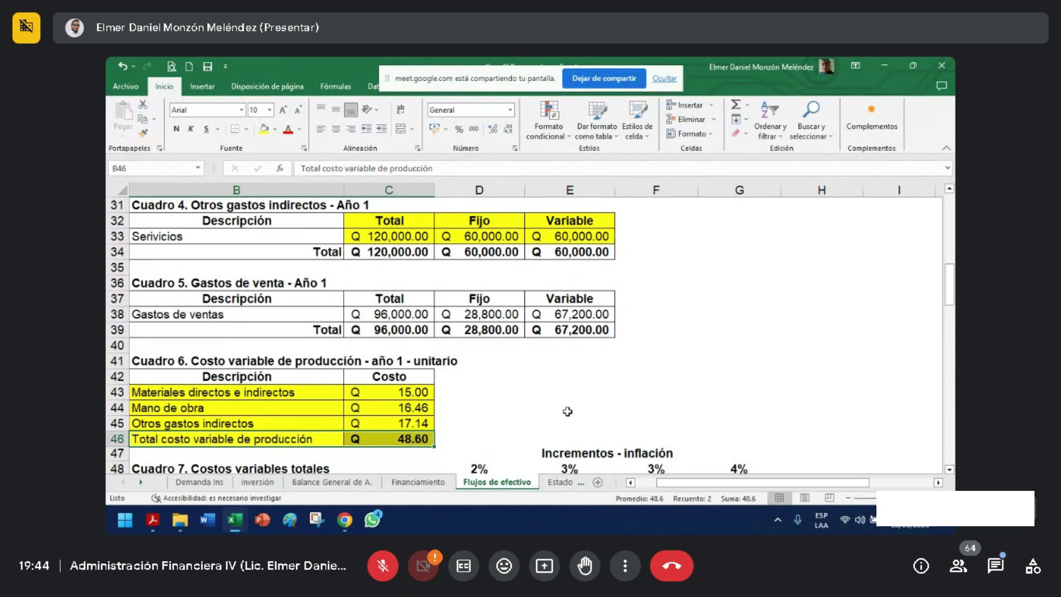
- Compare the Año 1 price in C15 with the unit variable cost in C46 and select Cuadro 7 (B48:G52)
{"action": "scroll", "coordinate": [450, 348], "scroll_direction": "up", "scroll_amount": 7}
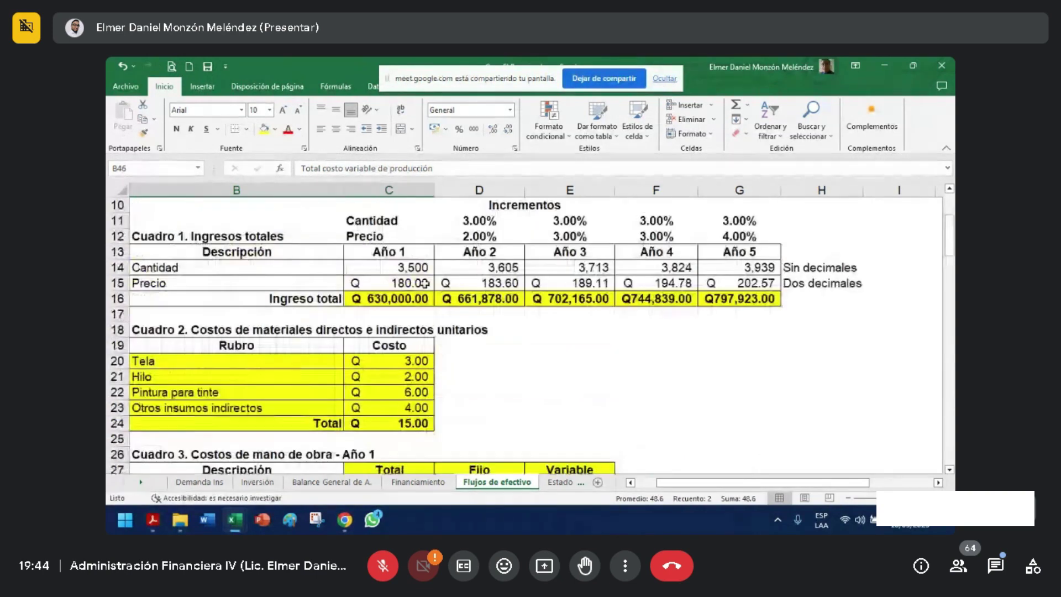
{"action": "left_click", "coordinate": [424, 284]}
{"action": "scroll", "coordinate": [429, 277], "scroll_direction": "up", "scroll_amount": 1}
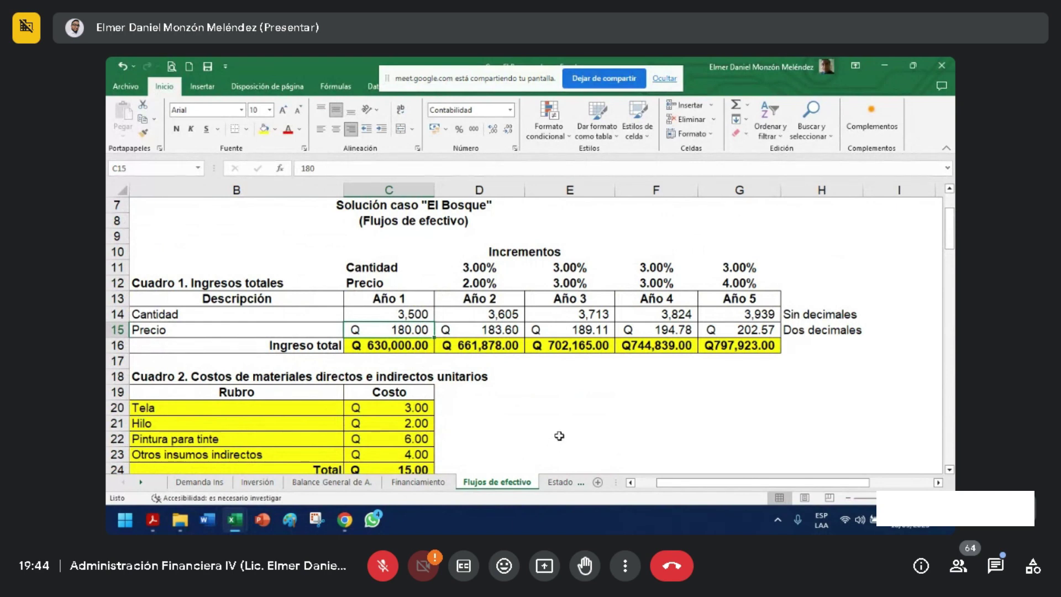
{"action": "scroll", "coordinate": [560, 433], "scroll_direction": "down", "scroll_amount": 10}
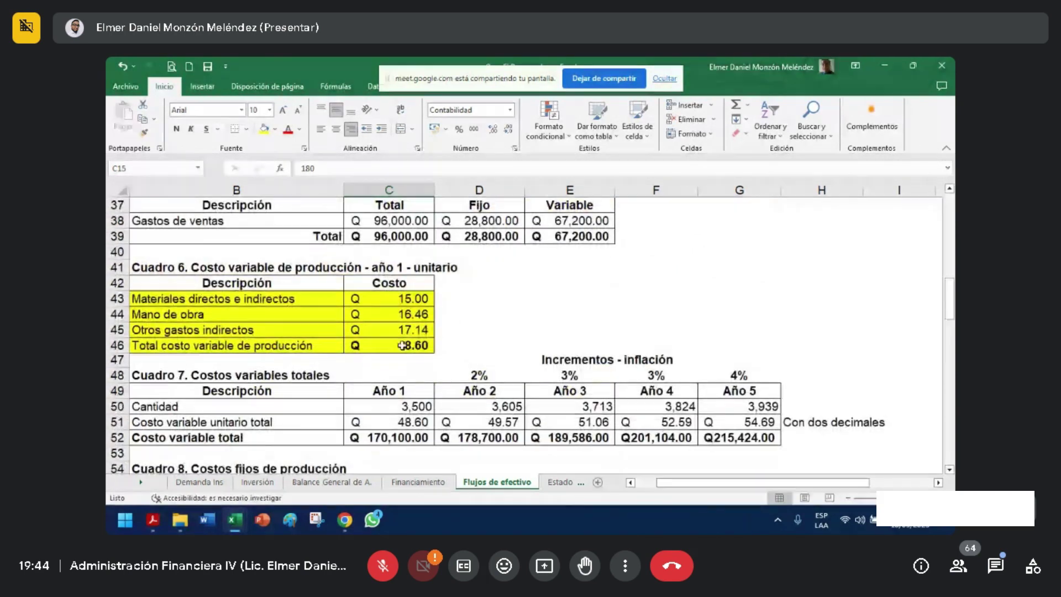
{"action": "left_click", "coordinate": [409, 344]}
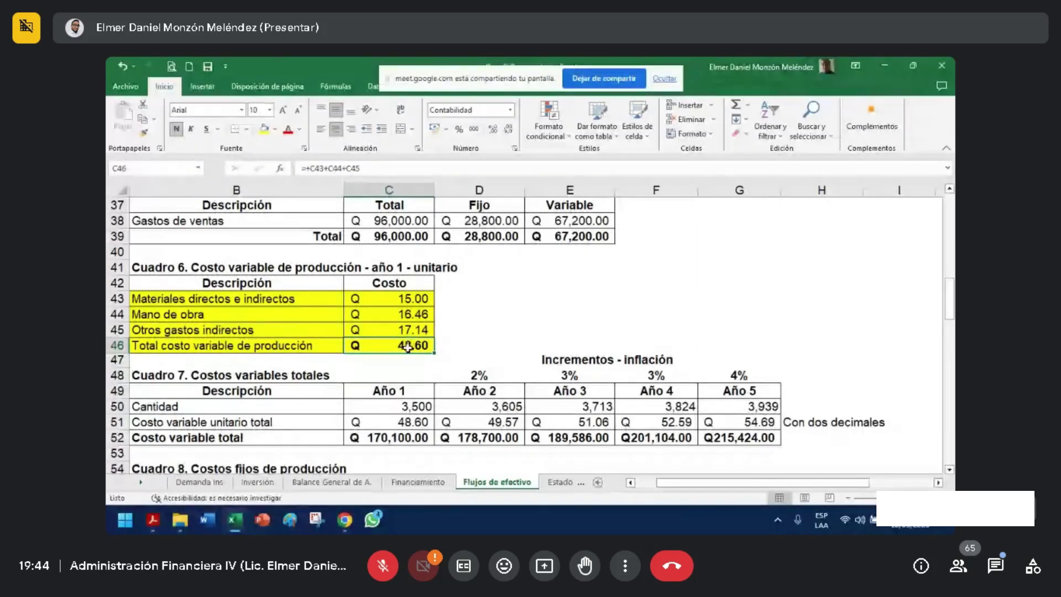
{"action": "left_click_drag", "start_coordinate": [199, 375], "coordinate": [755, 435]}
- Switch to the cash-flow outline workbook and select the Costos variables de producción line (C4:E4)
{"action": "key", "text": "alt+Tab"}
{"action": "key", "text": "alt+Tab"}
{"action": "key", "text": "alt+Tab"}
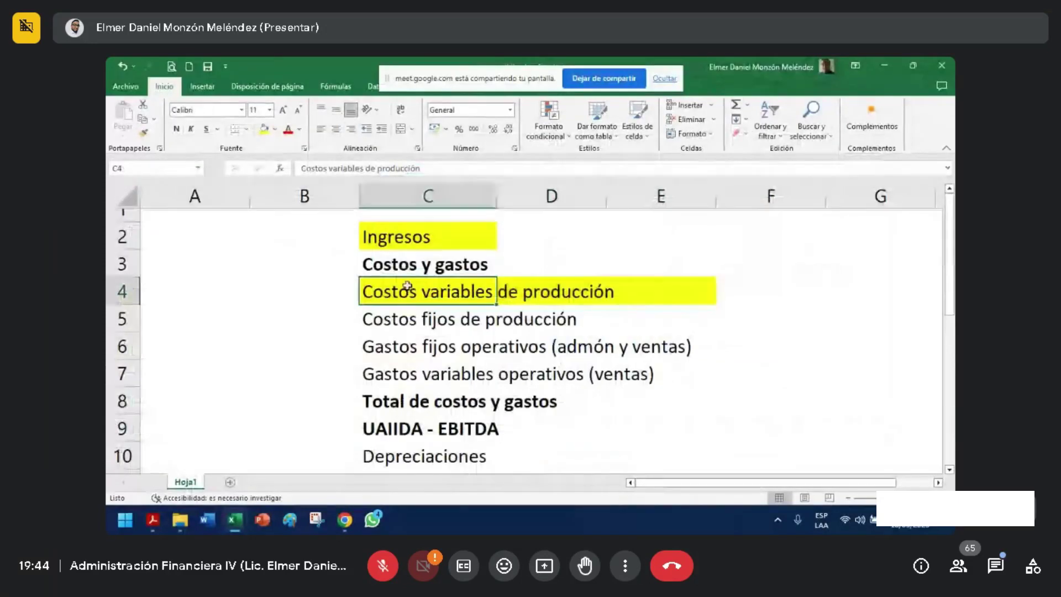
{"action": "left_click_drag", "start_coordinate": [408, 286], "coordinate": [651, 290]}
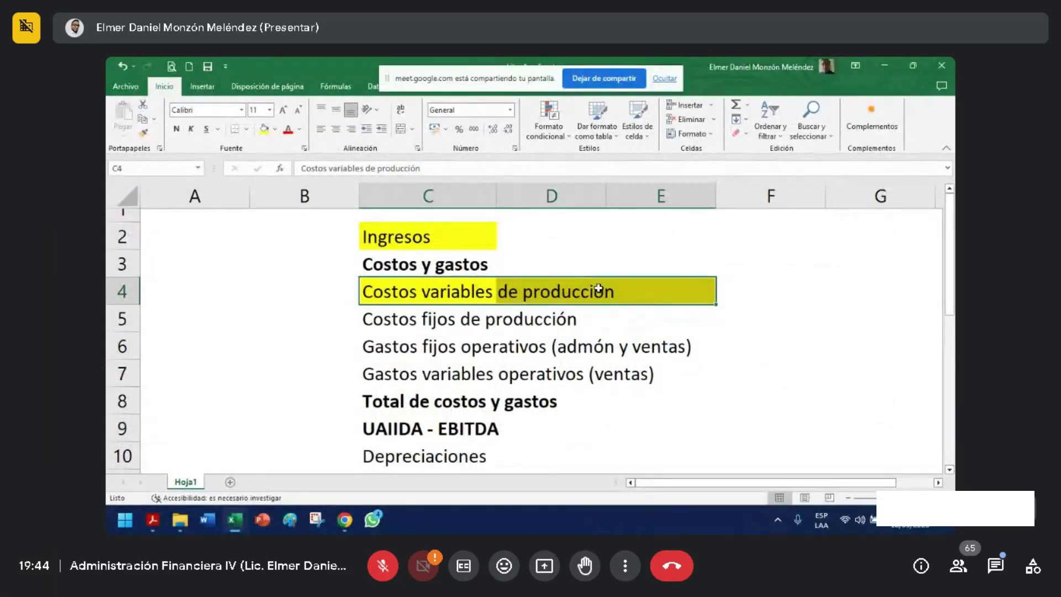
- Return to the Flujos de efectivo sheet and highlight the Año 1 unit variable cost (C51) and the Cantidad values (C50:G50) in yellow
{"action": "key", "text": "alt+Tab"}
{"action": "scroll", "coordinate": [601, 308], "scroll_direction": "down", "scroll_amount": 1}
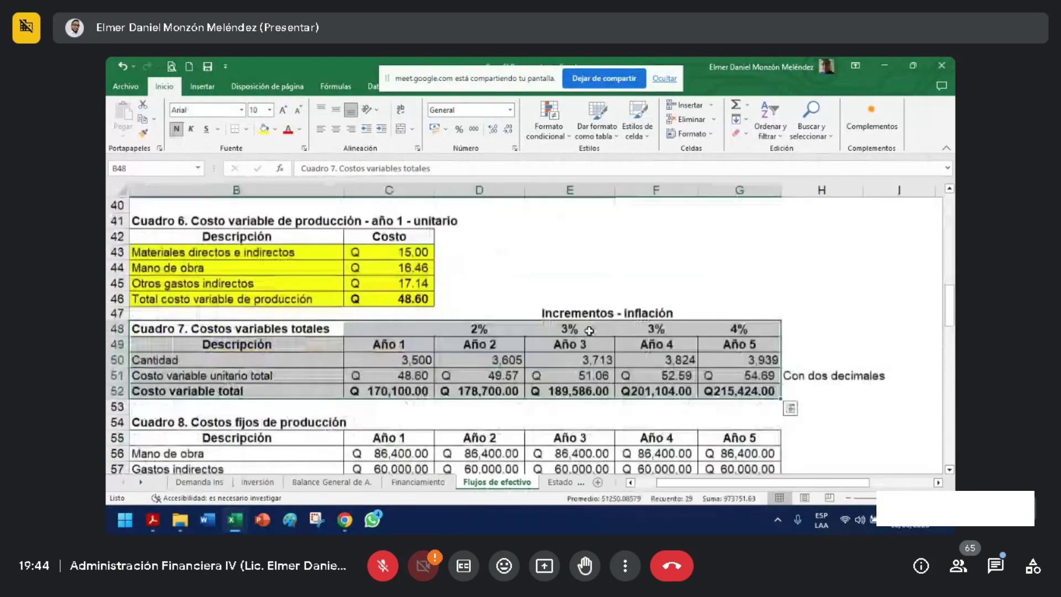
{"action": "left_click", "coordinate": [427, 375]}
{"action": "left_click", "coordinate": [264, 128]}
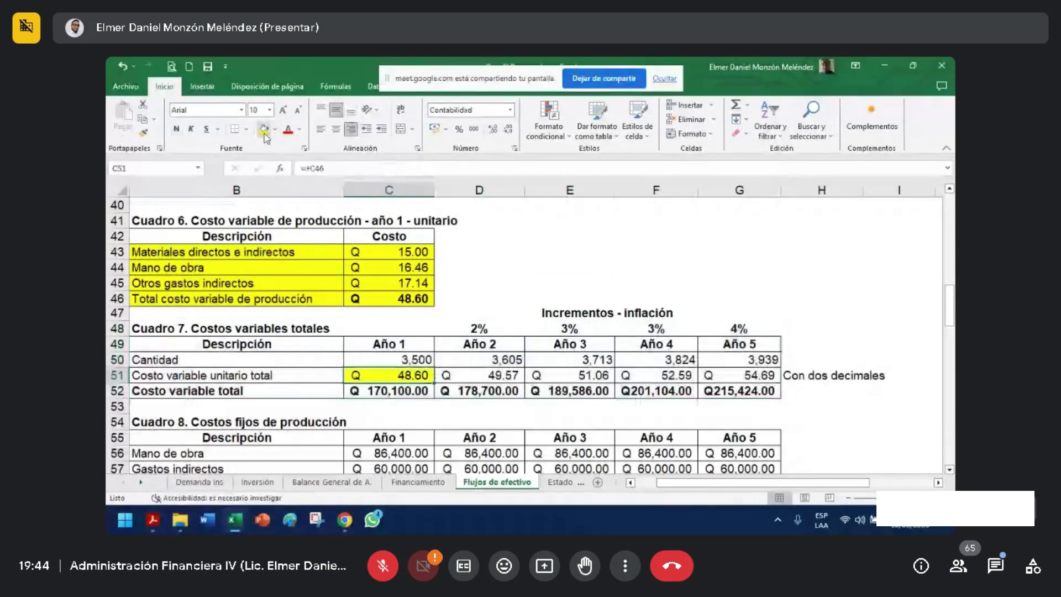
{"action": "double_click", "coordinate": [426, 379]}
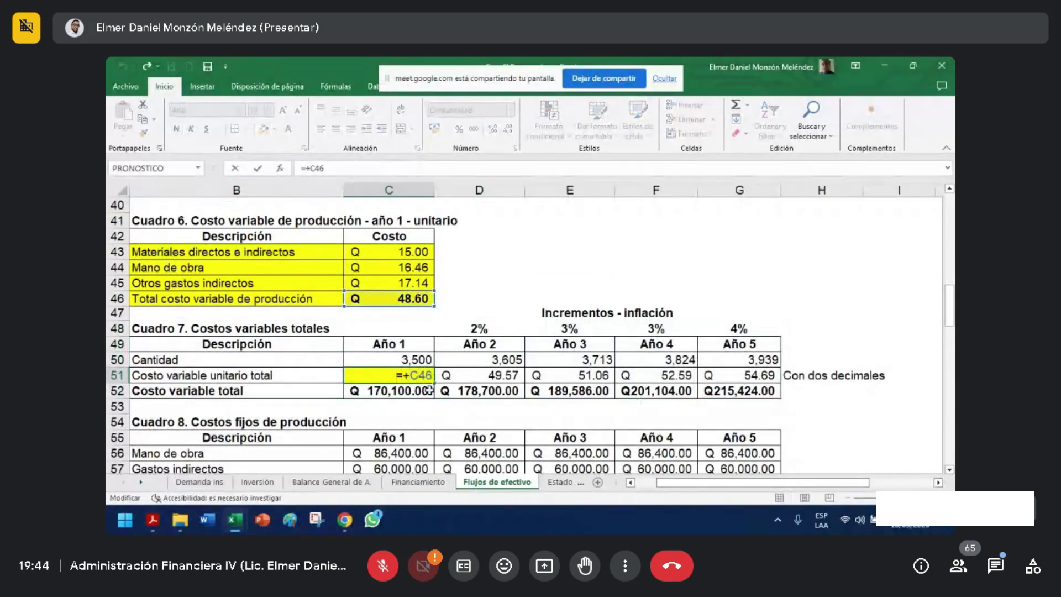
{"action": "key", "text": "Escape"}
{"action": "left_click_drag", "start_coordinate": [411, 355], "coordinate": [756, 363]}
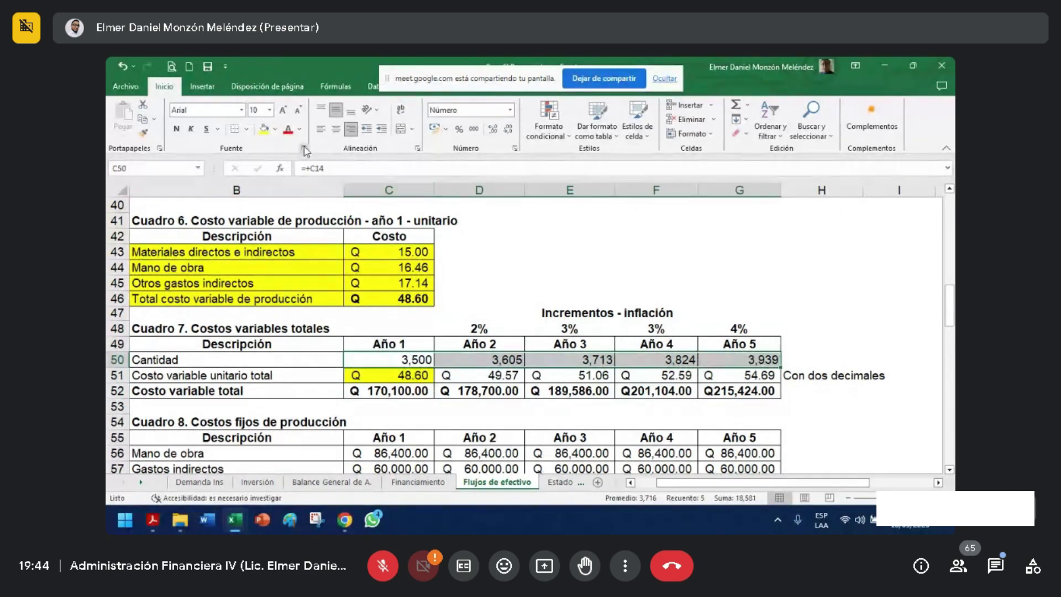
{"action": "left_click", "coordinate": [264, 129]}
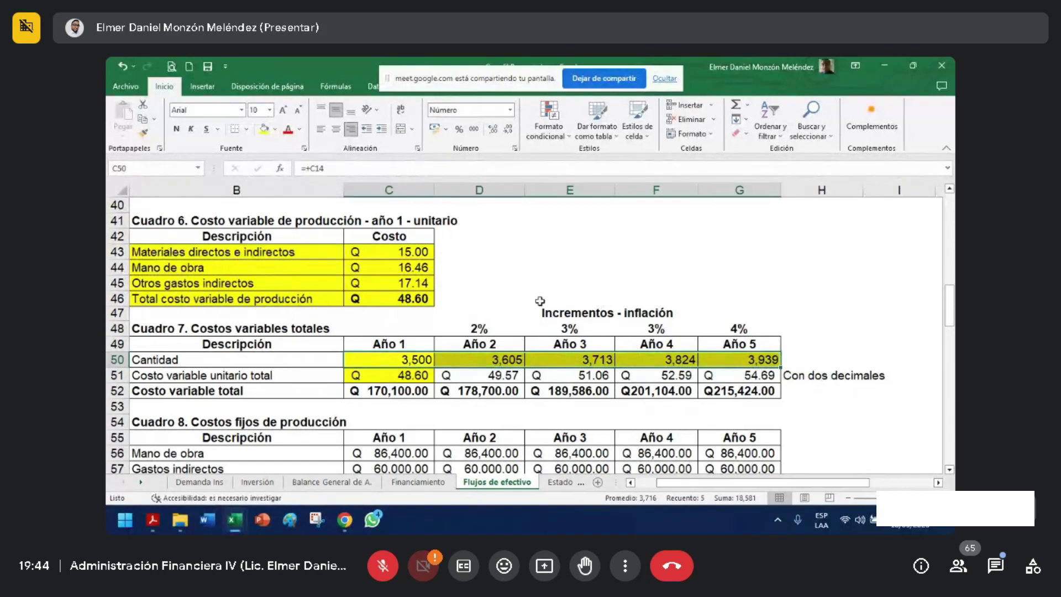
- Compare the Cantidad row of Cuadro 1 (B14:G14) with the Cantidad row of Cuadro 7 (B50:G50)
{"action": "scroll", "coordinate": [443, 424], "scroll_direction": "up", "scroll_amount": 13}
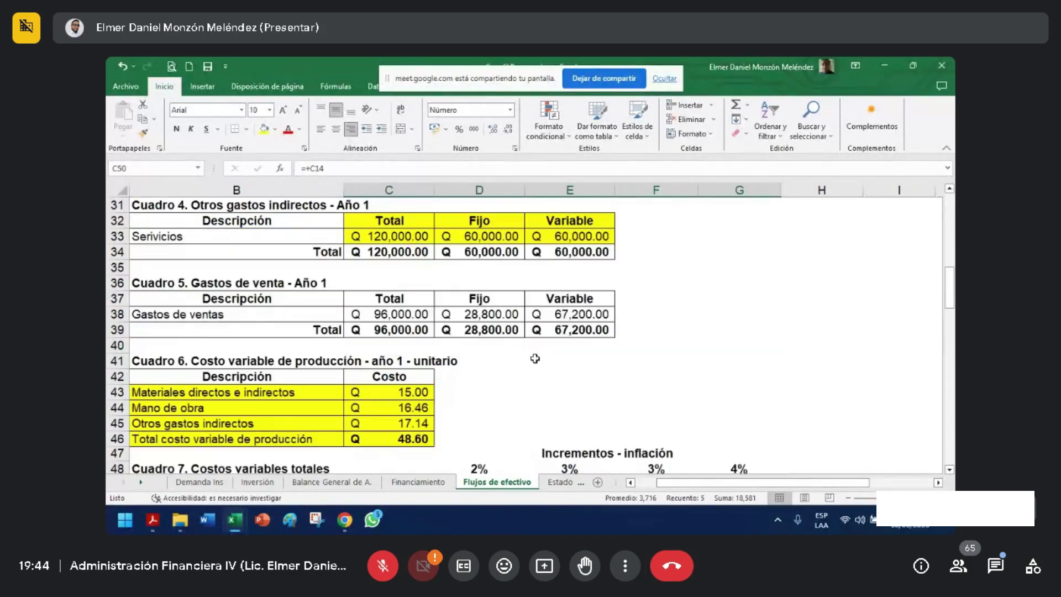
{"action": "left_click_drag", "start_coordinate": [393, 408], "coordinate": [741, 409]}
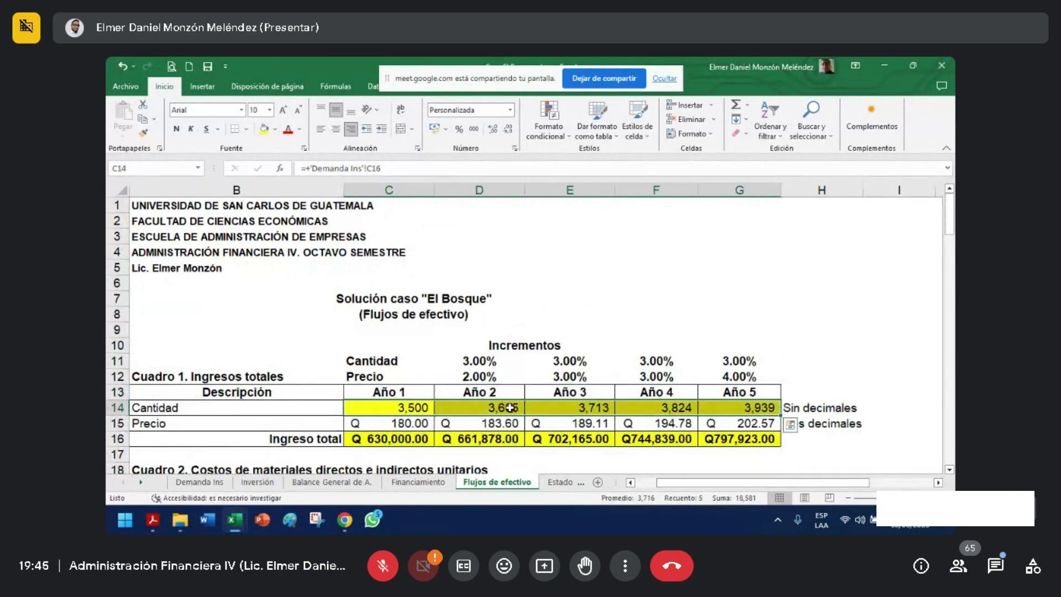
{"action": "scroll", "coordinate": [515, 403], "scroll_direction": "down", "scroll_amount": 11}
{"action": "scroll", "coordinate": [515, 403], "scroll_direction": "down", "scroll_amount": 2}
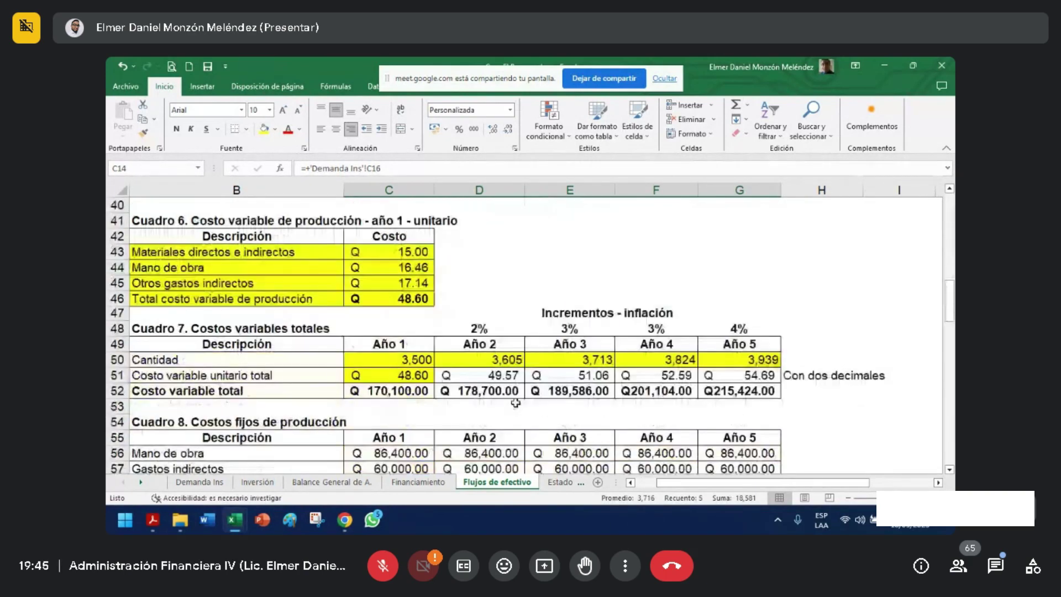
{"action": "left_click_drag", "start_coordinate": [387, 365], "coordinate": [757, 363]}
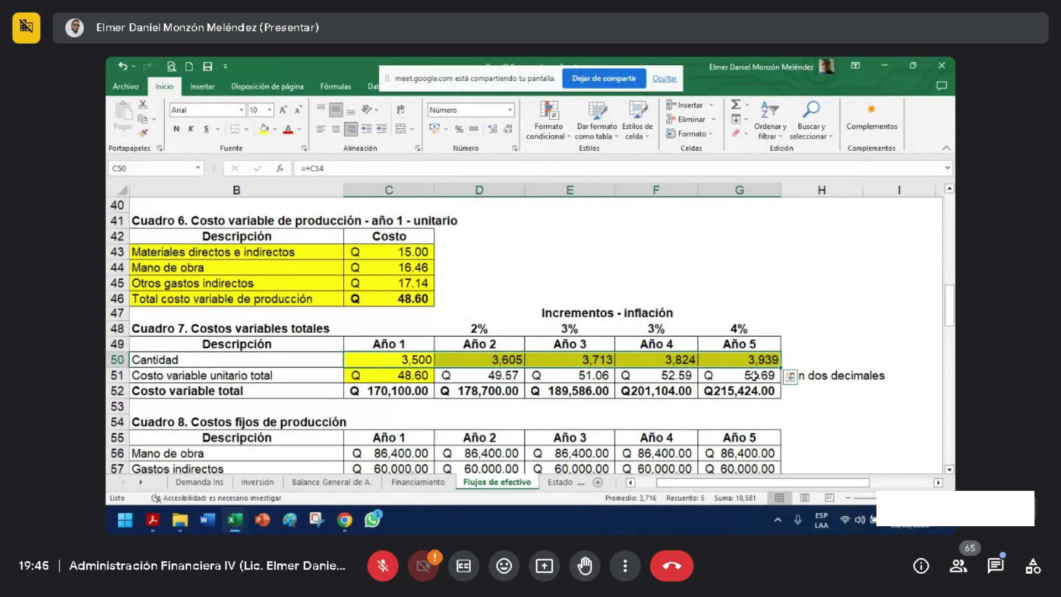
{"action": "scroll", "coordinate": [438, 319], "scroll_direction": "up", "scroll_amount": 11}
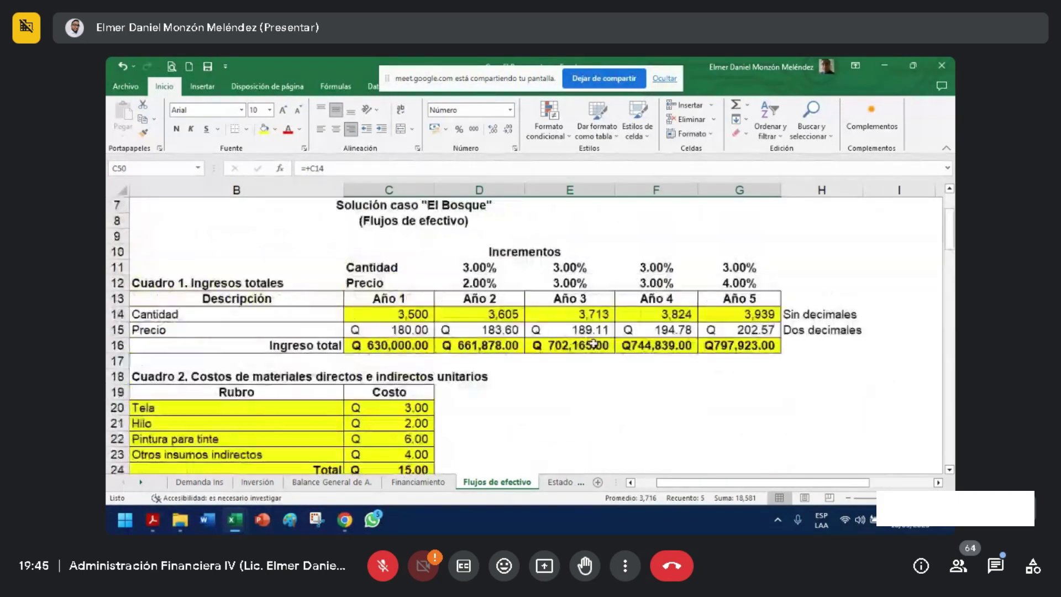
{"action": "left_click", "coordinate": [422, 315]}
{"action": "left_click_drag", "start_coordinate": [675, 314], "coordinate": [726, 311]}
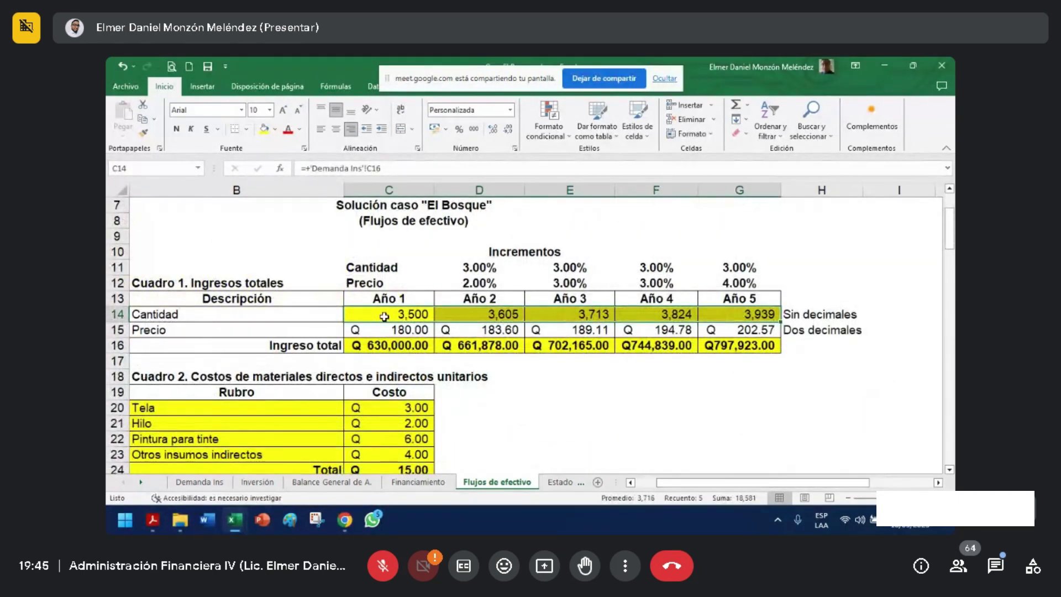
{"action": "left_click_drag", "start_coordinate": [260, 315], "coordinate": [741, 314]}
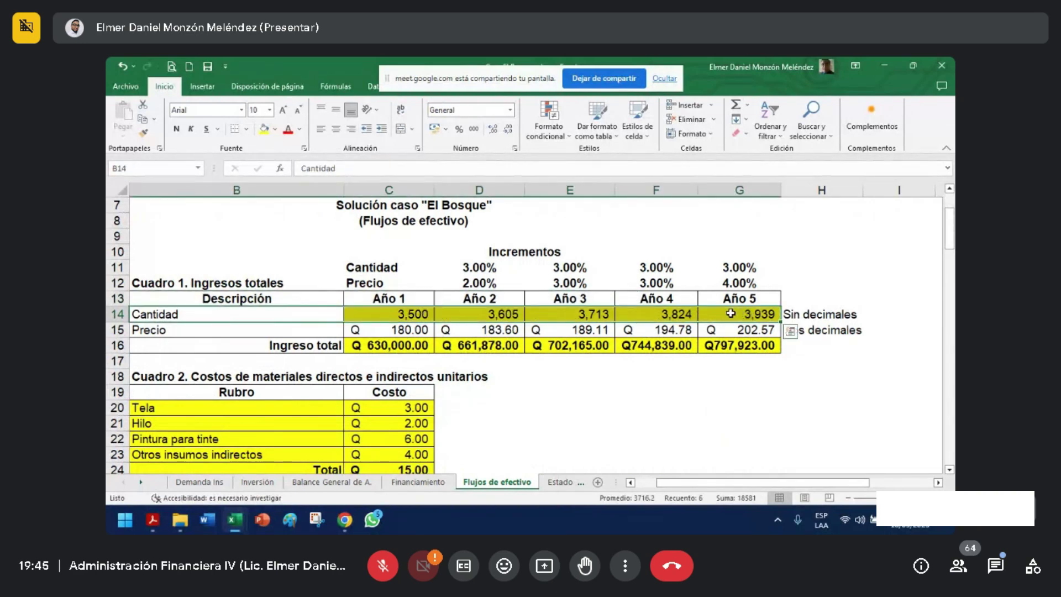
{"action": "scroll", "coordinate": [731, 313], "scroll_direction": "down", "scroll_amount": 13}
{"action": "left_click_drag", "start_coordinate": [309, 266], "coordinate": [757, 267]}
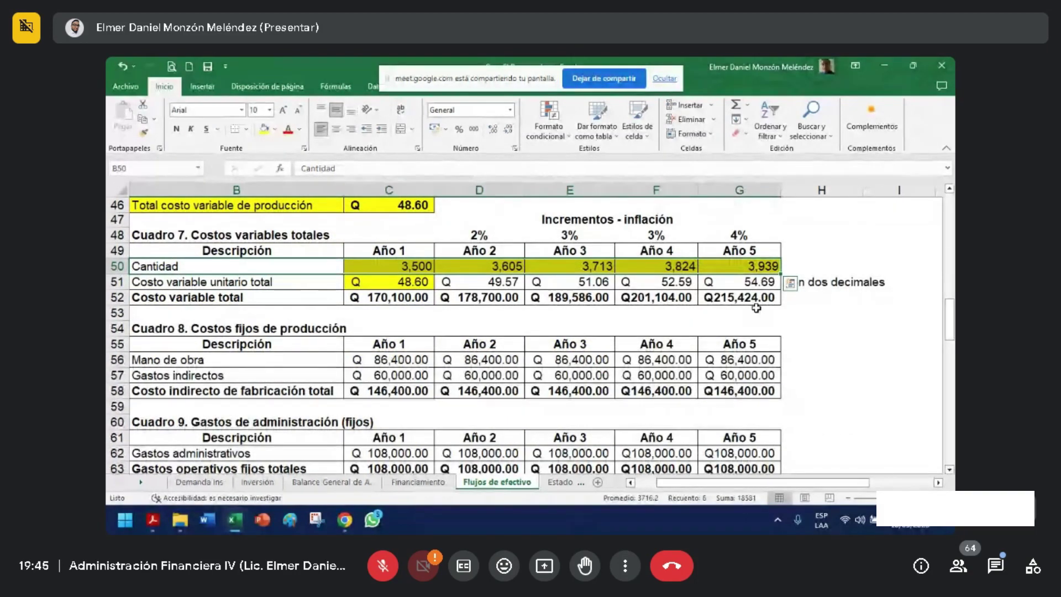
- Compare the Año 1 Costo variable unitario total in Cuadro 7 (B51:C51) with the Cuadro 6 total row (B46:C46)
{"action": "scroll", "coordinate": [414, 282], "scroll_direction": "up", "scroll_amount": 1}
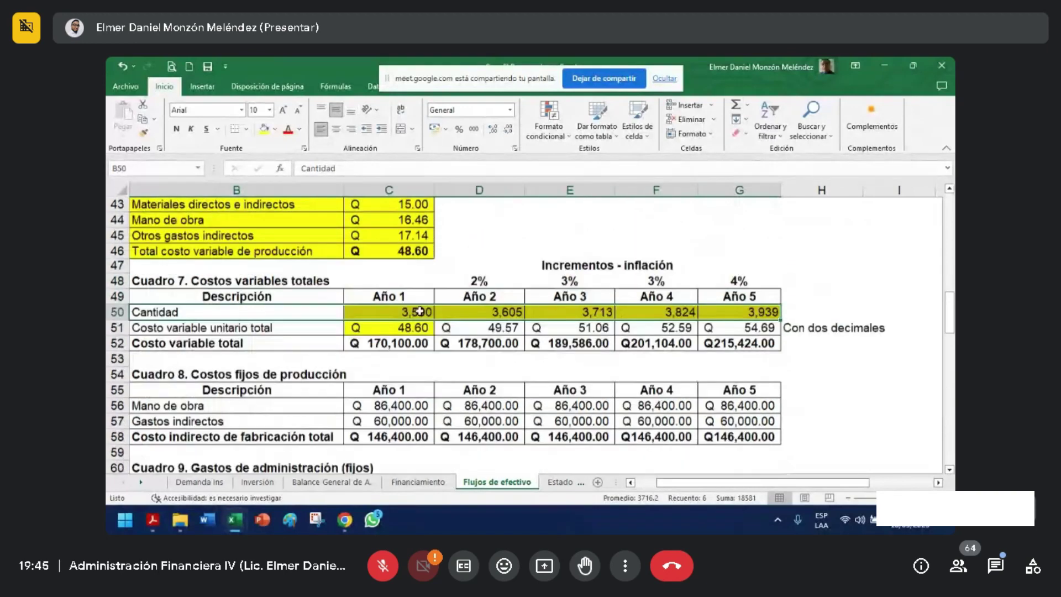
{"action": "left_click_drag", "start_coordinate": [213, 328], "coordinate": [398, 327]}
{"action": "left_click_drag", "start_coordinate": [398, 251], "coordinate": [307, 249]}
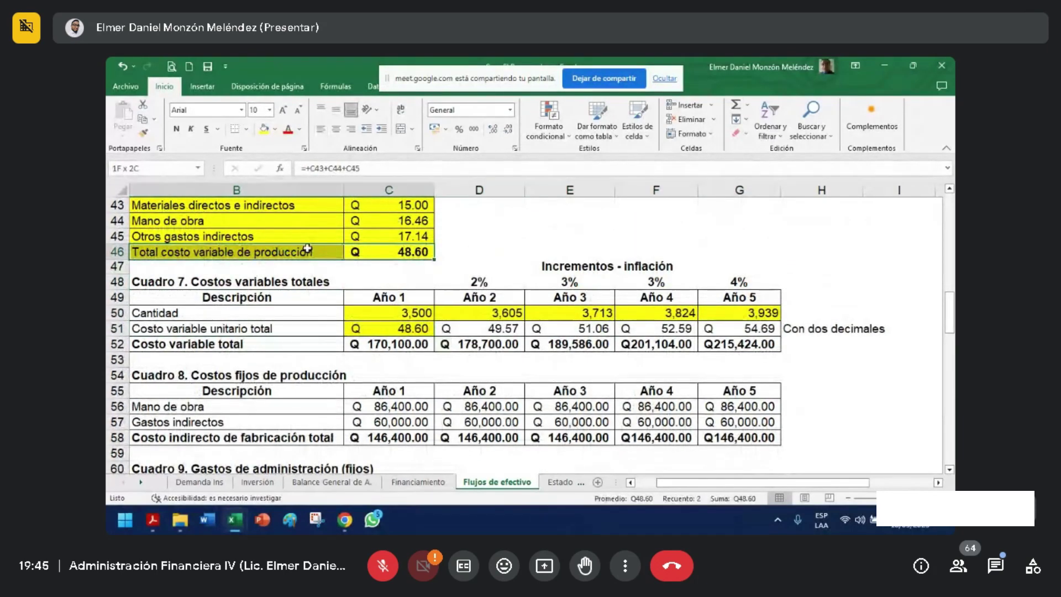
{"action": "left_click", "coordinate": [232, 281]}
{"action": "left_click_drag", "start_coordinate": [222, 329], "coordinate": [413, 330]}
- Switch to the Caso El Bosque PDF and select the inflation data in item 4 and the unit variable cost note under item e
{"action": "key", "text": "alt+Tab"}
{"action": "key", "text": "Tab"}
{"action": "key", "text": "Tab"}
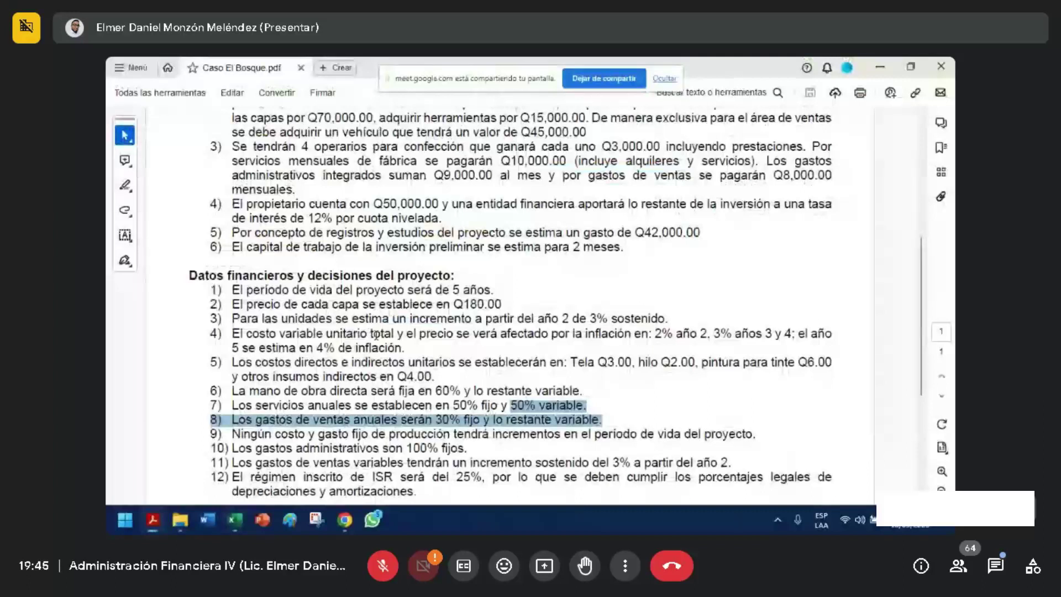
{"action": "left_click_drag", "start_coordinate": [241, 333], "coordinate": [390, 338]}
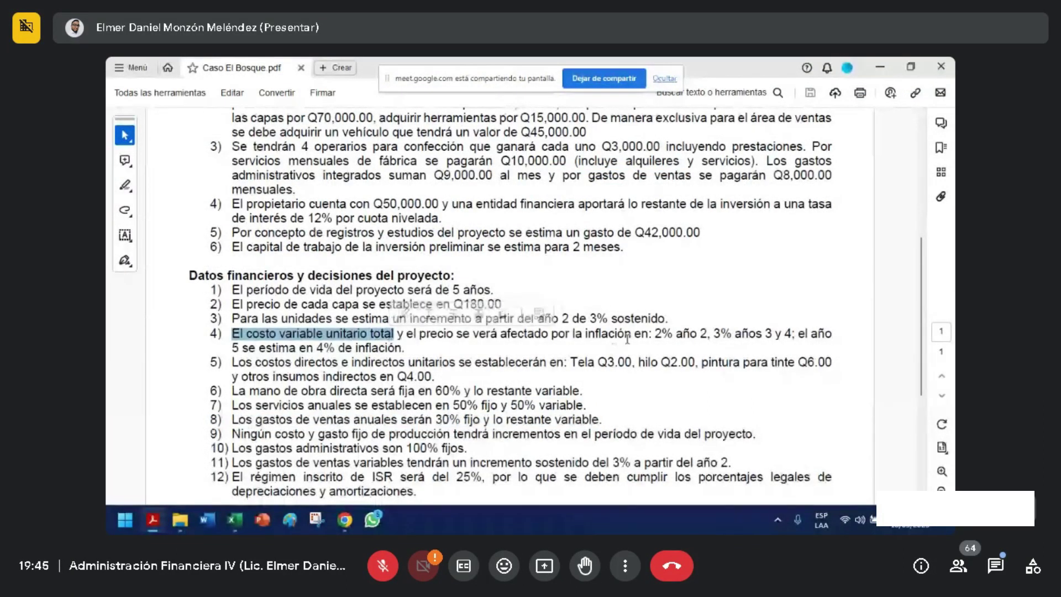
{"action": "left_click_drag", "start_coordinate": [573, 333], "coordinate": [596, 363]}
{"action": "left_click", "coordinate": [684, 351]}
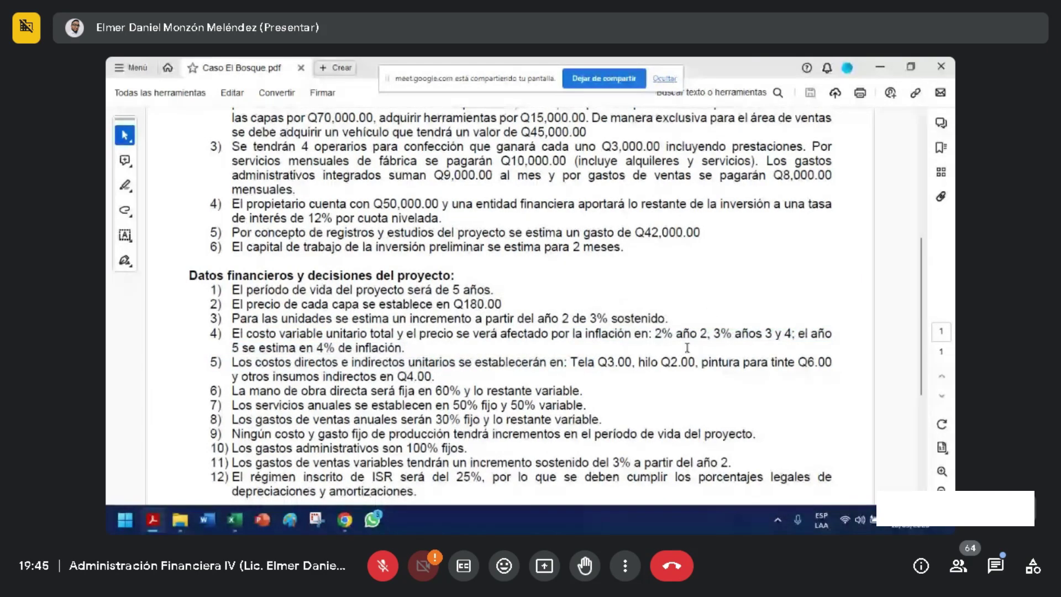
{"action": "left_click_drag", "start_coordinate": [714, 333], "coordinate": [789, 338]}
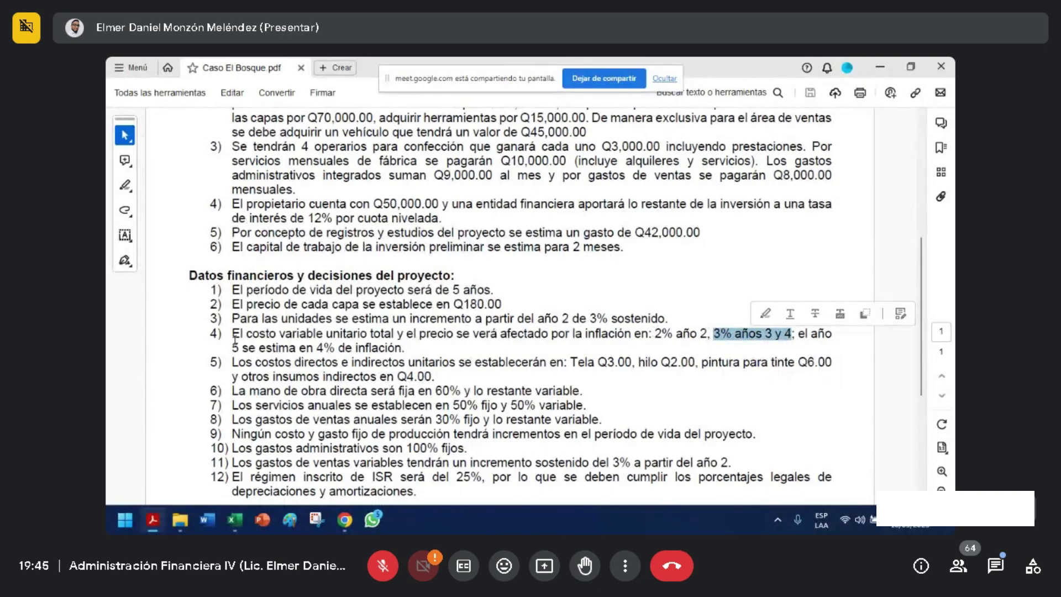
{"action": "left_click_drag", "start_coordinate": [238, 347], "coordinate": [402, 348]}
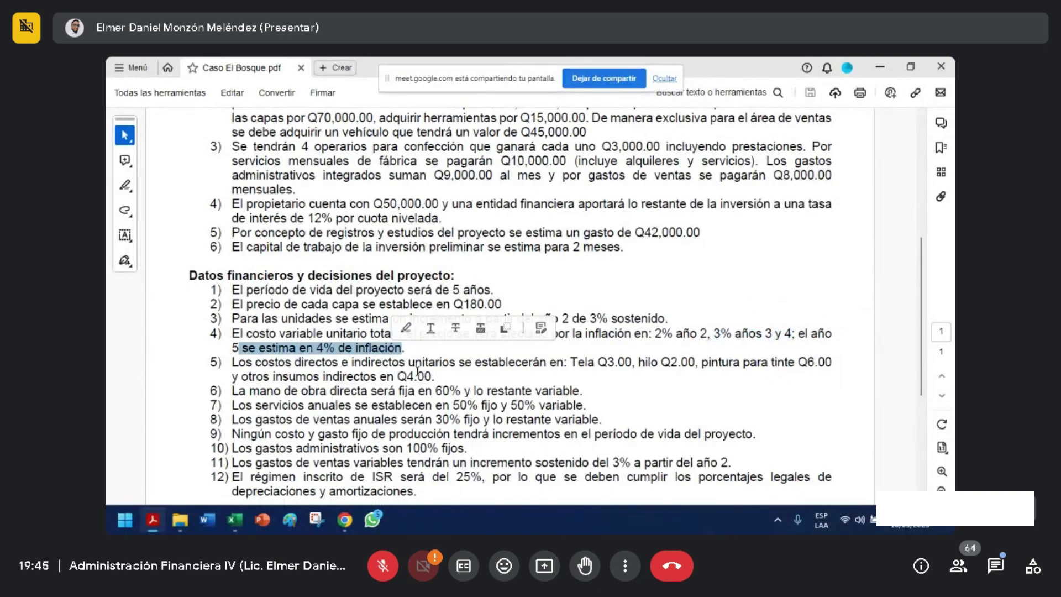
{"action": "scroll", "coordinate": [417, 373], "scroll_direction": "down", "scroll_amount": 5}
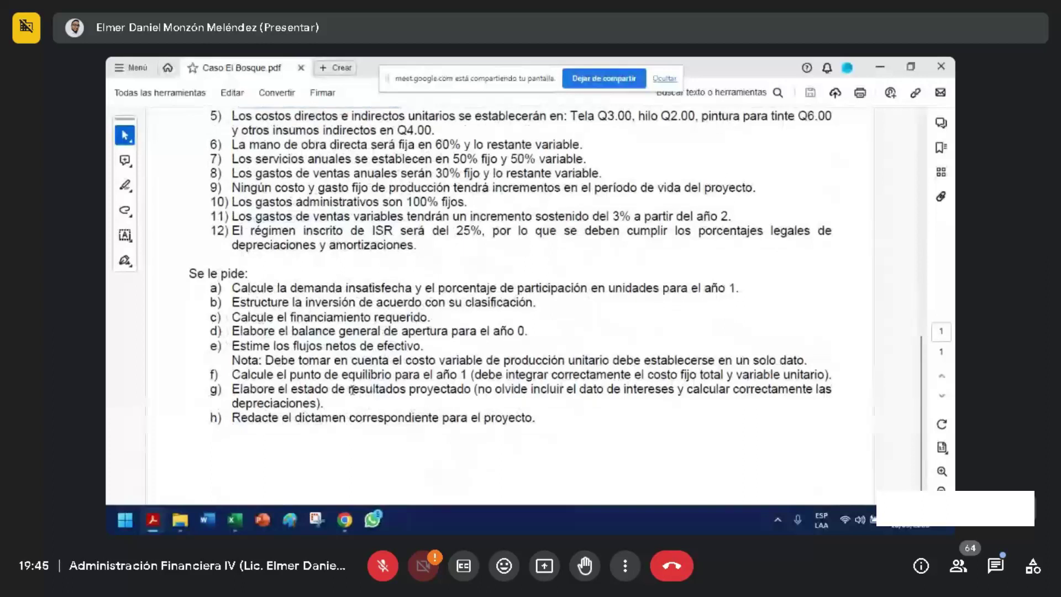
{"action": "left_click_drag", "start_coordinate": [231, 361], "coordinate": [805, 359]}
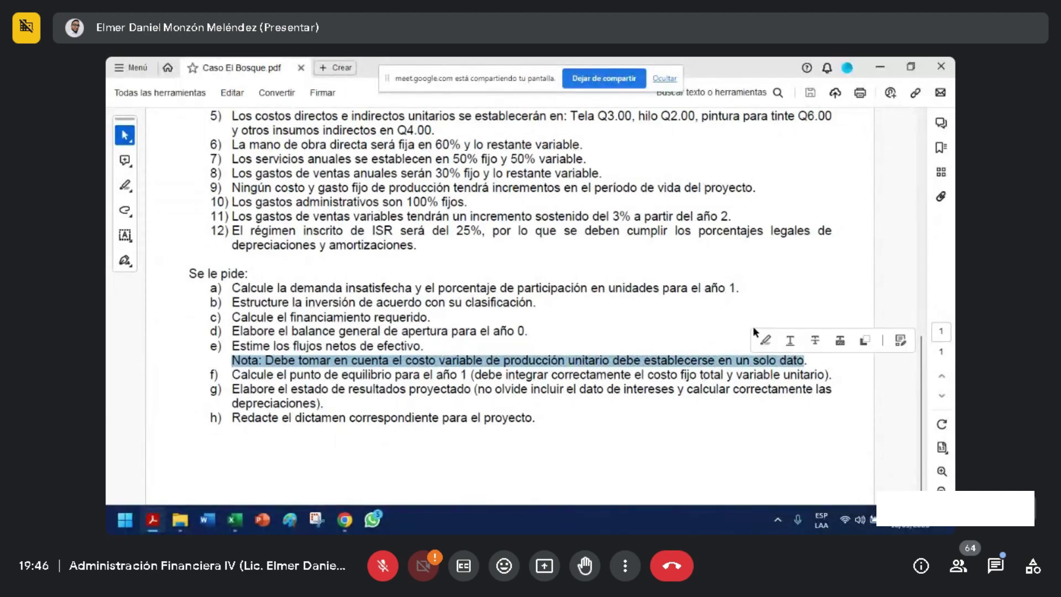
- Return to the Flujos de efectivo sheet in Excel and fill the empty cell G46 with yellow
{"action": "key", "text": "alt+Tab"}
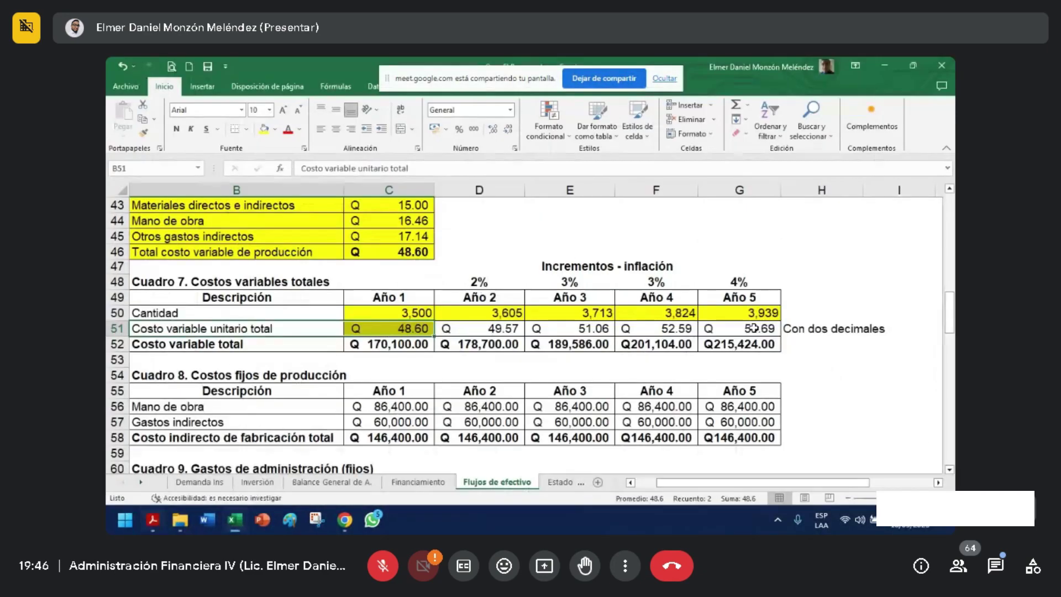
{"action": "key", "text": "Right"}
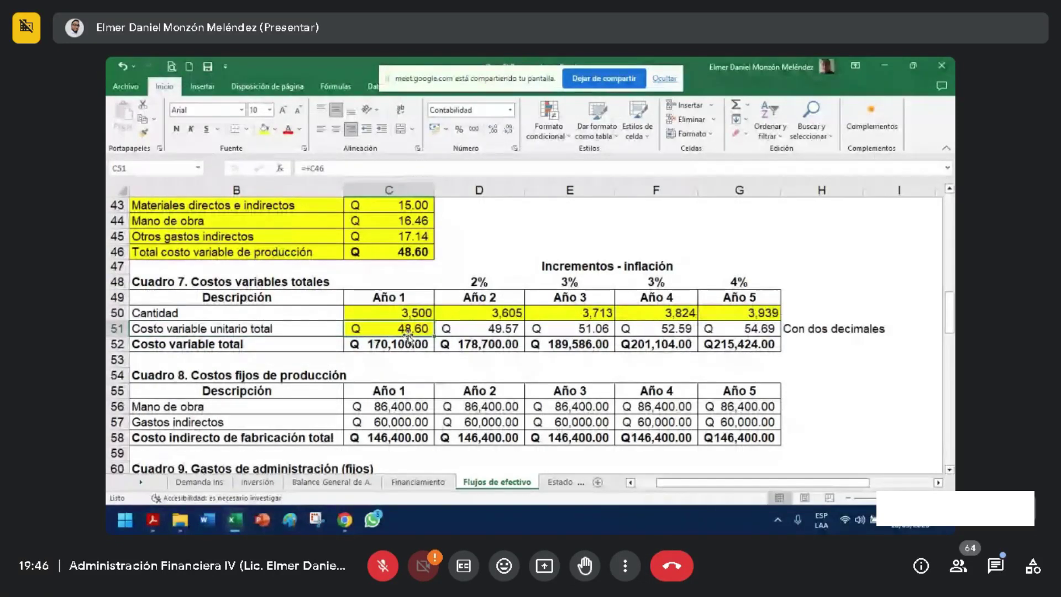
{"action": "left_click", "coordinate": [754, 252]}
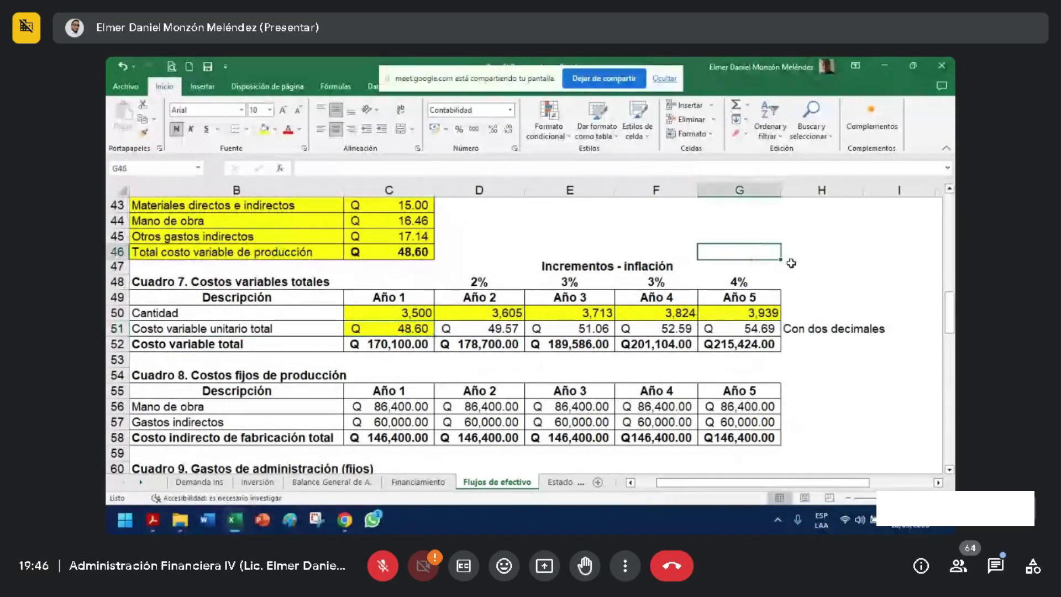
{"action": "left_click", "coordinate": [264, 129]}
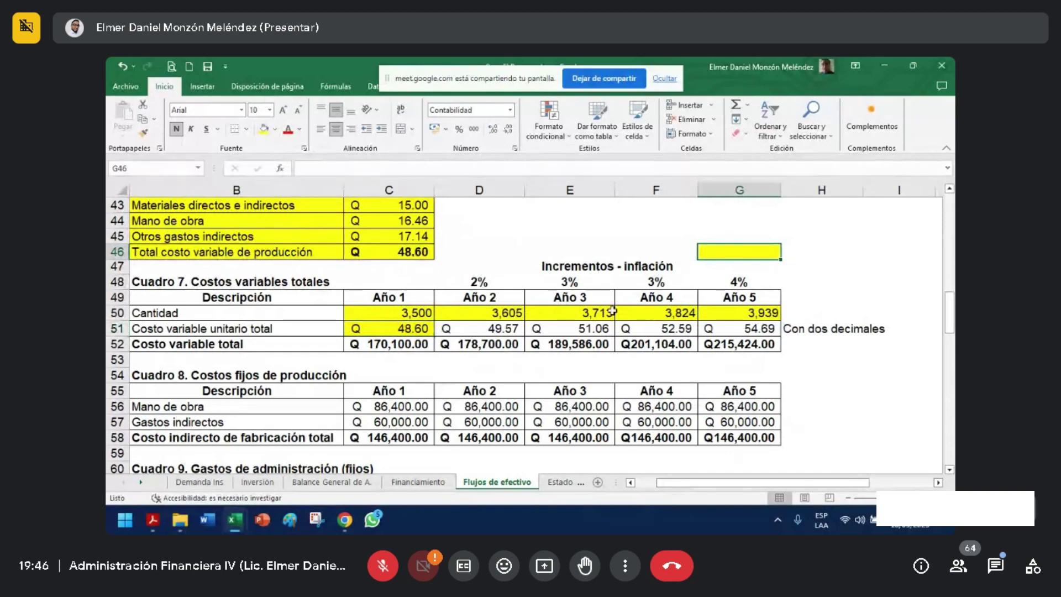
- Enter the formula =C51*(1+D48) in G46 to calculate the Año 2 unit variable cost, and check it against D51
{"action": "type", "text": "="}
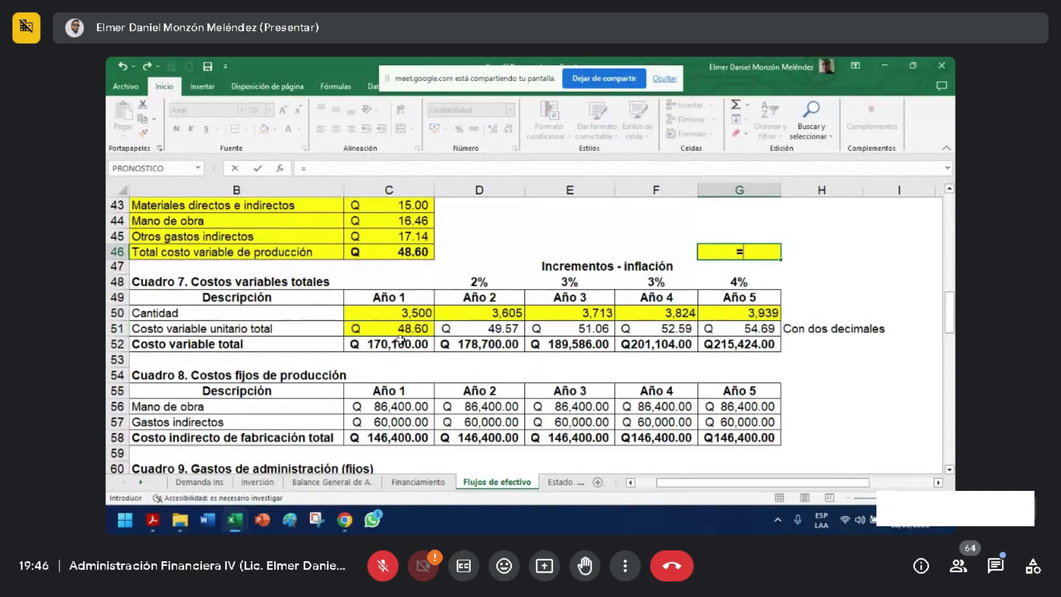
{"action": "left_click", "coordinate": [402, 333]}
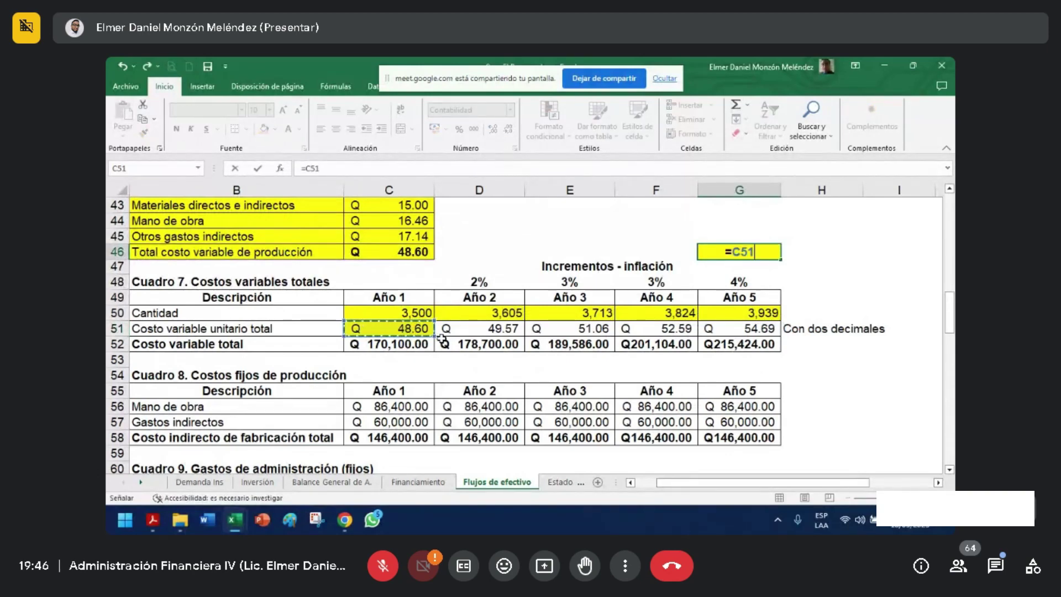
{"action": "type", "text": "*1+"}
{"action": "left_click", "coordinate": [488, 283]}
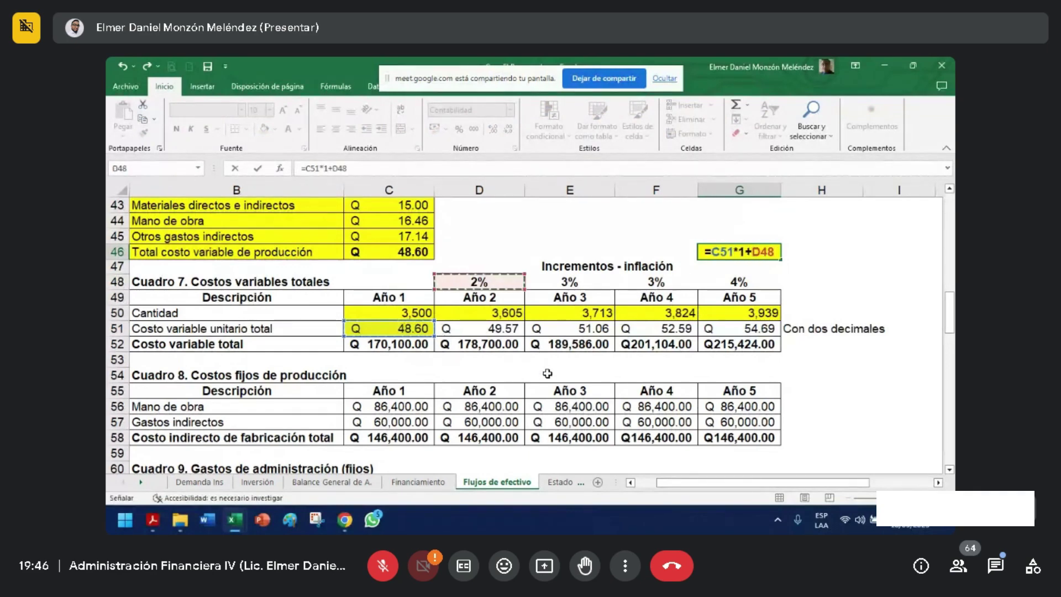
{"action": "type", "text": ")"}
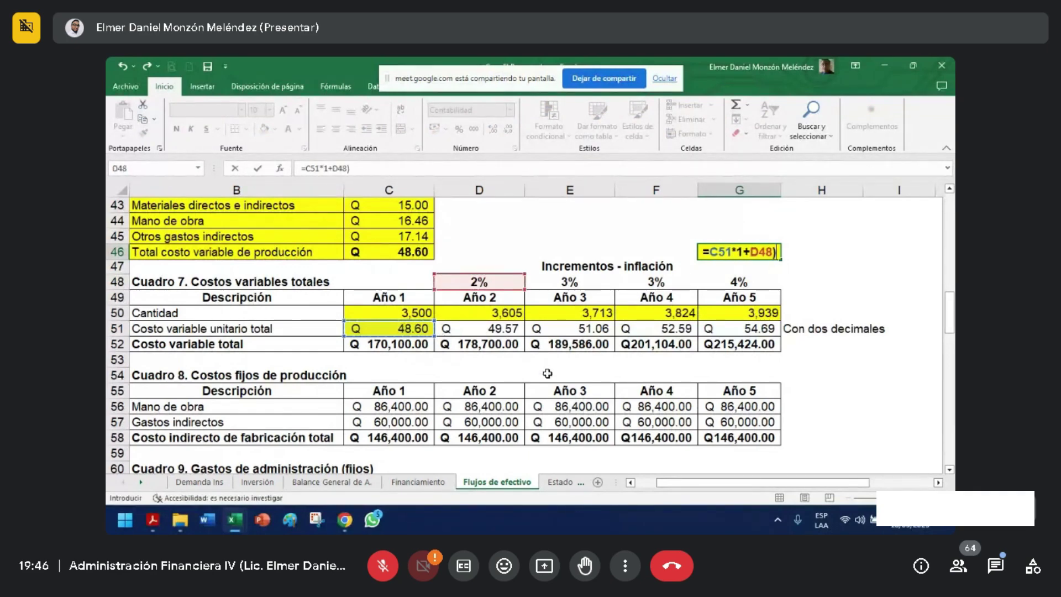
{"action": "double_click", "coordinate": [741, 252]}
{"action": "type", "text": "(1"}
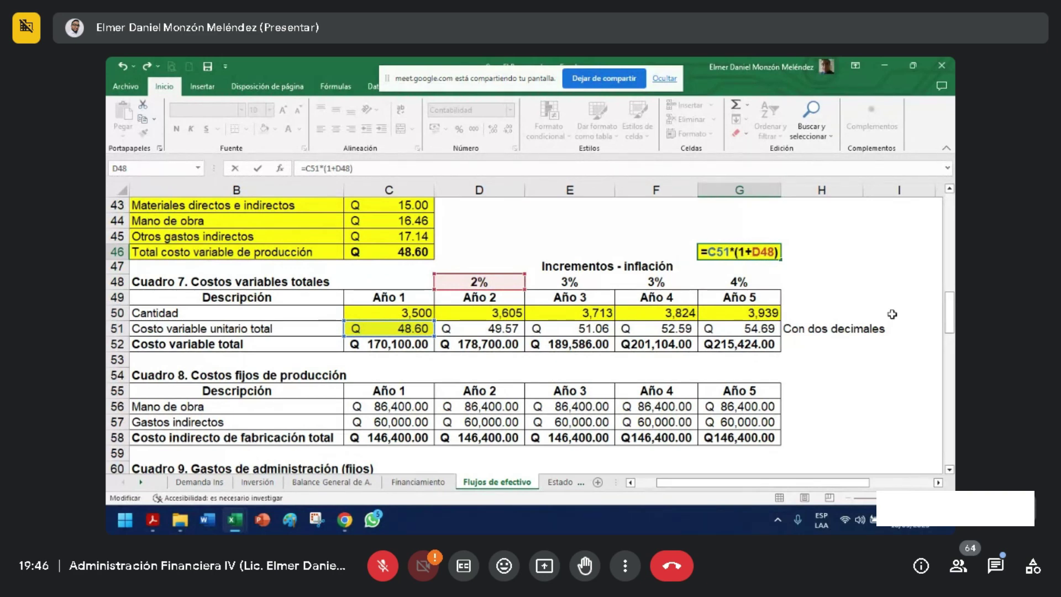
{"action": "key", "text": "Return"}
{"action": "left_click", "coordinate": [514, 328]}
{"action": "left_click", "coordinate": [767, 250]}
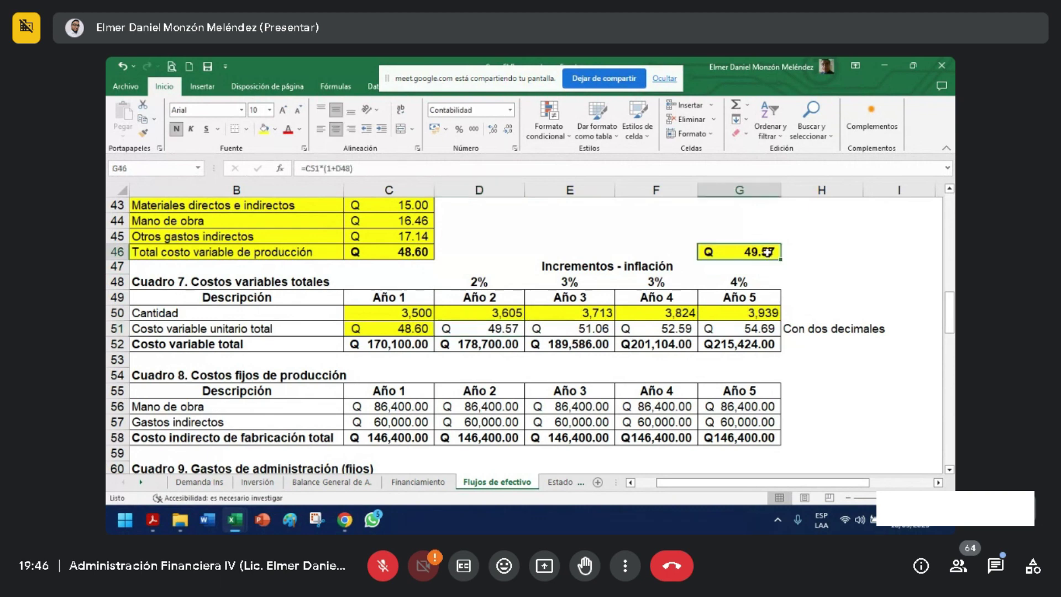
- Wrap the G46 formula in REDONDEAR with 0 decimals, as =REDONDEAR((C51*(1+D48));0)
{"action": "double_click", "coordinate": [745, 252]}
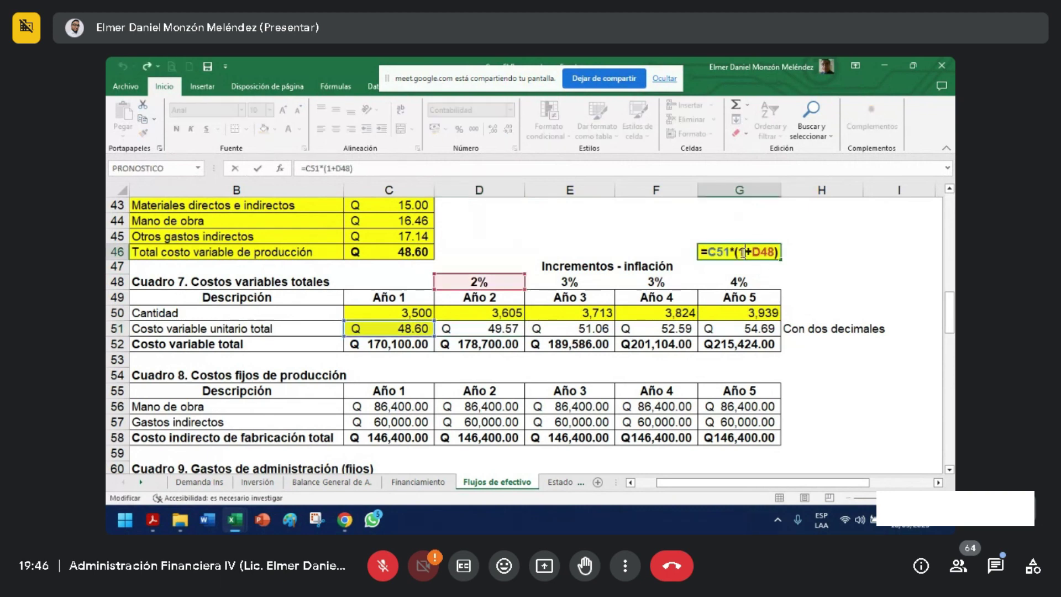
{"action": "type", "text": "redon"}
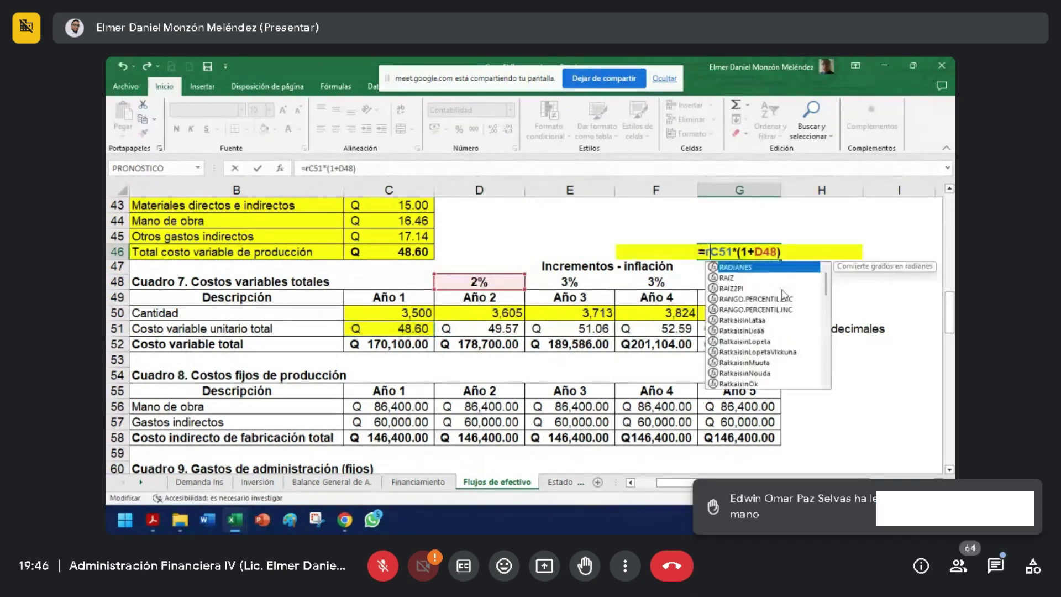
{"action": "type", "text": "dear((C51*(1+D48"}
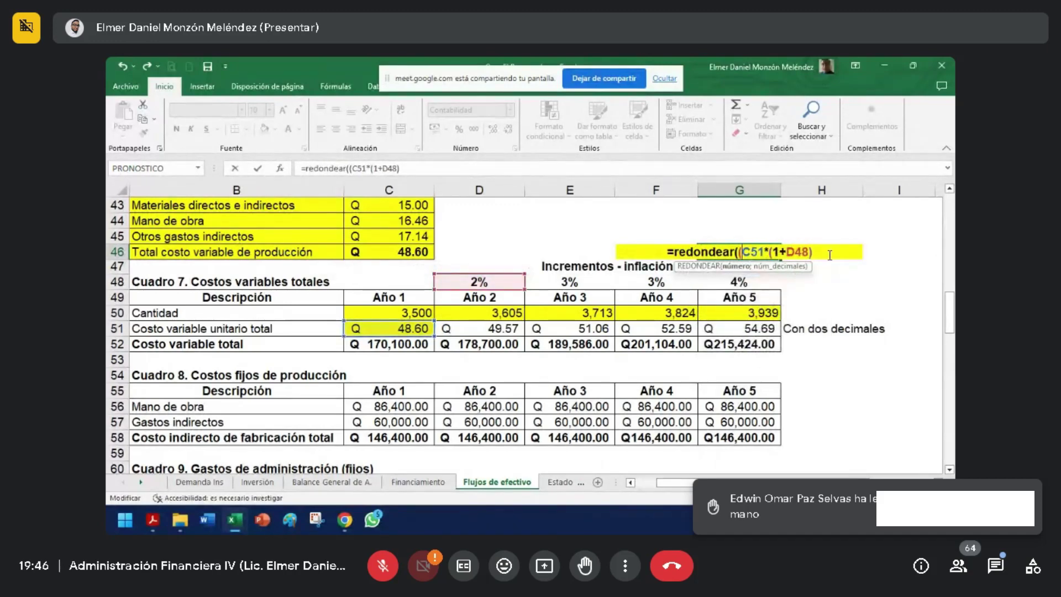
{"action": "type", "text": "));0"}
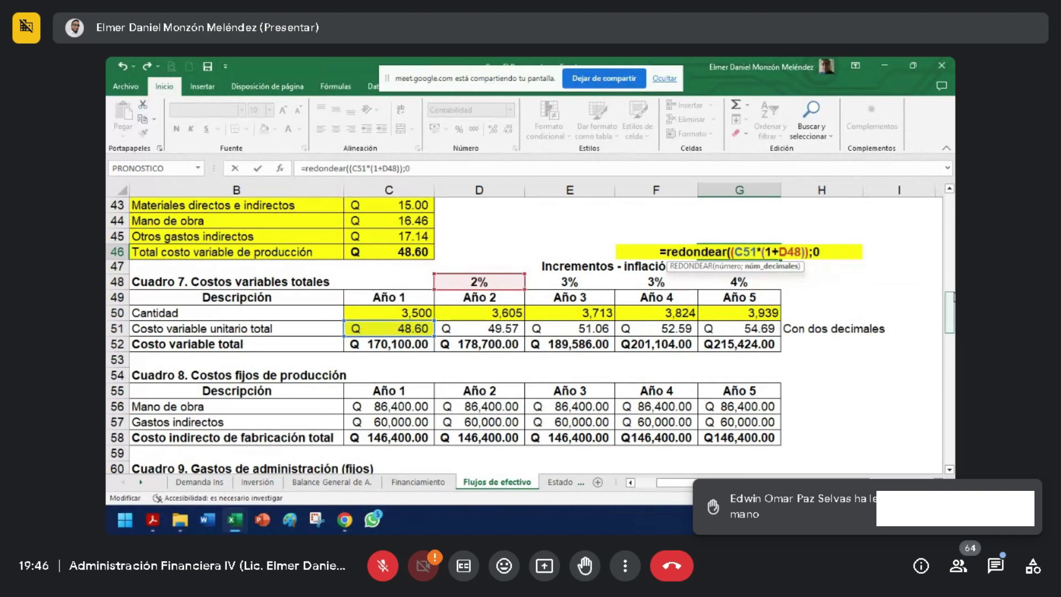
{"action": "key", "text": "Return"}
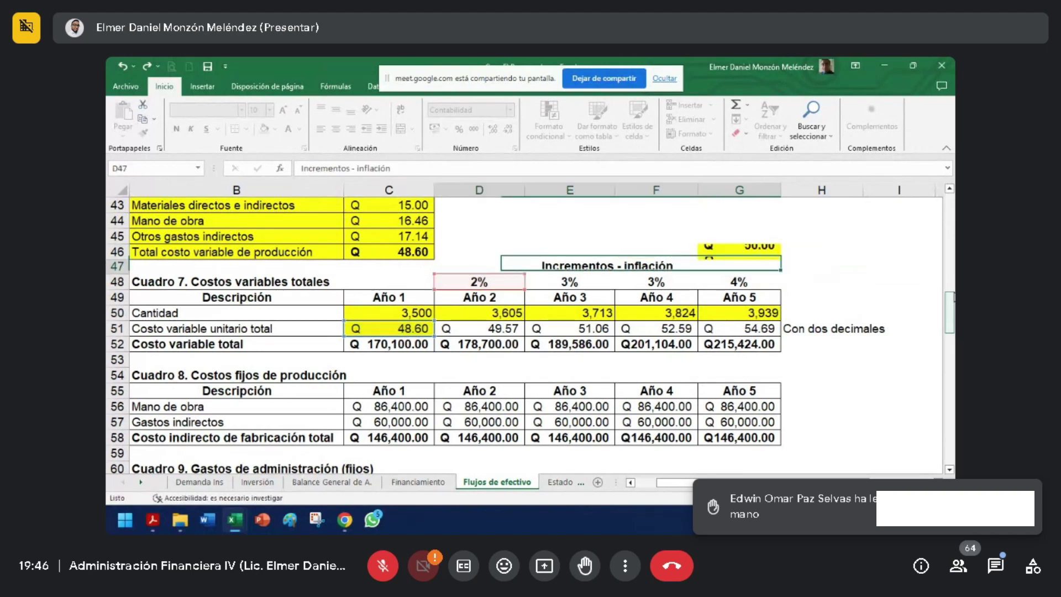
- Change the number of decimals in the G46 REDONDEAR formula to 2
{"action": "left_click", "coordinate": [760, 251]}
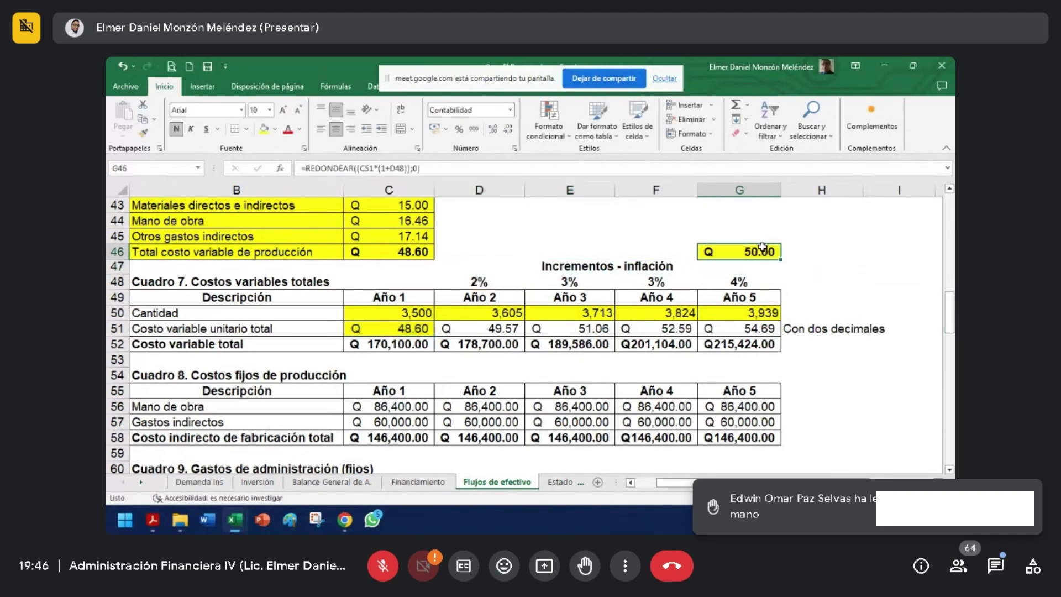
{"action": "double_click", "coordinate": [764, 251]}
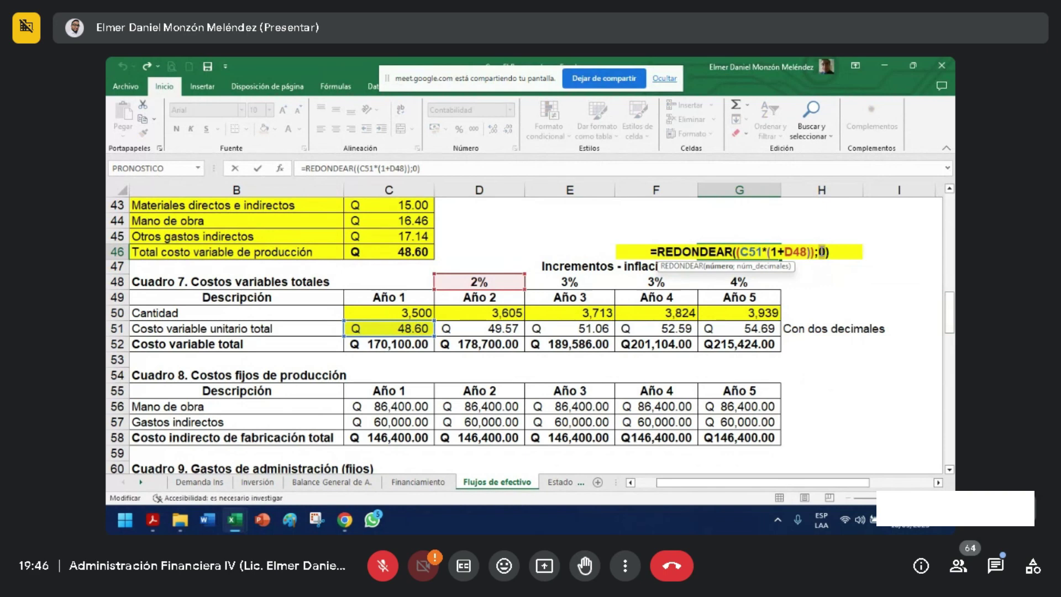
{"action": "type", "text": "2"}
{"action": "key", "text": "Return"}
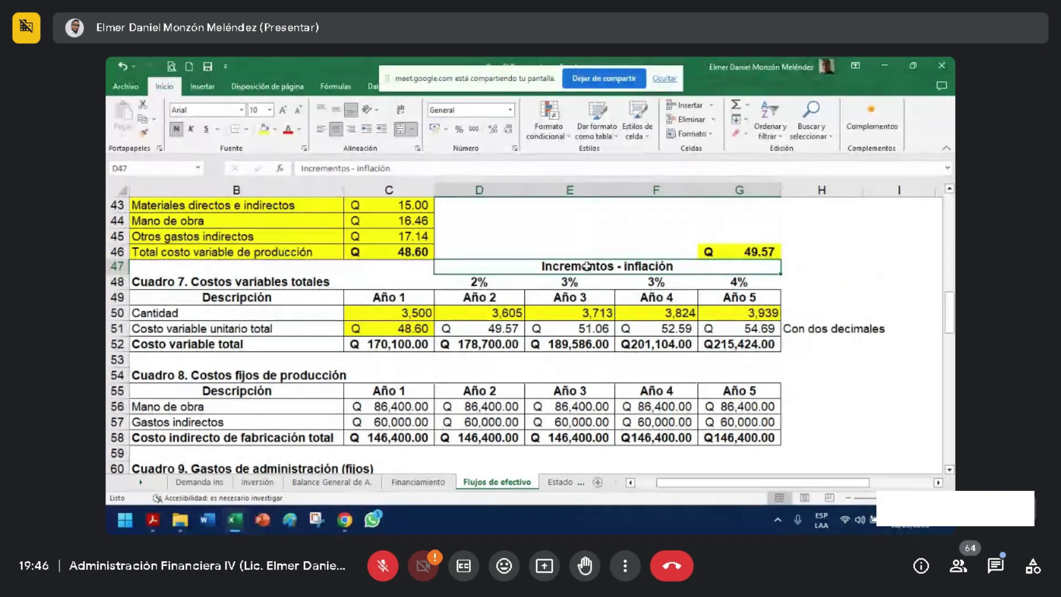
- Review the Costo variable unitario total row of Cuadro 7 across Año 1 to Año 5
{"action": "left_click", "coordinate": [396, 209]}
{"action": "scroll", "coordinate": [590, 324], "scroll_direction": "up", "scroll_amount": 1}
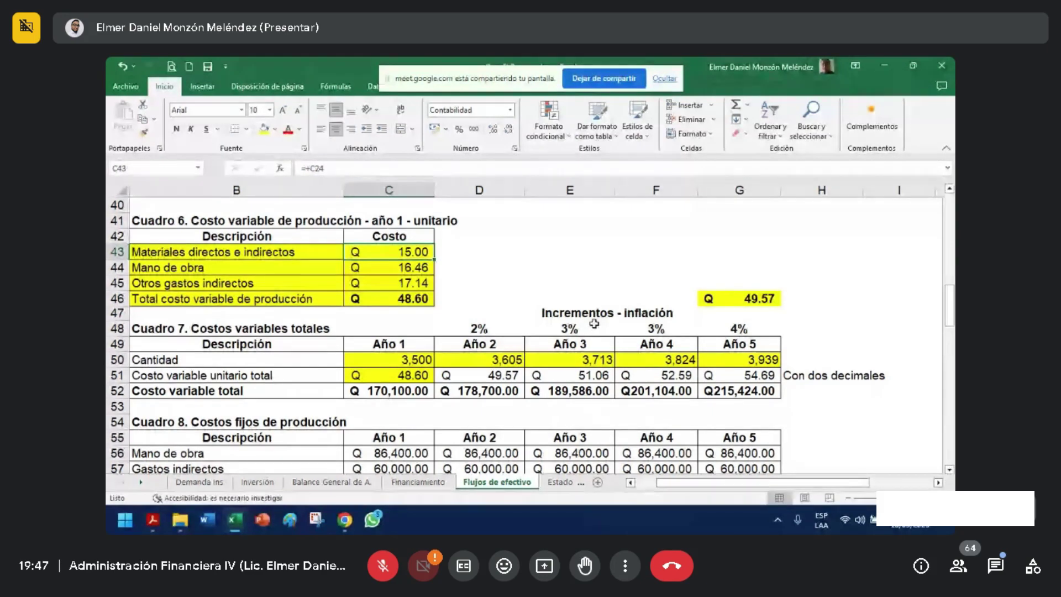
{"action": "left_click_drag", "start_coordinate": [396, 378], "coordinate": [768, 376]}
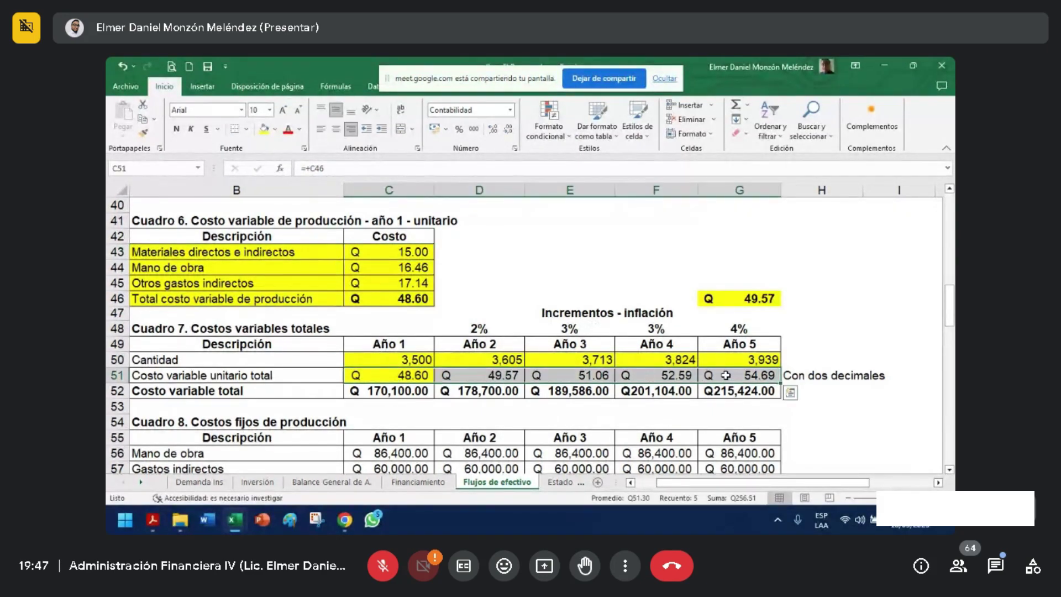
{"action": "left_click_drag", "start_coordinate": [377, 375], "coordinate": [732, 375]}
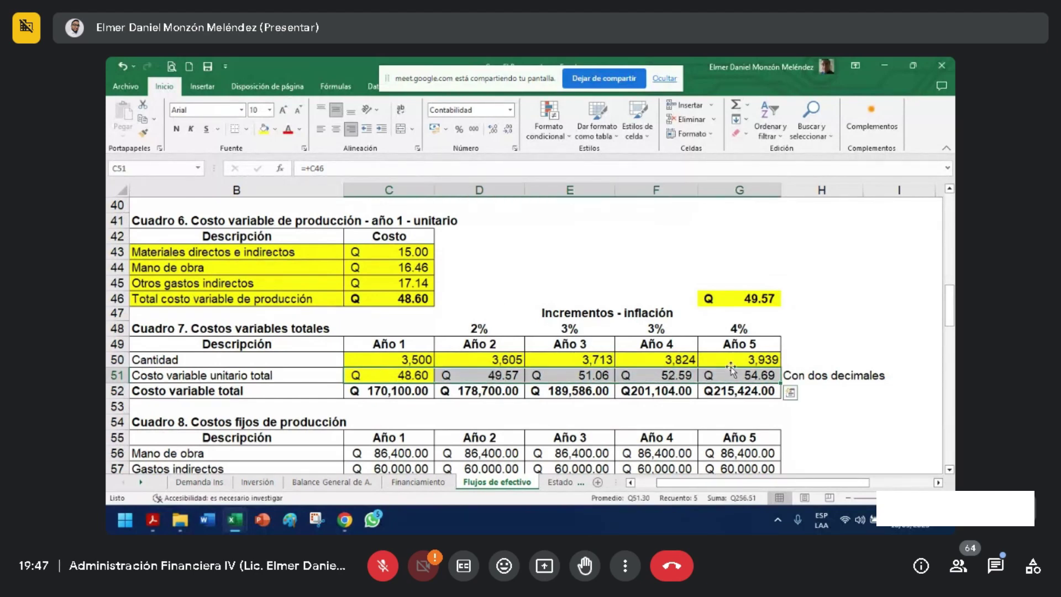
{"action": "left_click", "coordinate": [514, 375]}
- Inspect the REDONDEAR formula in G46, including its cell references and its number-of-decimals argument
{"action": "left_click", "coordinate": [760, 309]}
{"action": "double_click", "coordinate": [758, 299]}
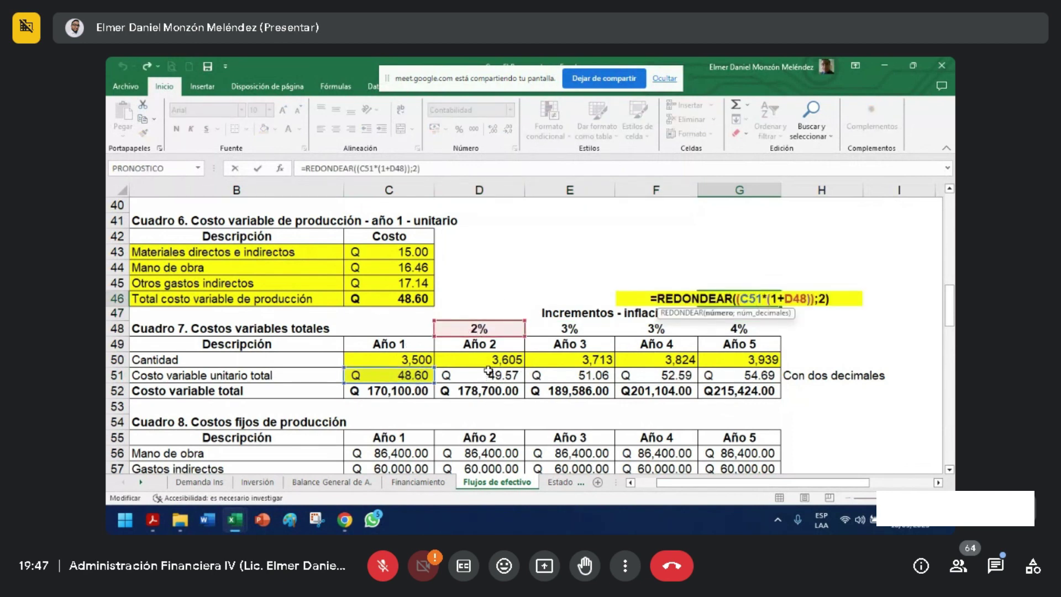
{"action": "left_click_drag", "start_coordinate": [659, 299], "coordinate": [657, 300]}
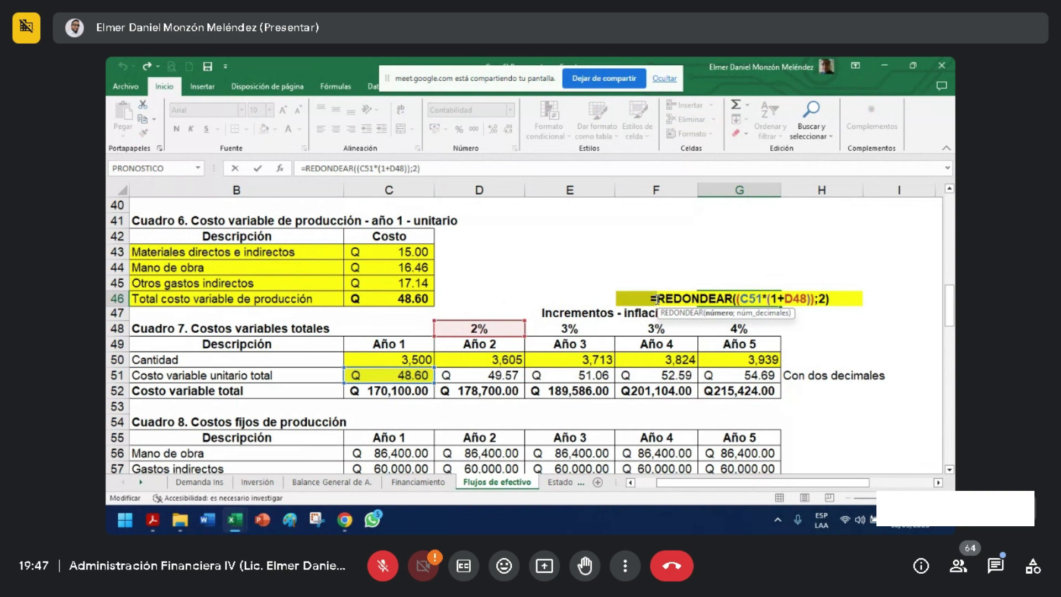
{"action": "left_click", "coordinate": [761, 301]}
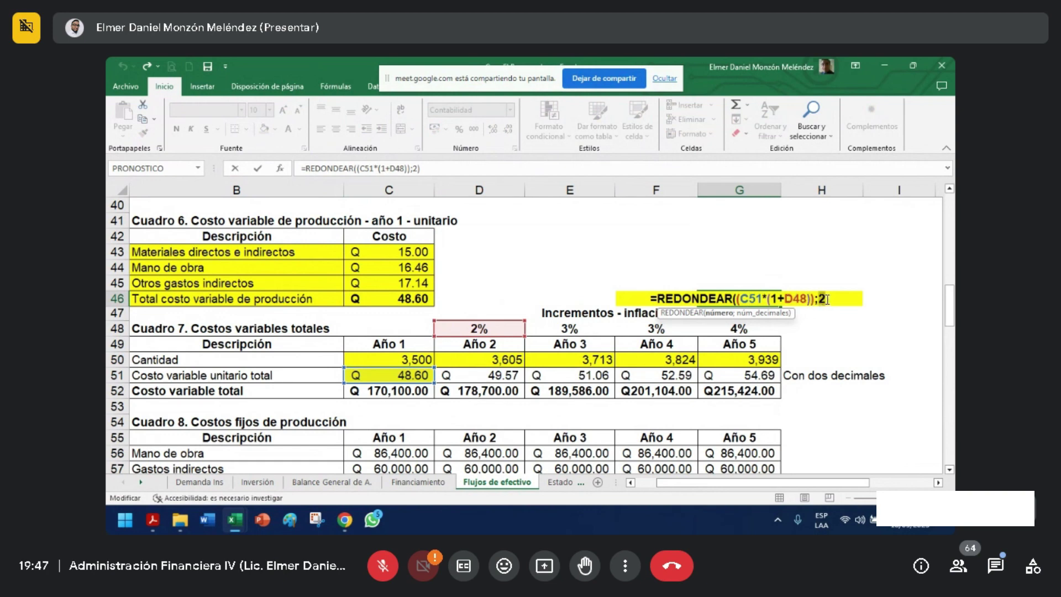
{"action": "key", "text": "Return"}
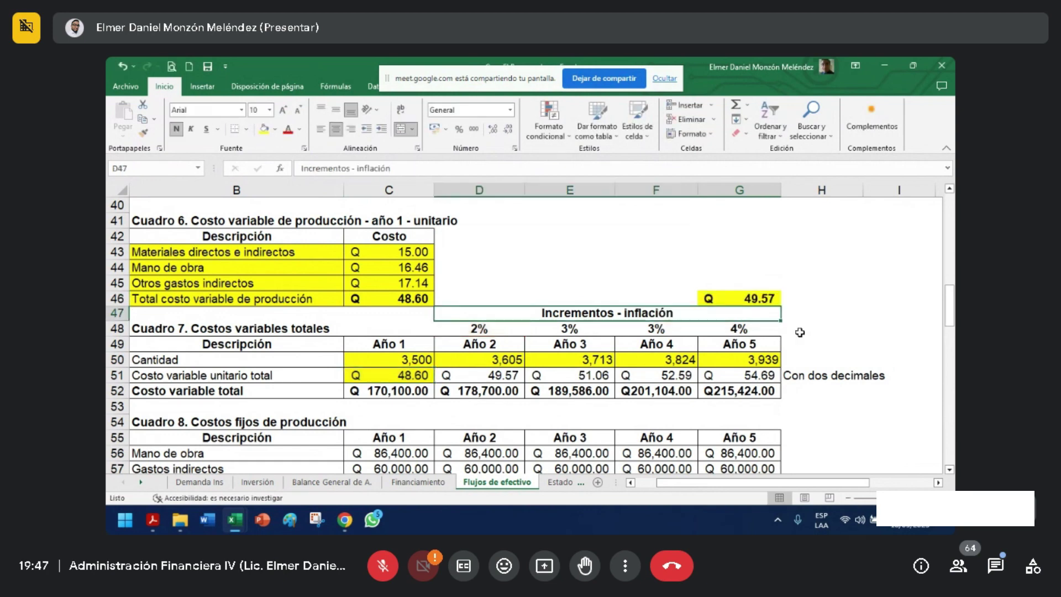
{"action": "double_click", "coordinate": [773, 299]}
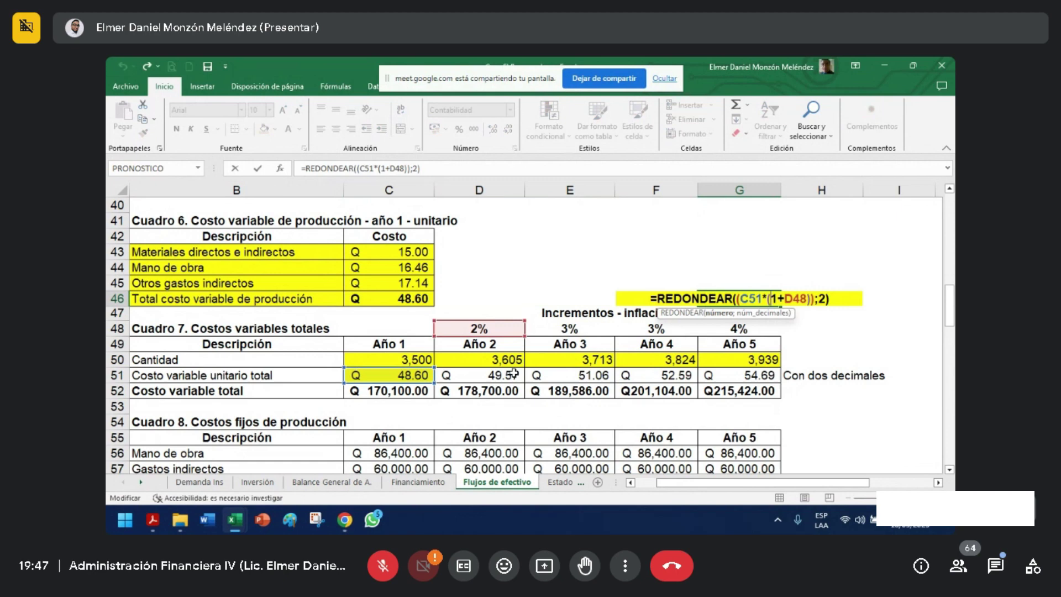
{"action": "key", "text": "Escape"}
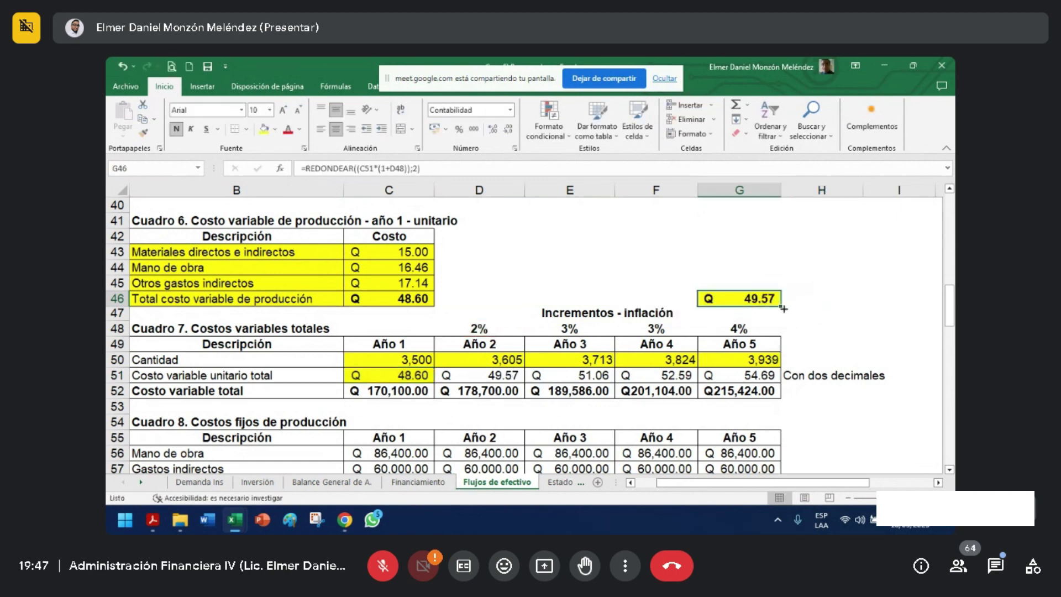
{"action": "left_click_drag", "start_coordinate": [782, 306], "coordinate": [749, 303]}
{"action": "double_click", "coordinate": [749, 303]}
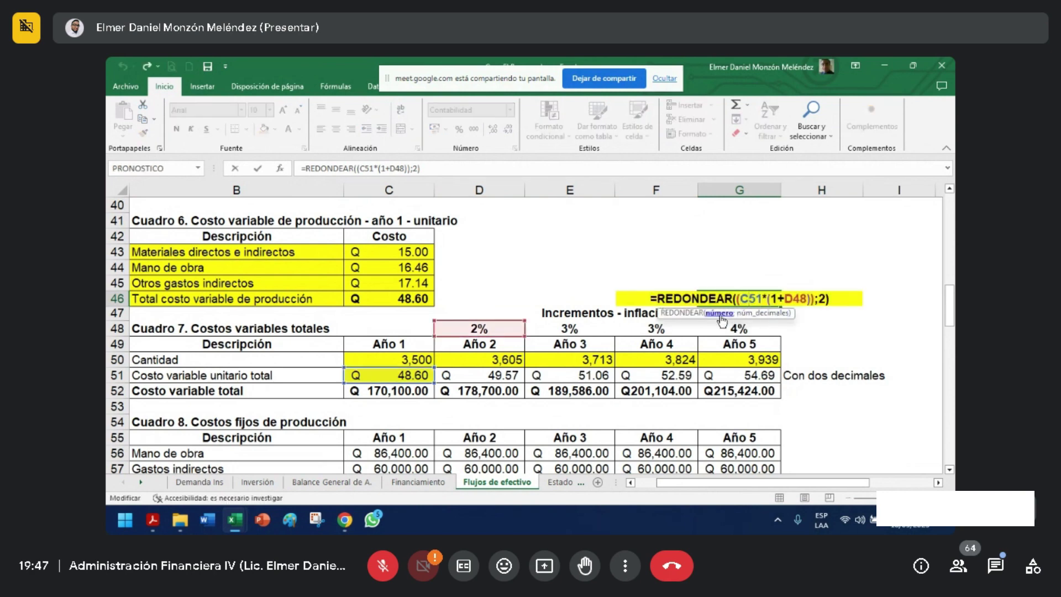
{"action": "key", "text": "Escape"}
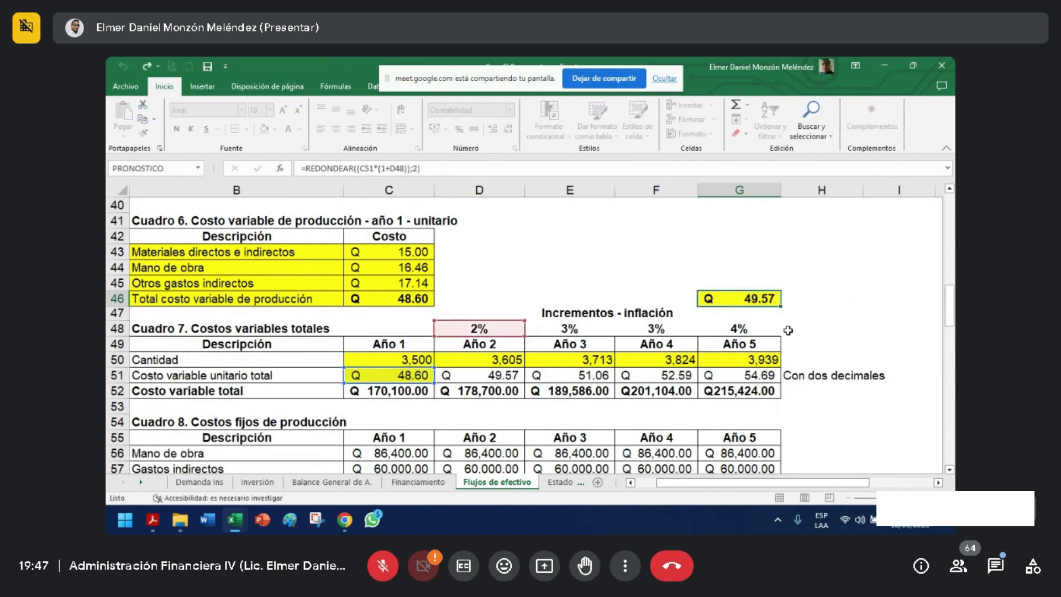
- Copy the G46 formula across to H46 and I46, checking the cell references in each copy
{"action": "left_click_drag", "start_coordinate": [784, 307], "coordinate": [830, 305]}
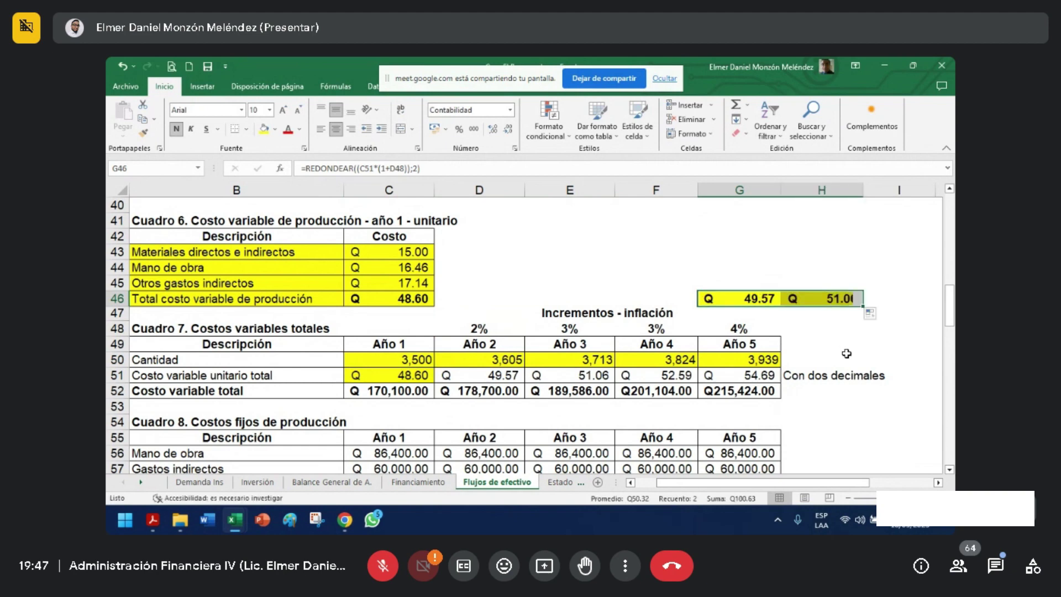
{"action": "double_click", "coordinate": [830, 301]}
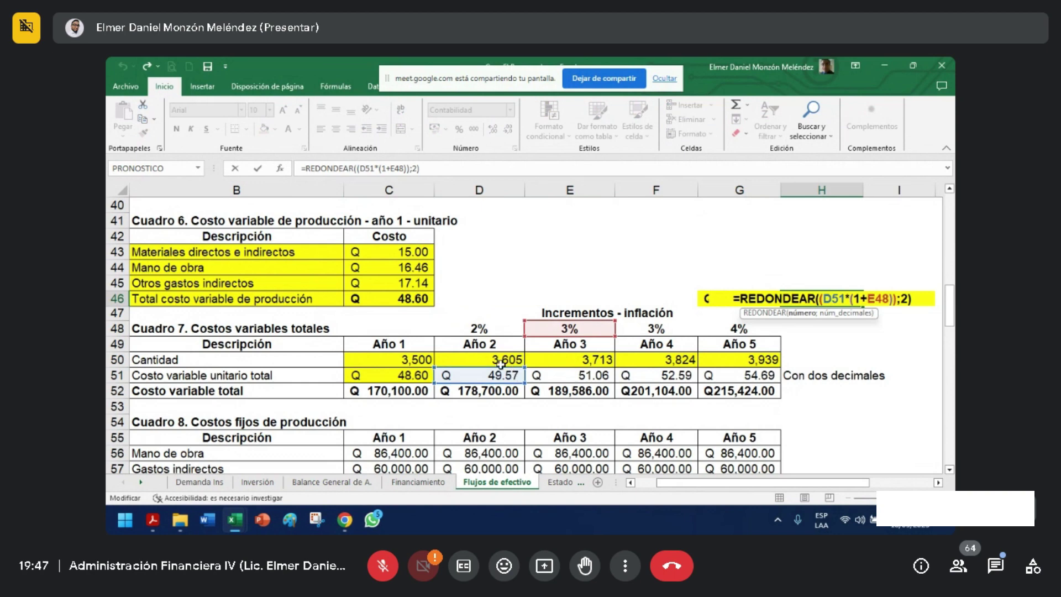
{"action": "key", "text": "Escape"}
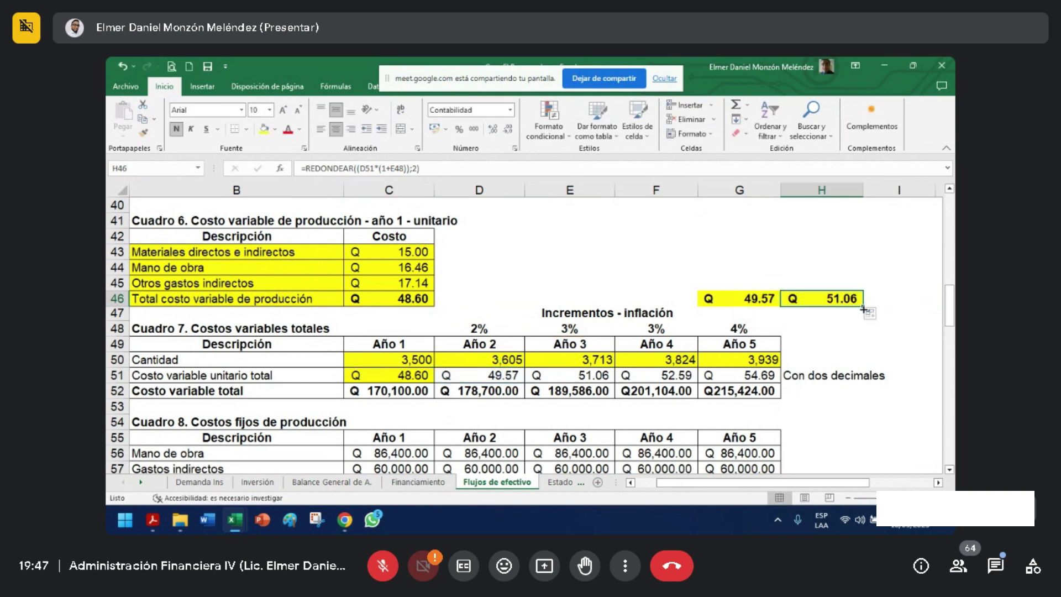
{"action": "left_click_drag", "start_coordinate": [864, 307], "coordinate": [906, 303]}
{"action": "double_click", "coordinate": [900, 298]}
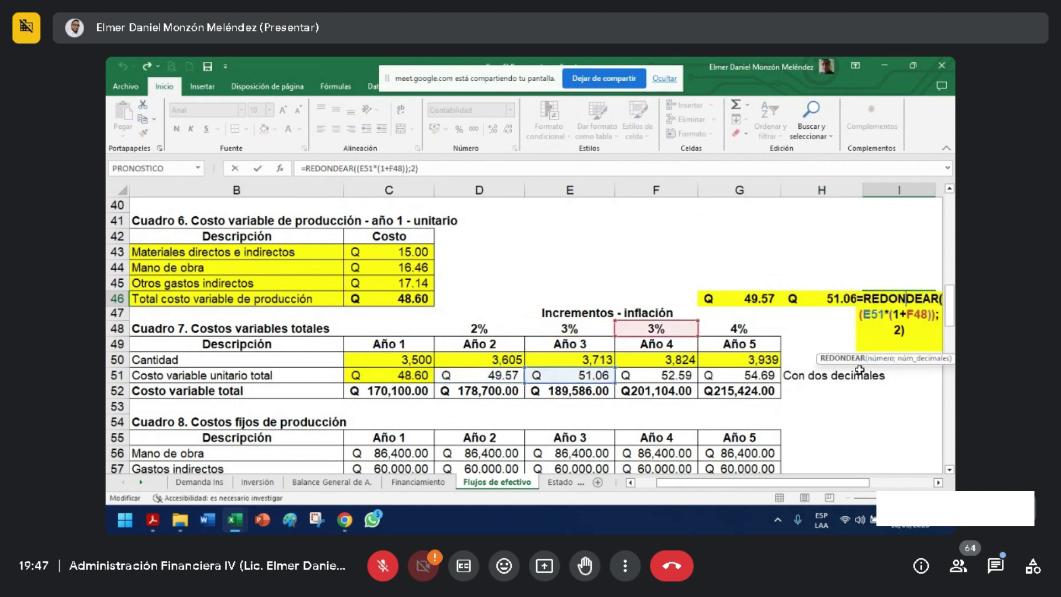
{"action": "key", "text": "Escape"}
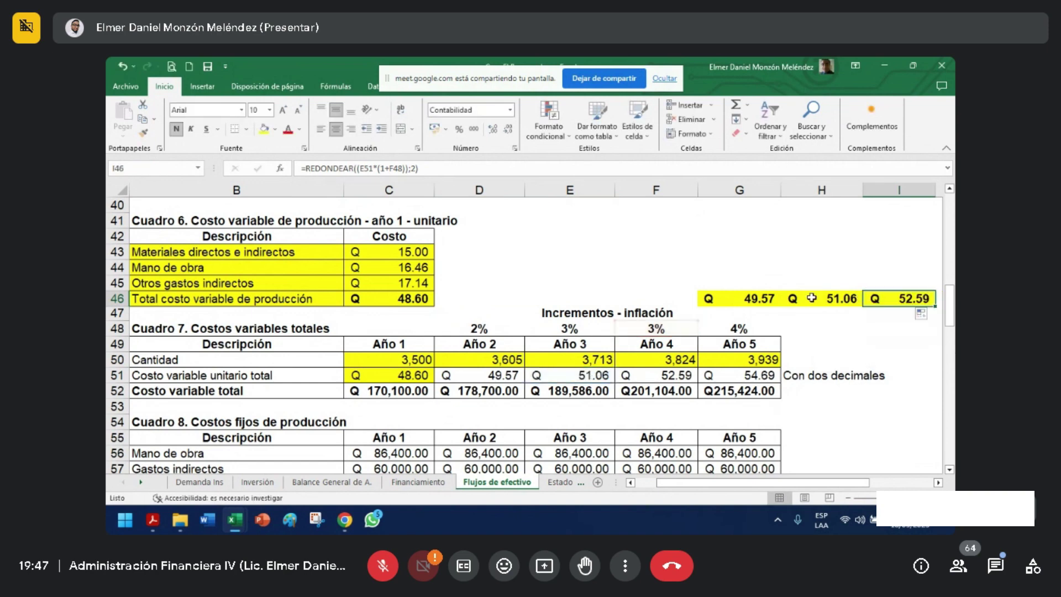
- Compare the trial calculations in G46:I46 with the unit variable costs in D51:G51 and the adjacent decimals note
{"action": "left_click_drag", "start_coordinate": [756, 304], "coordinate": [935, 299]}
{"action": "left_click_drag", "start_coordinate": [475, 375], "coordinate": [764, 366]}
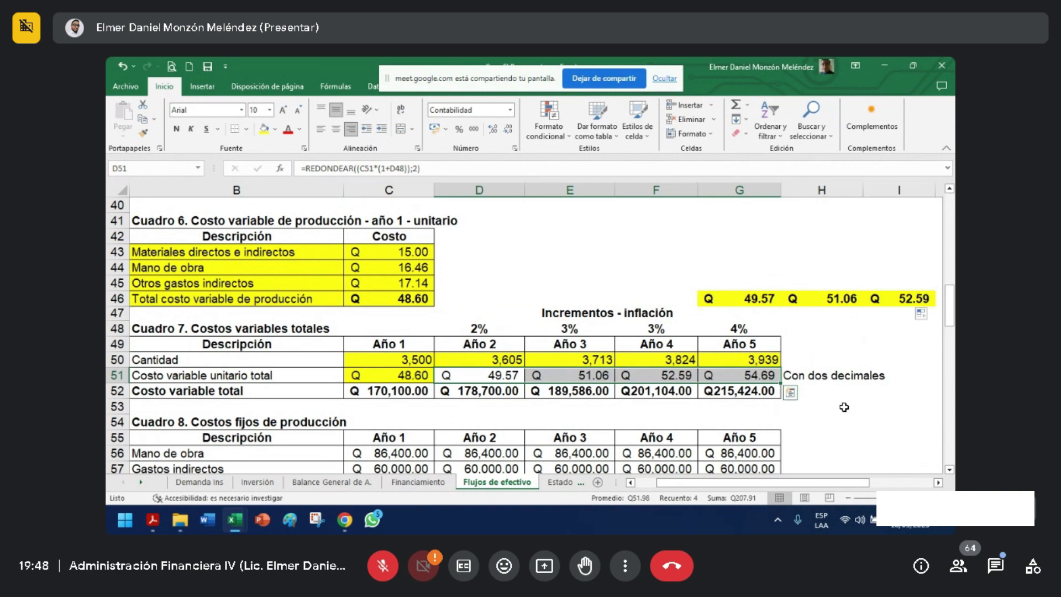
{"action": "left_click_drag", "start_coordinate": [795, 380], "coordinate": [929, 377]}
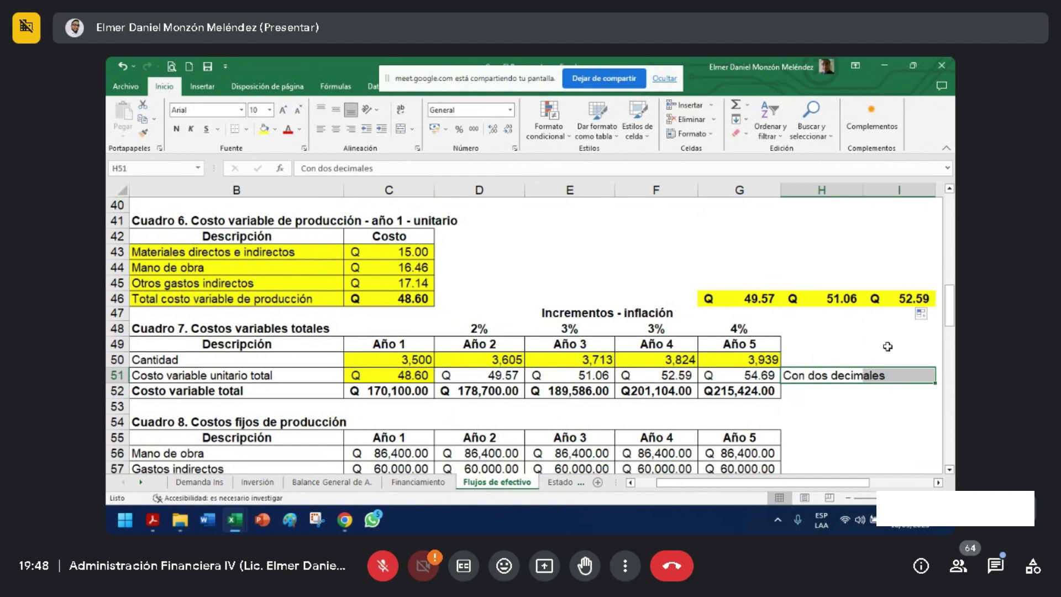
- Clear all contents and formatting from the trial calculation range G45:I46
{"action": "left_click_drag", "start_coordinate": [719, 289], "coordinate": [914, 298]}
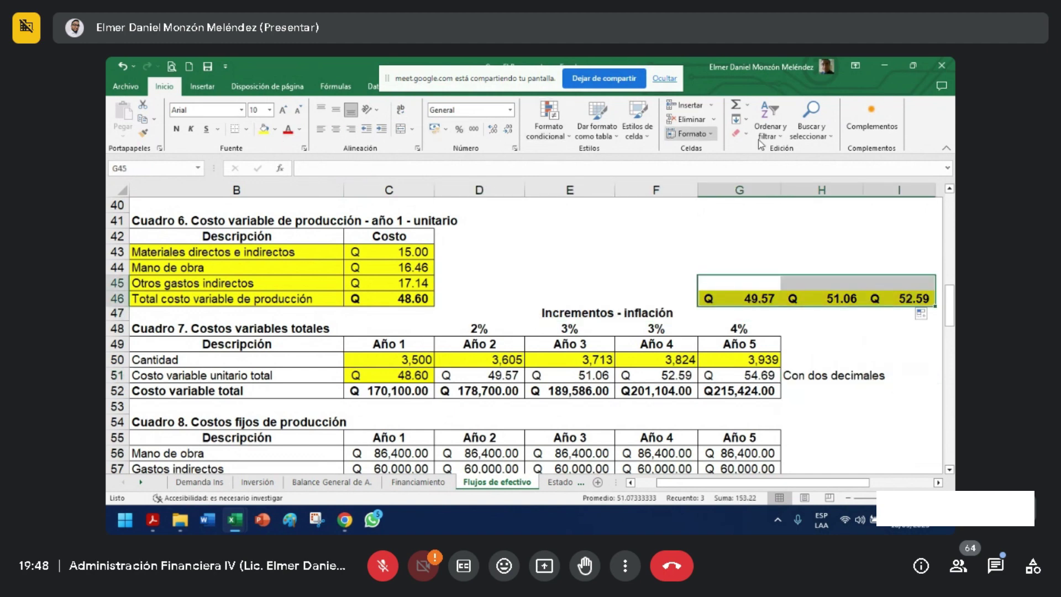
{"action": "left_click", "coordinate": [741, 134]}
{"action": "left_click", "coordinate": [769, 150]}
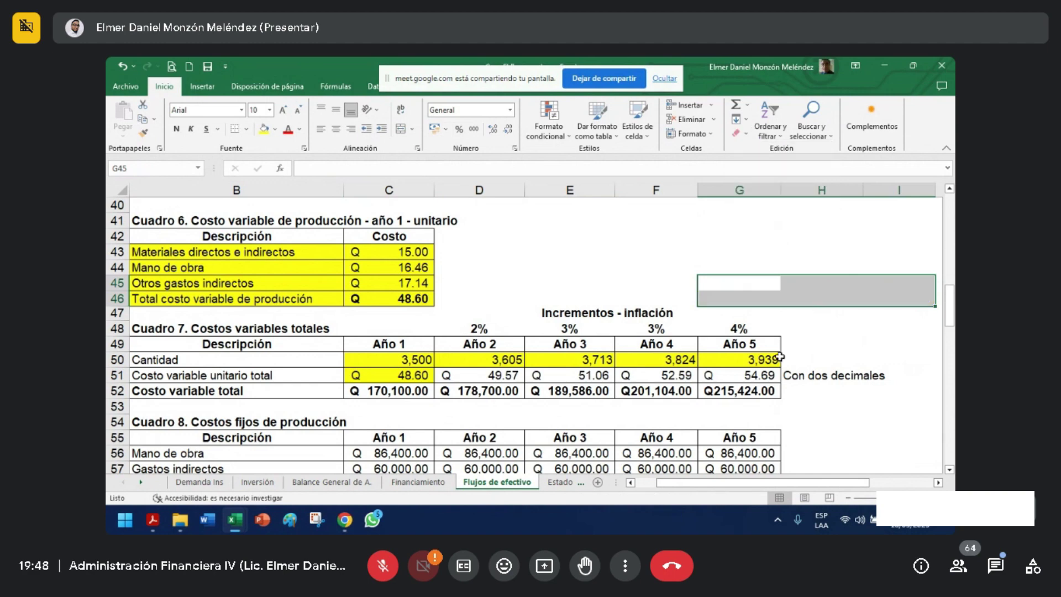
- Examine how the Año 1 Costo variable total in C52 multiplies quantity by unit cost and rounds the result
{"action": "left_click", "coordinate": [467, 375]}
{"action": "left_click_drag", "start_coordinate": [400, 381], "coordinate": [735, 378]}
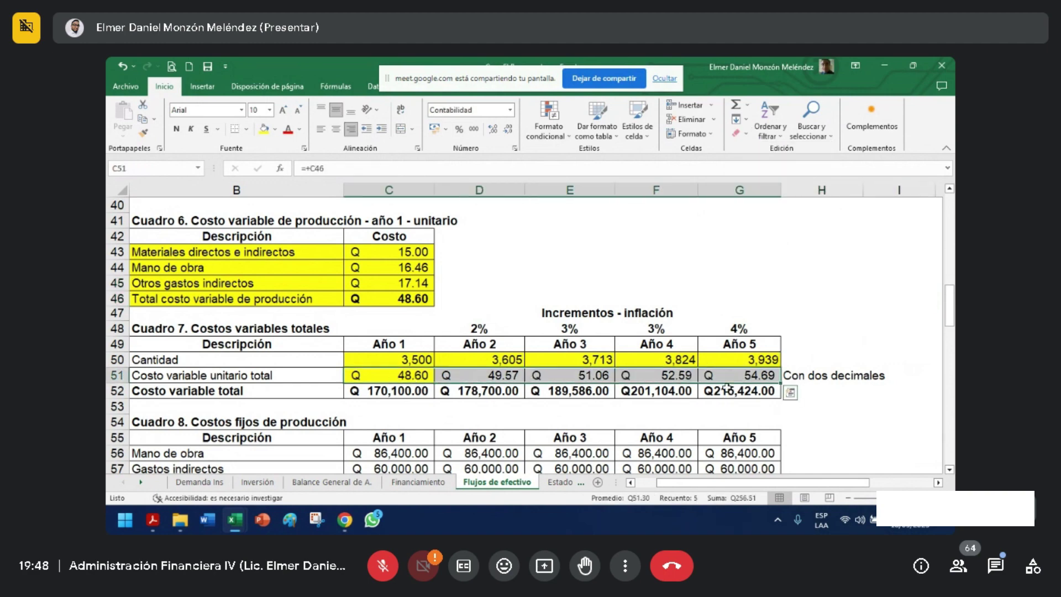
{"action": "double_click", "coordinate": [422, 391]}
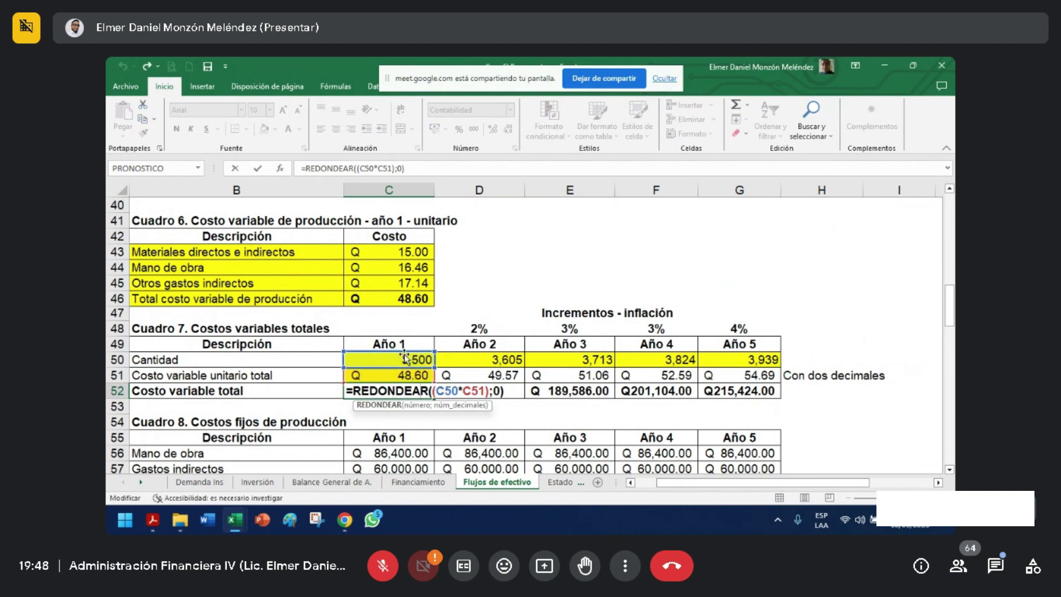
{"action": "key", "text": "ctrl+Return"}
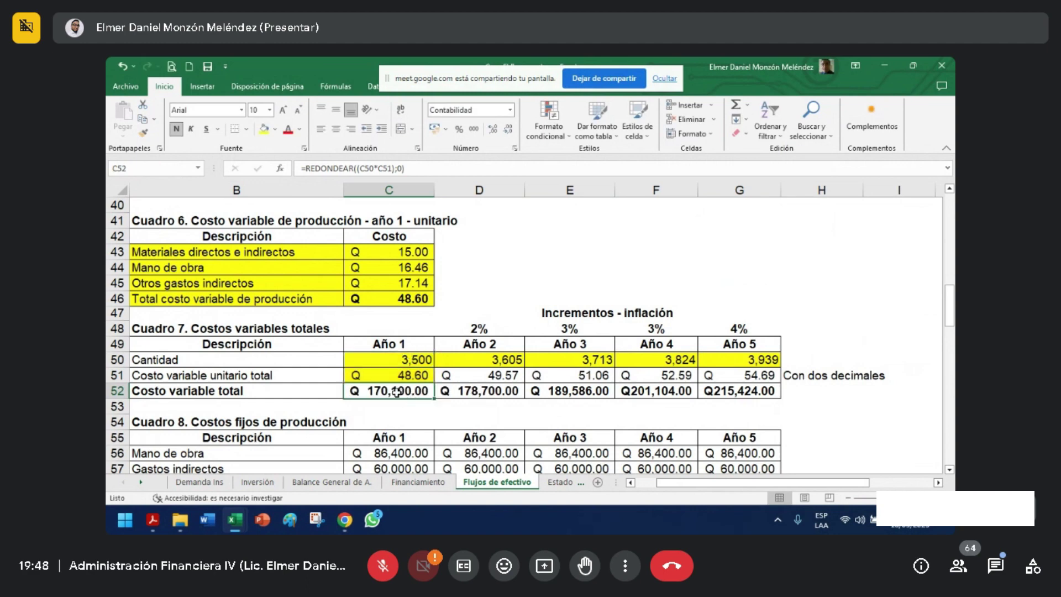
{"action": "double_click", "coordinate": [396, 391]}
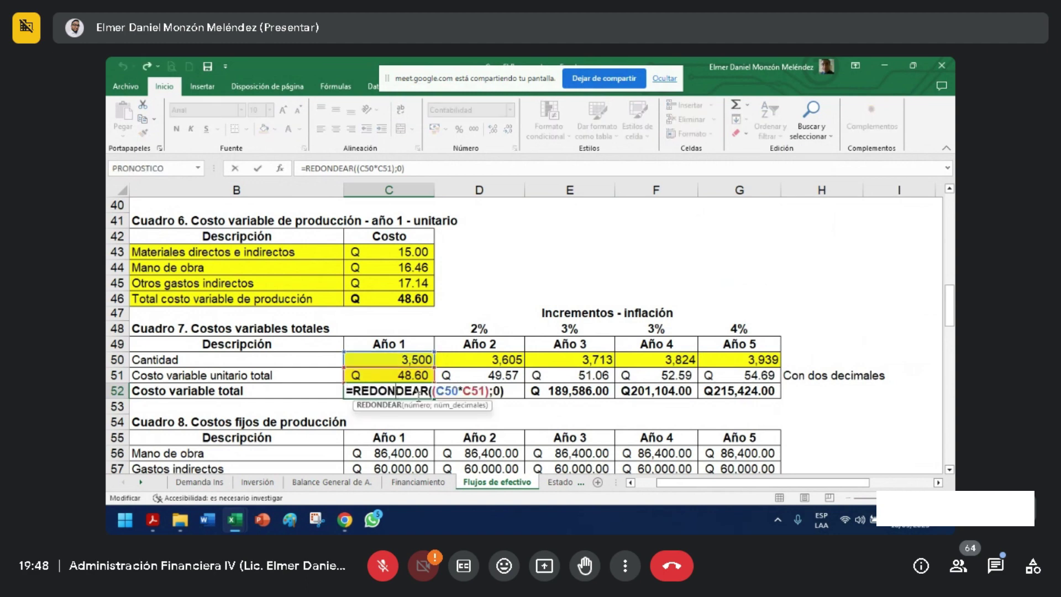
{"action": "double_click", "coordinate": [497, 392]}
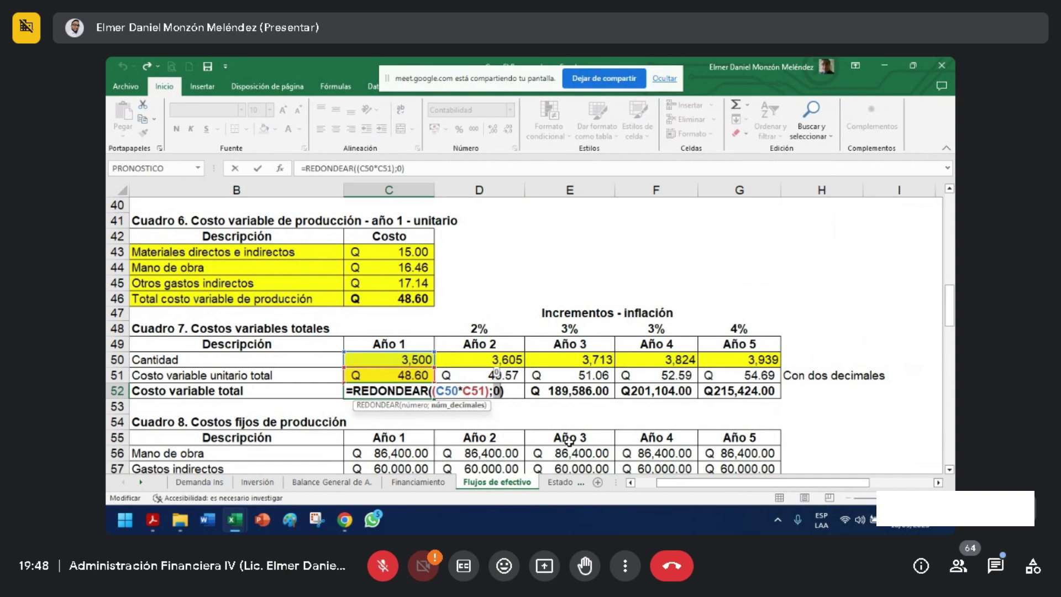
{"action": "key", "text": "Return"}
{"action": "left_click", "coordinate": [386, 390]}
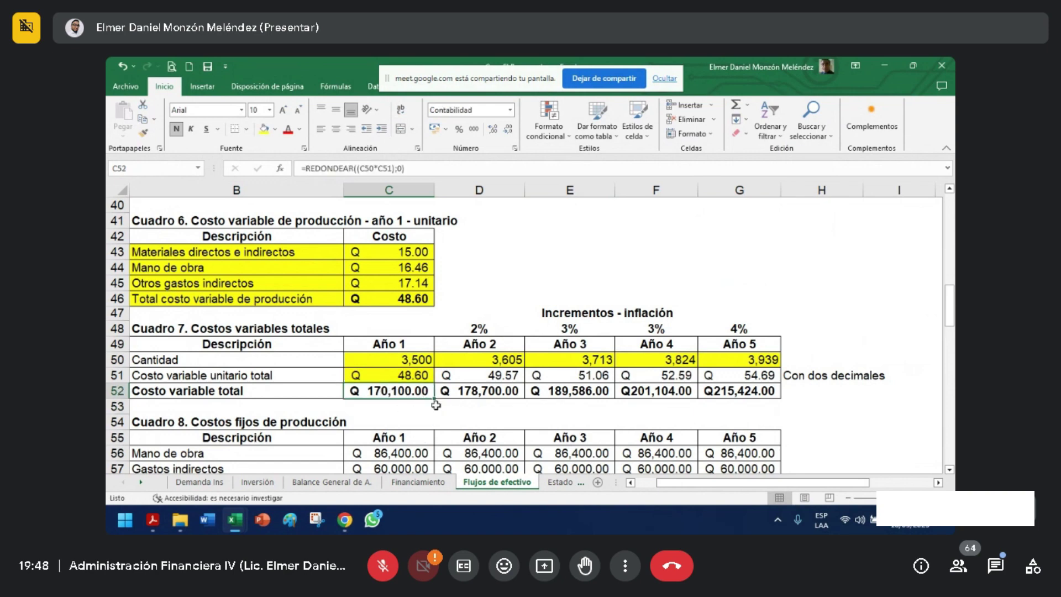
- Check the Costo variable total formulas in D52 through G52 for Año 2 to Año 5
{"action": "double_click", "coordinate": [478, 390]}
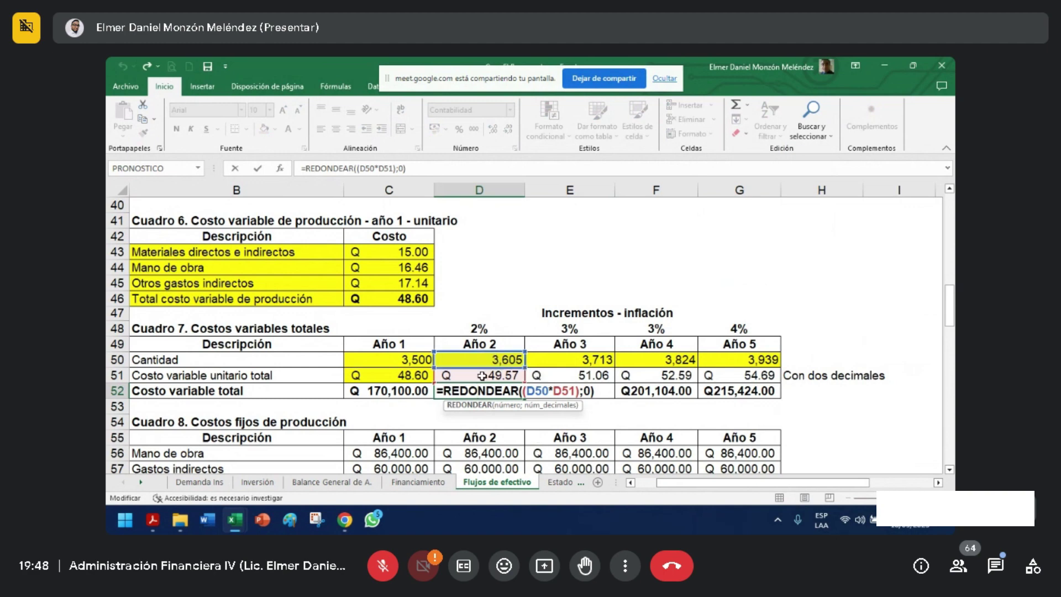
{"action": "key", "text": "Escape"}
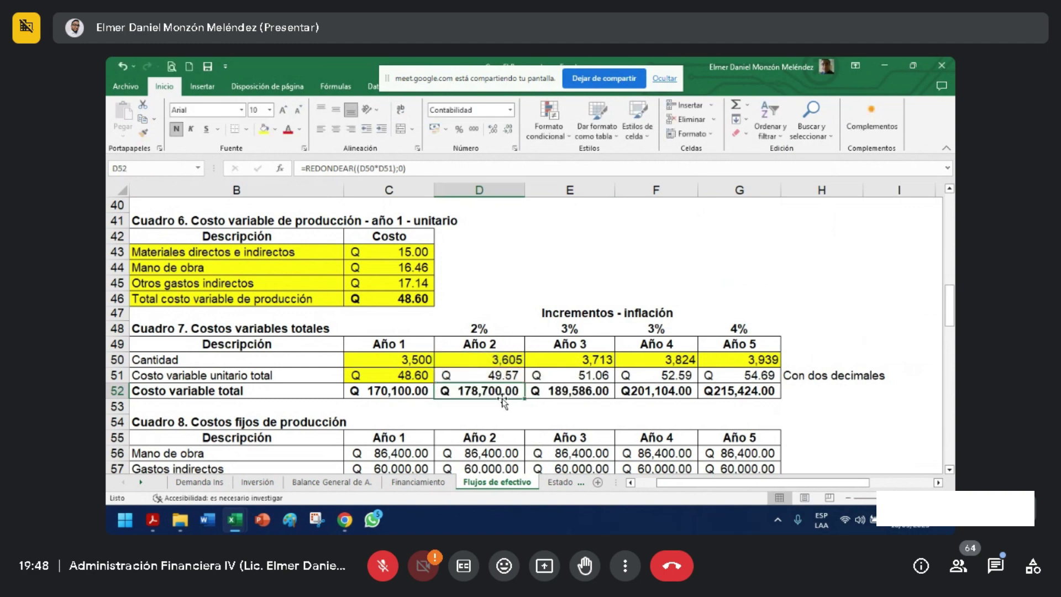
{"action": "double_click", "coordinate": [571, 390]}
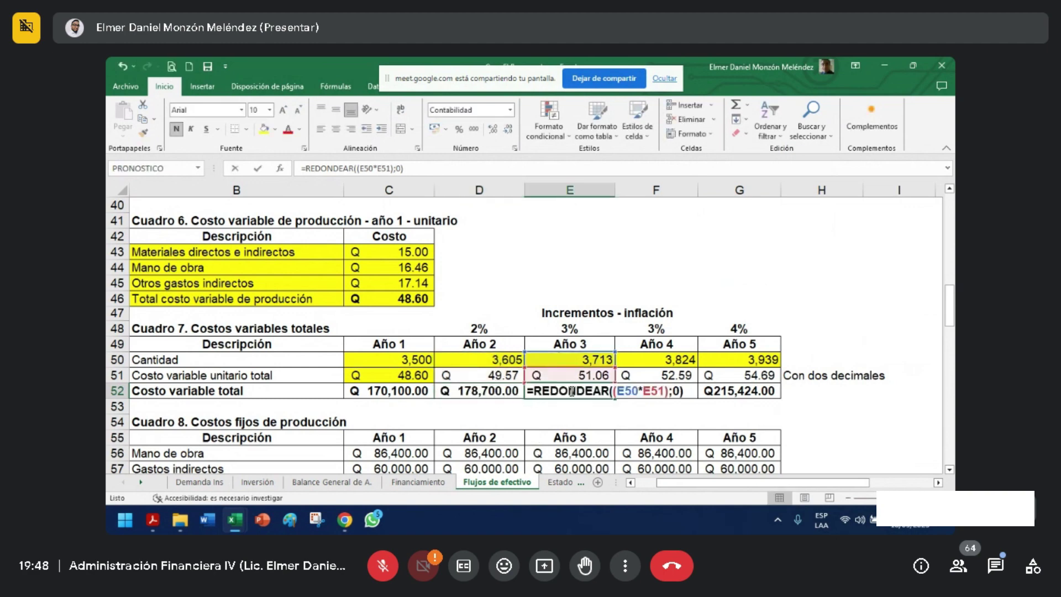
{"action": "key", "text": "Escape"}
{"action": "double_click", "coordinate": [628, 390]}
{"action": "key", "text": "Escape"}
{"action": "double_click", "coordinate": [753, 390]}
{"action": "key", "text": "Escape"}
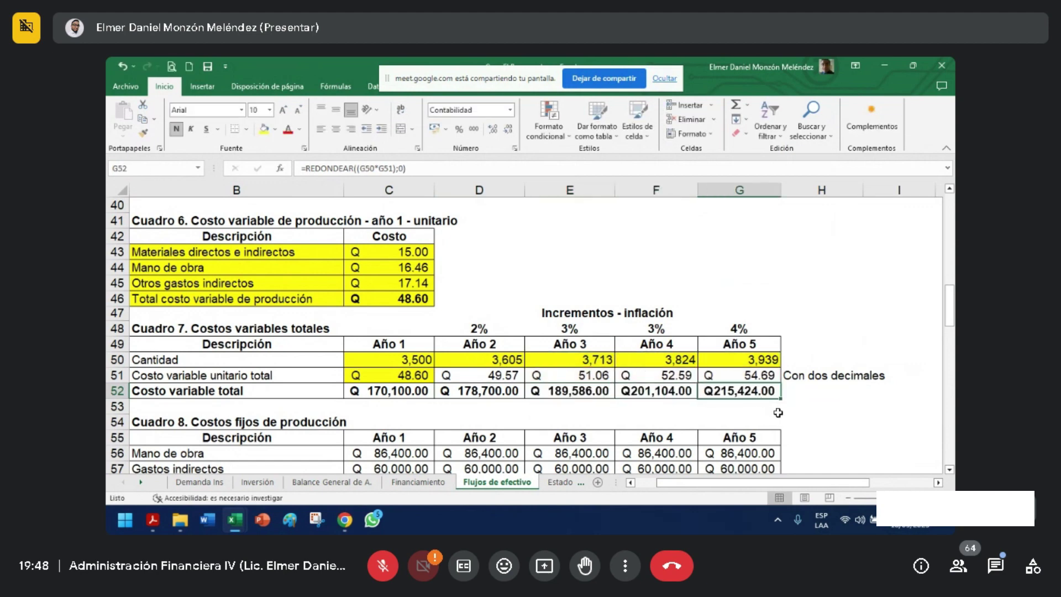
- Fill the Costo variable total amounts in C52:G52 of Cuadro 7 with yellow
{"action": "left_click", "coordinate": [380, 390]}
{"action": "left_click_drag", "start_coordinate": [381, 390], "coordinate": [774, 390]}
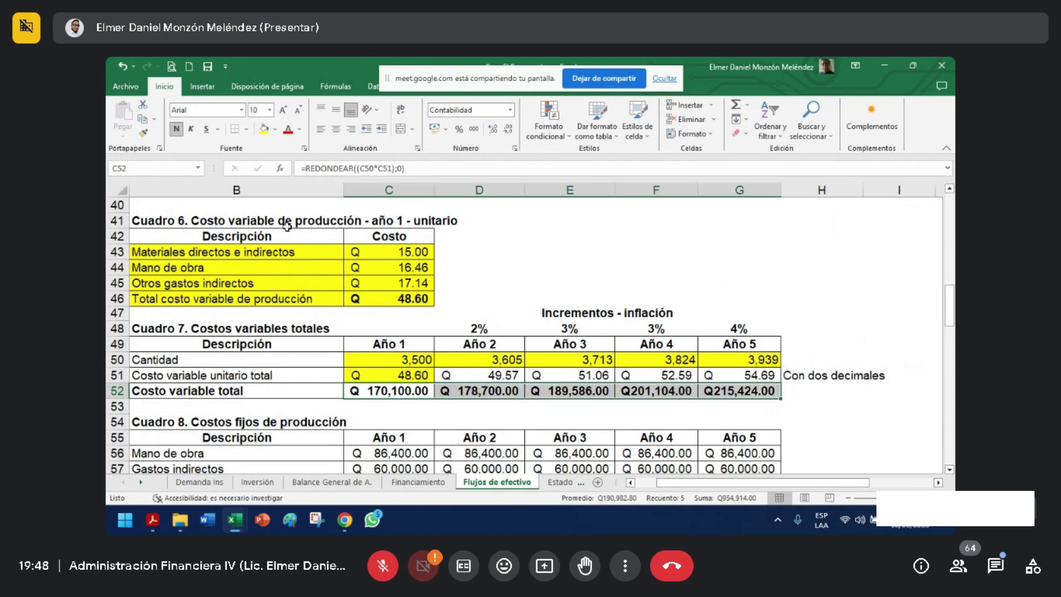
{"action": "left_click", "coordinate": [263, 129]}
- Fill the Costo variable de producción row, B88:H88, with yellow in the Flujos de efectivo netos operativos table
{"action": "scroll", "coordinate": [413, 423], "scroll_direction": "down", "scroll_amount": 3}
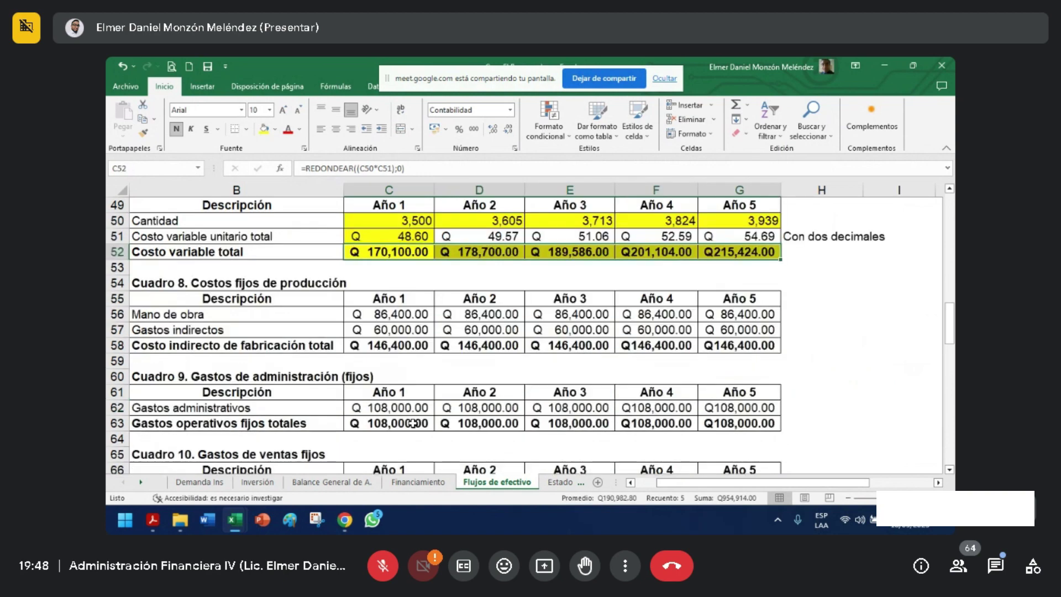
{"action": "scroll", "coordinate": [413, 423], "scroll_direction": "down", "scroll_amount": 9}
{"action": "scroll", "coordinate": [413, 423], "scroll_direction": "down", "scroll_amount": 1}
{"action": "left_click_drag", "start_coordinate": [177, 345], "coordinate": [824, 347]}
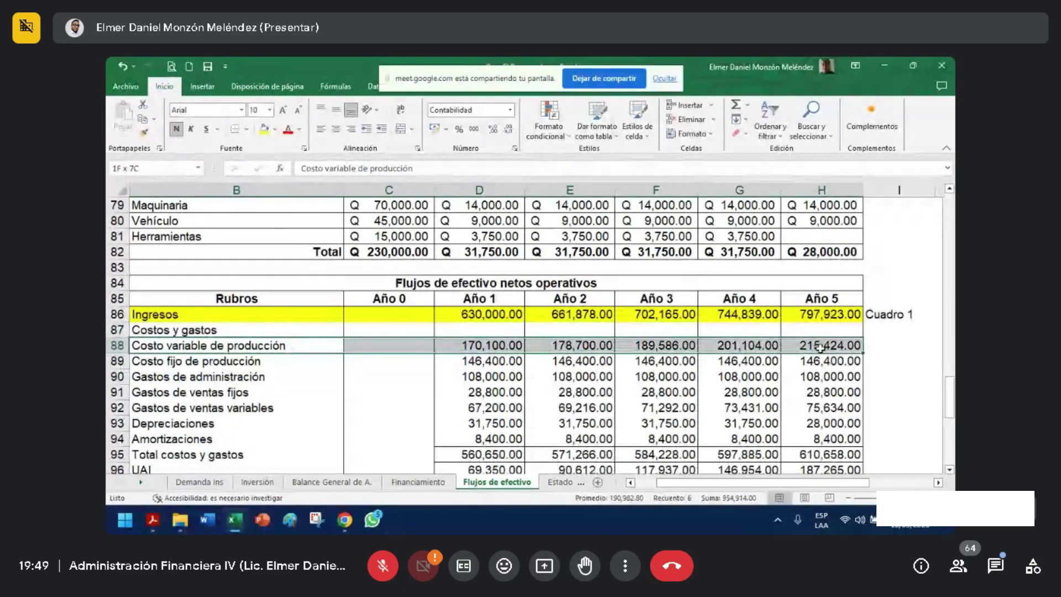
{"action": "left_click", "coordinate": [264, 129]}
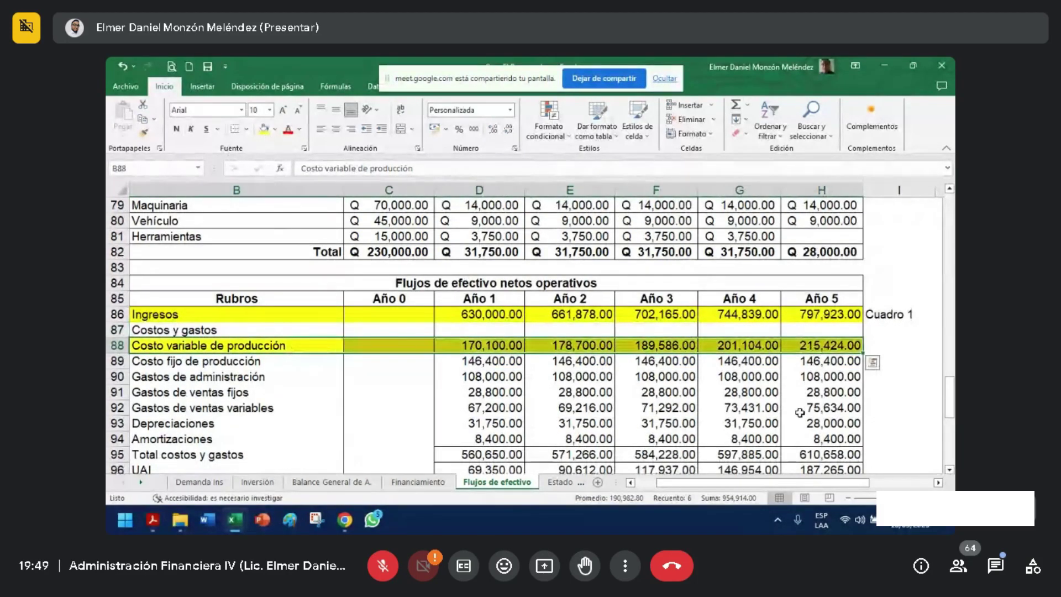
- Check the number of the variable cost table and enter the source note "Cuadro 7" in I88
{"action": "scroll", "coordinate": [790, 415], "scroll_direction": "up", "scroll_amount": 5}
{"action": "scroll", "coordinate": [724, 400], "scroll_direction": "up", "scroll_amount": 6}
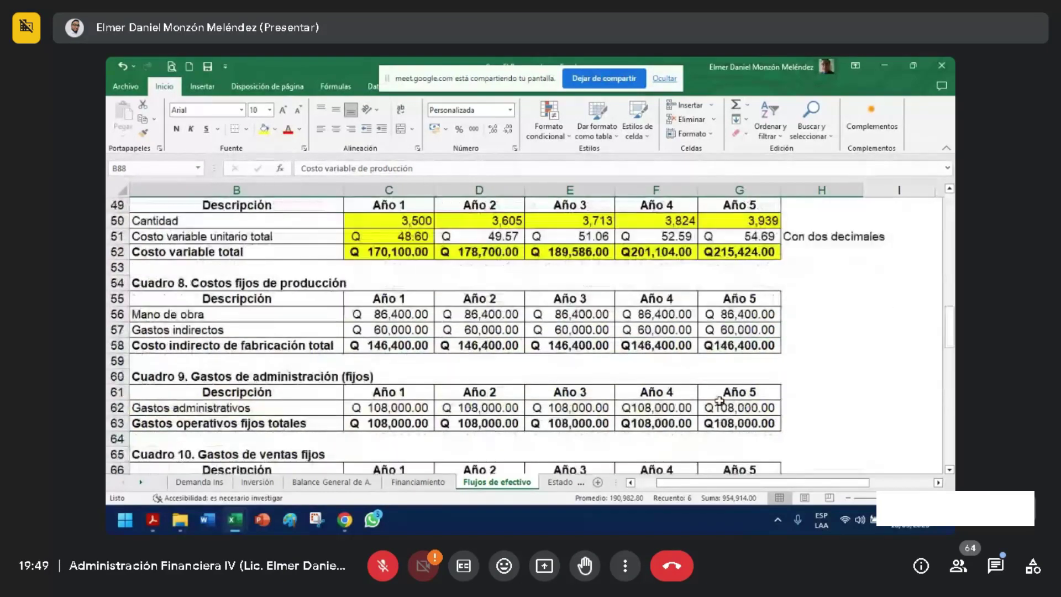
{"action": "scroll", "coordinate": [719, 401], "scroll_direction": "down", "scroll_amount": 10}
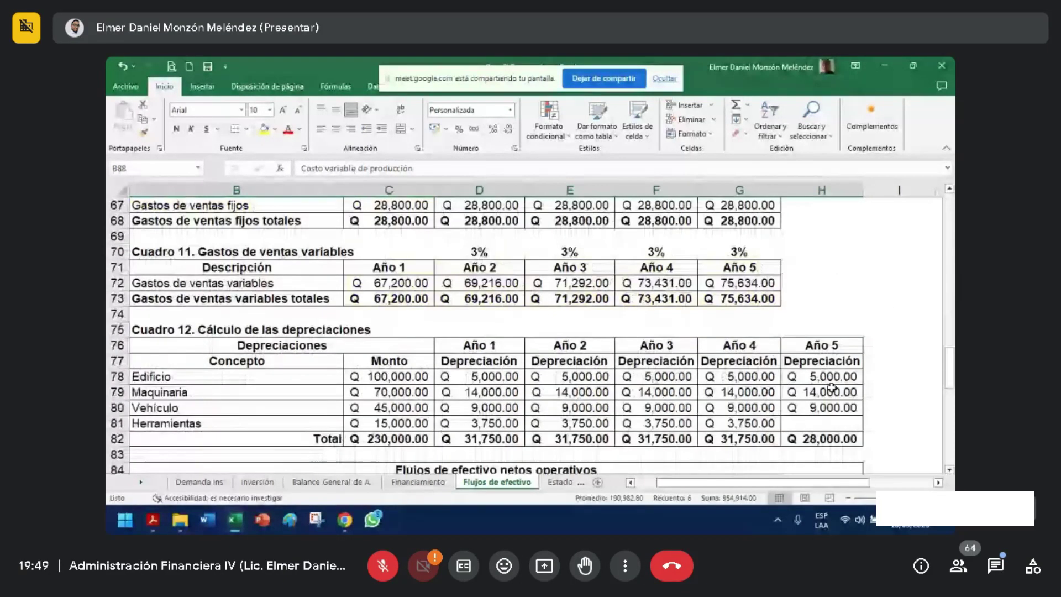
{"action": "left_click", "coordinate": [901, 393]}
{"action": "type", "text": "Cuadro"}
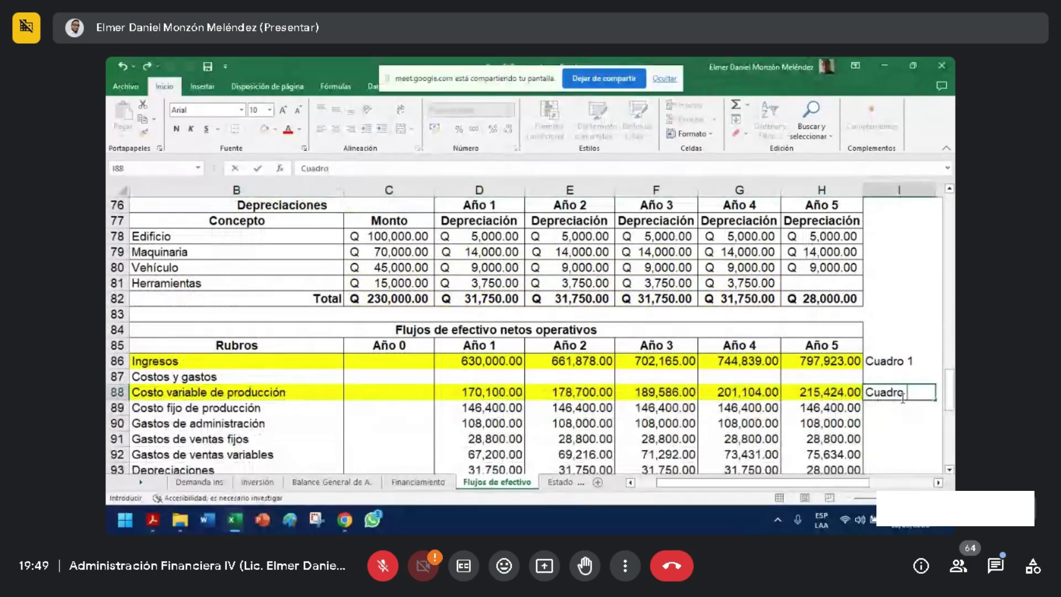
{"action": "type", "text": " 7"}
{"action": "key", "text": "Return"}
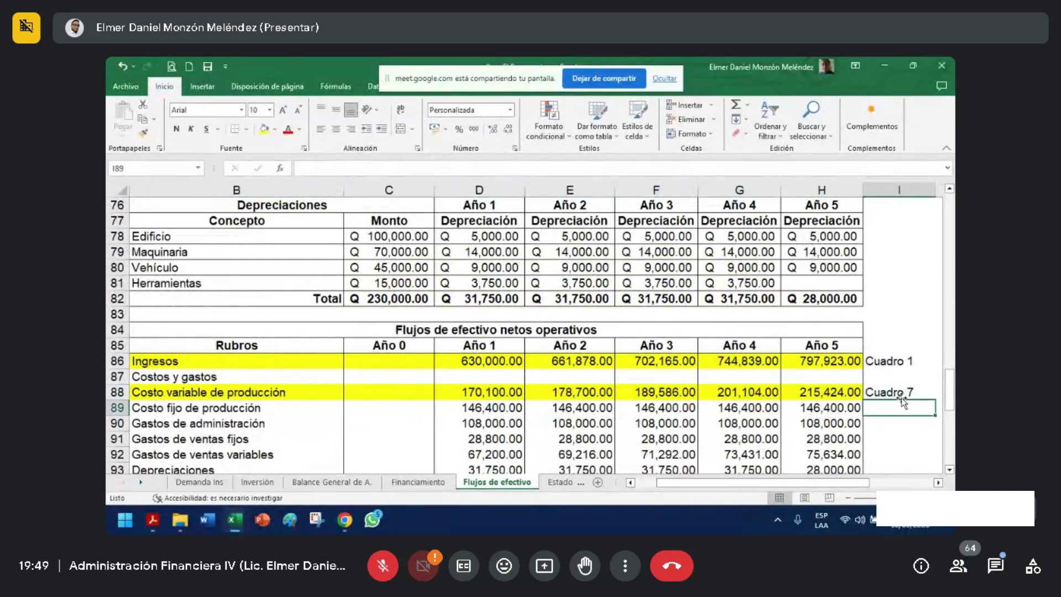